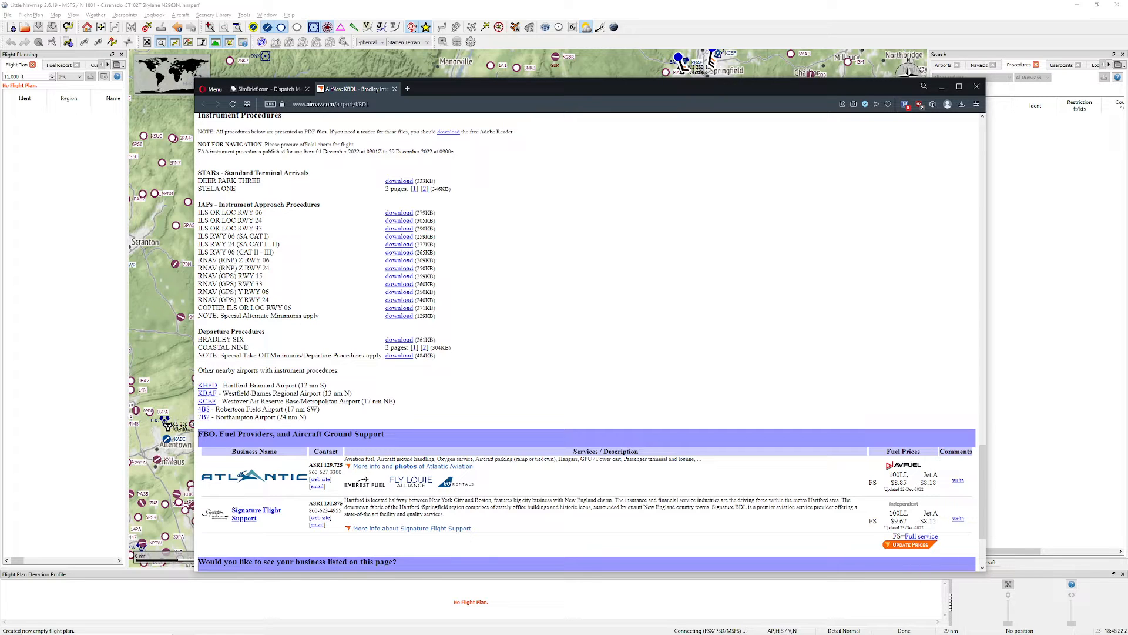
Step: Review the heading of the departure procedures for KBDL on the AirNav page, and return to Little Navmap
{"action": "left_click_drag", "start_coordinate": [206, 333], "coordinate": [272, 334]}
{"action": "left_click", "coordinate": [273, 335]}
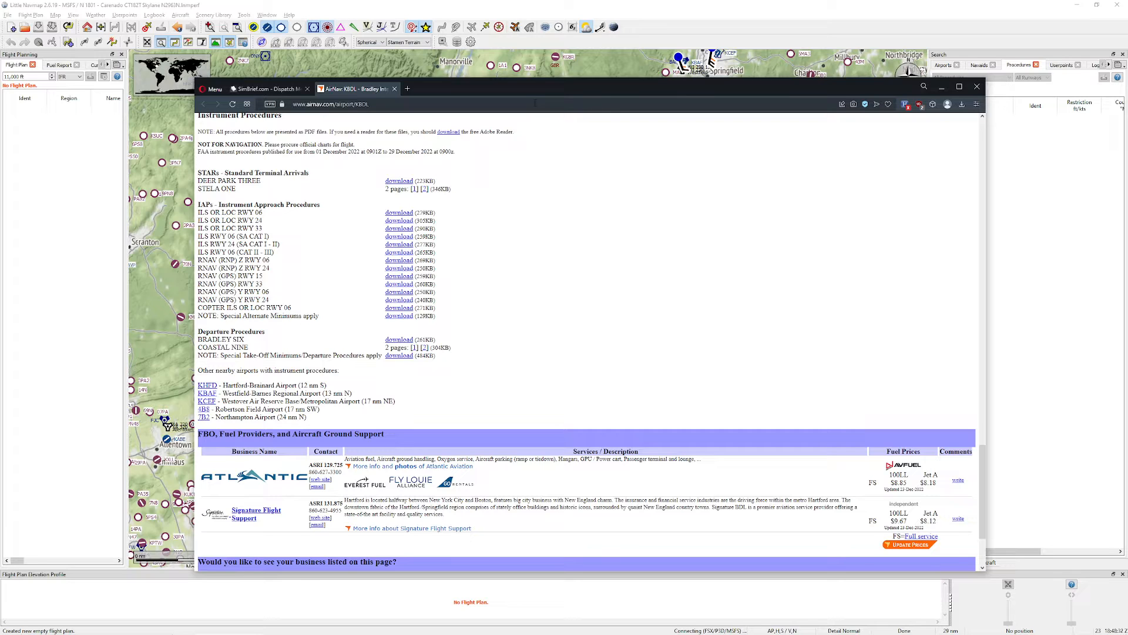
{"action": "left_click", "coordinate": [572, 61]}
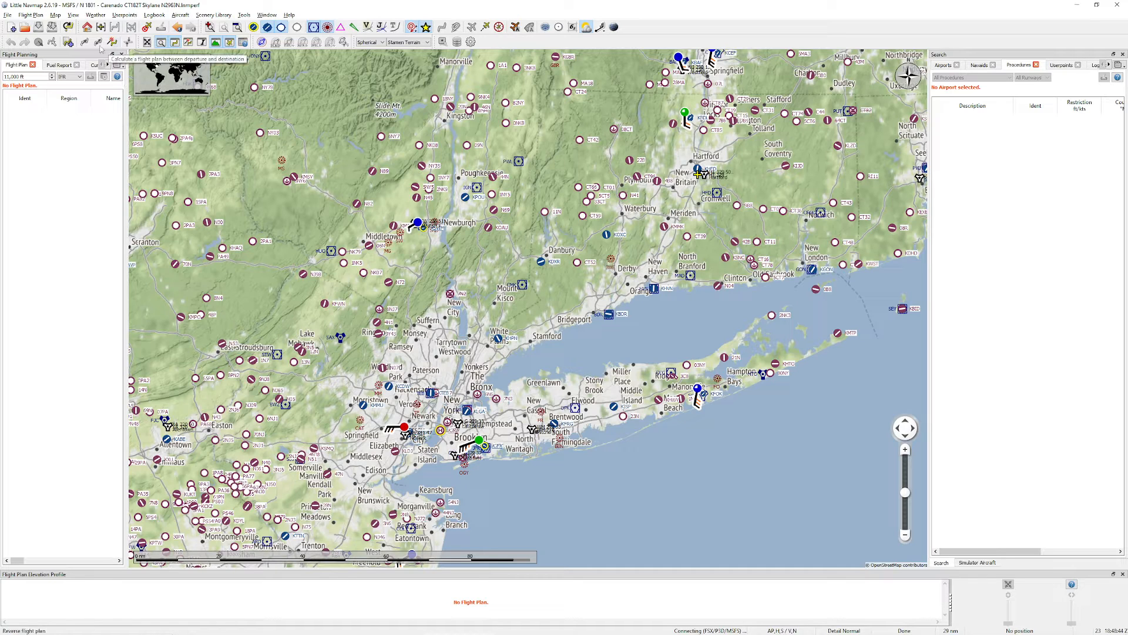
Step: Create a new IFR flight plan from the route description KBDL ARD KBWI
{"action": "left_click", "coordinate": [68, 41]}
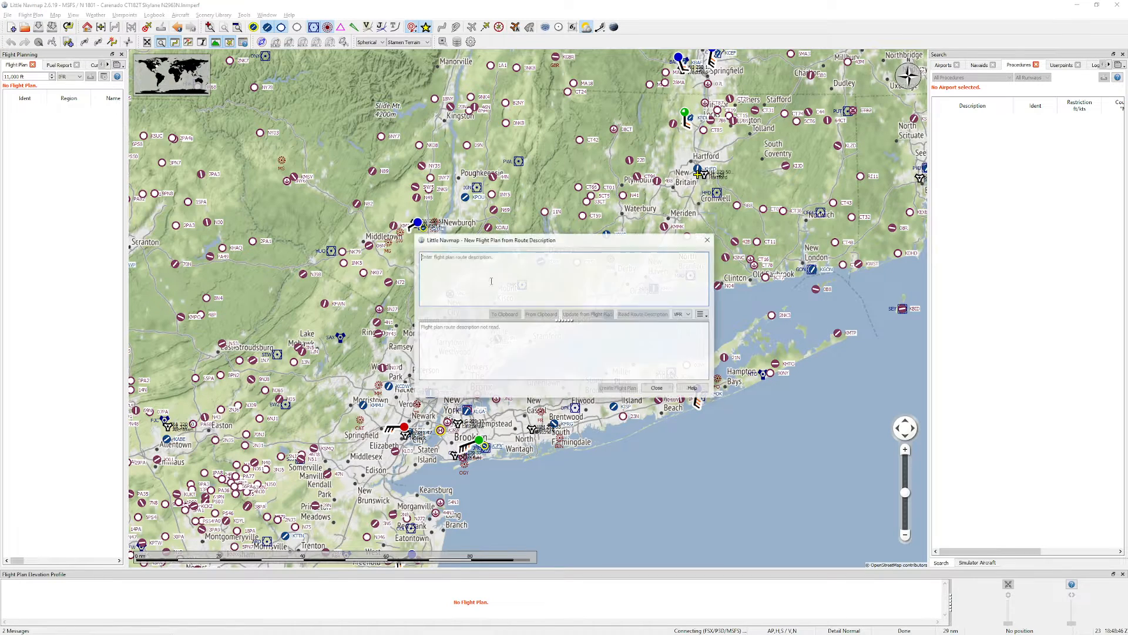
{"action": "type", "text": "kbdl ard kbwi"}
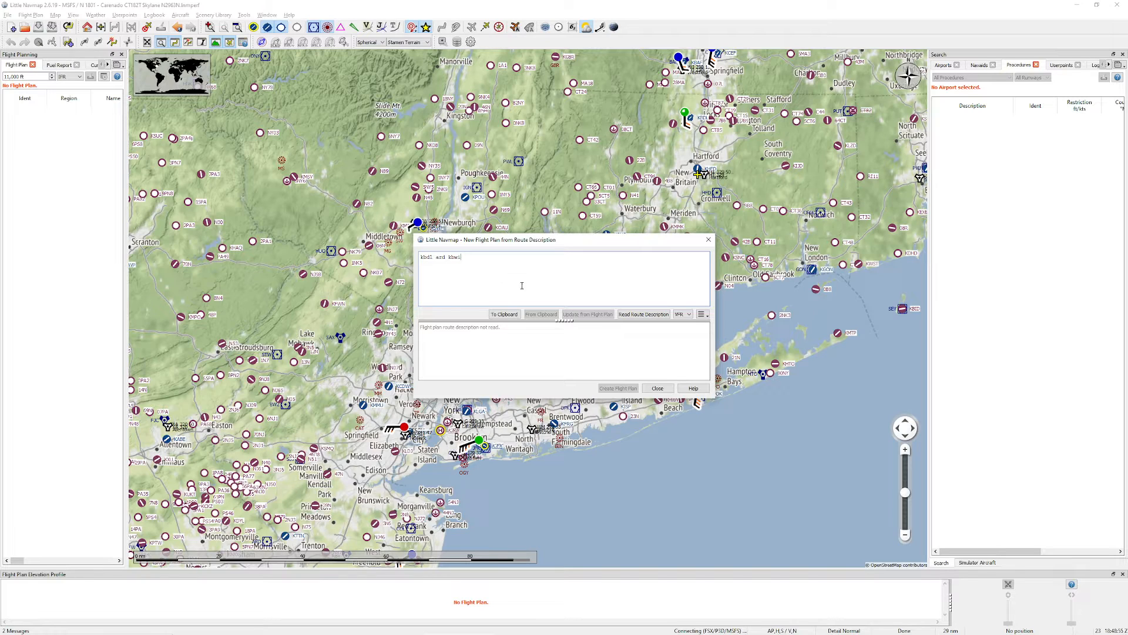
{"action": "left_click", "coordinate": [683, 314]}
{"action": "left_click", "coordinate": [681, 331]}
{"action": "left_click", "coordinate": [682, 315]}
{"action": "left_click", "coordinate": [681, 323]}
{"action": "left_click", "coordinate": [646, 315]}
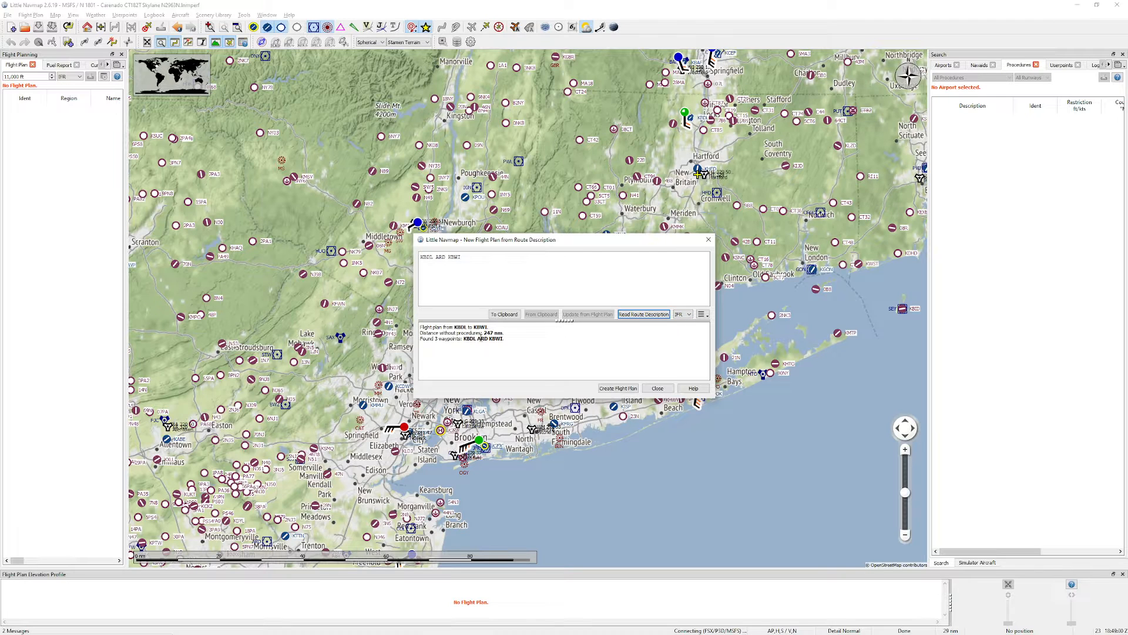
{"action": "left_click", "coordinate": [617, 388]}
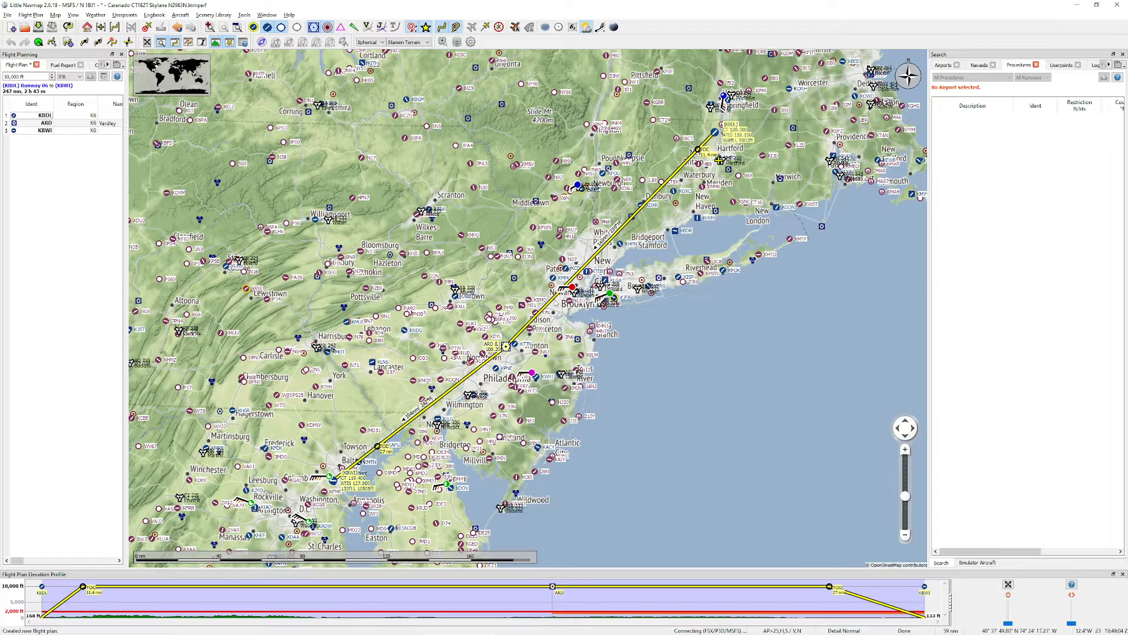
Step: Show the departure procedures for airport KBDL from its position on the map
{"action": "mouse_move", "coordinate": [679, 208]}
{"action": "left_click_drag", "start_coordinate": [704, 239], "coordinate": [609, 372]}
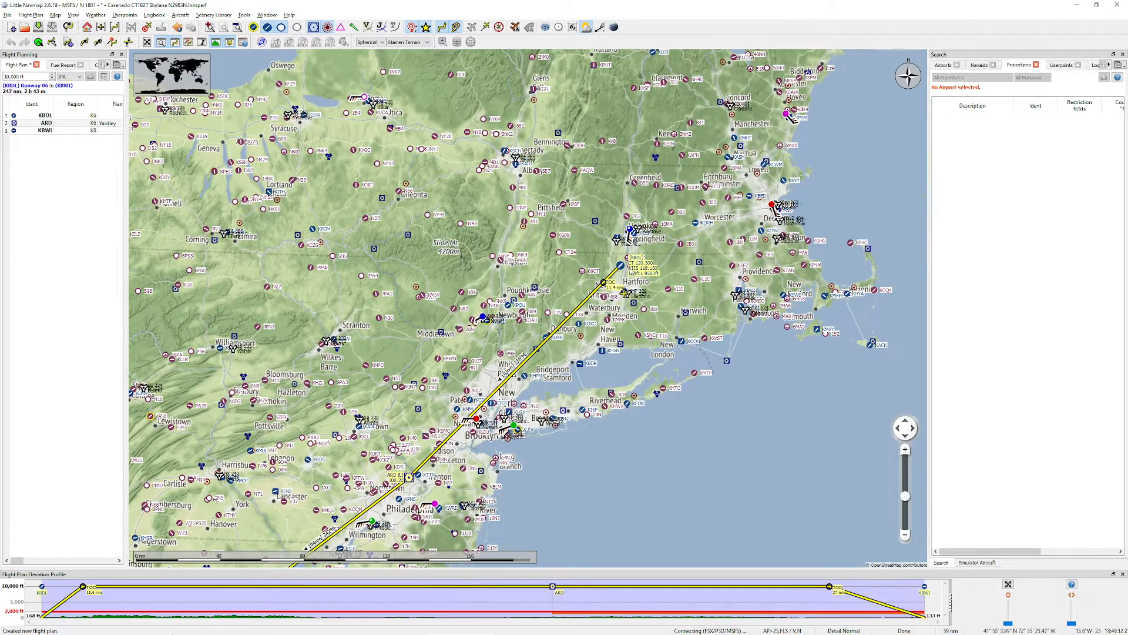
{"action": "right_click", "coordinate": [621, 267]}
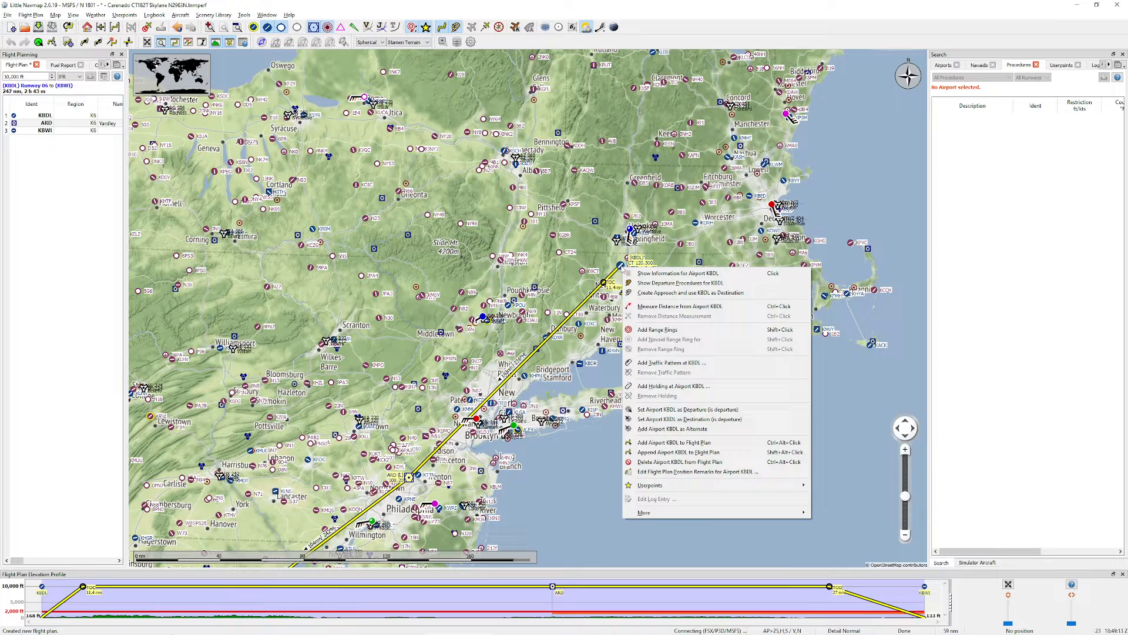
{"action": "left_click", "coordinate": [665, 284]}
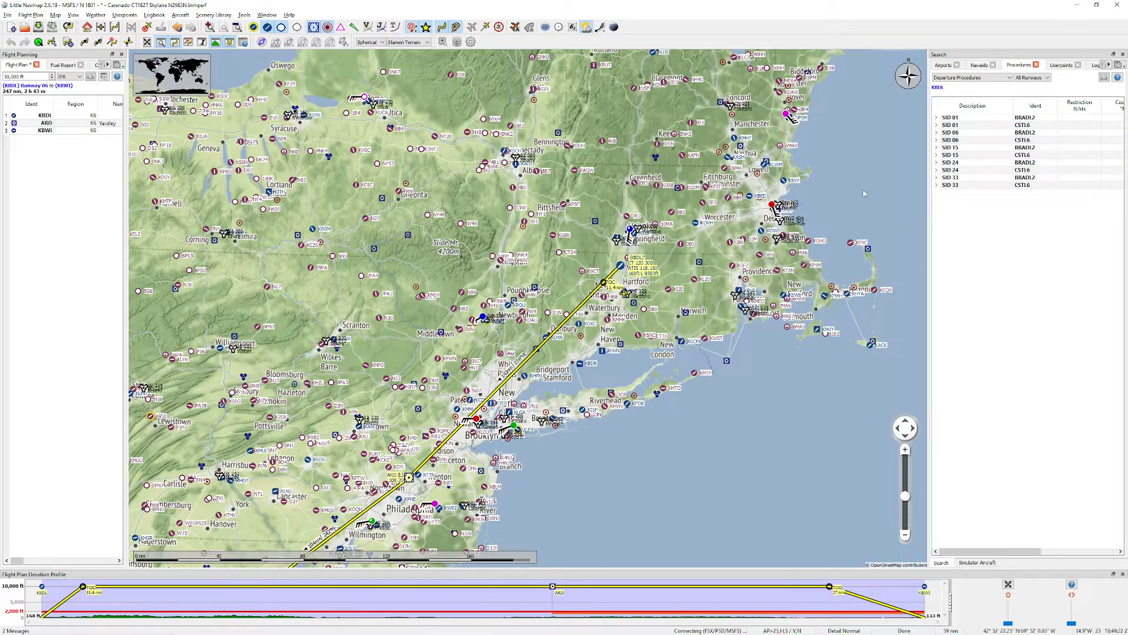
Step: Preview the BRADL2 and CSTL6 departures for runway 06 close up at Bradley airport
{"action": "scroll", "coordinate": [626, 268], "scroll_direction": "up", "scroll_amount": 5}
{"action": "scroll", "coordinate": [595, 275], "scroll_direction": "up", "scroll_amount": 3}
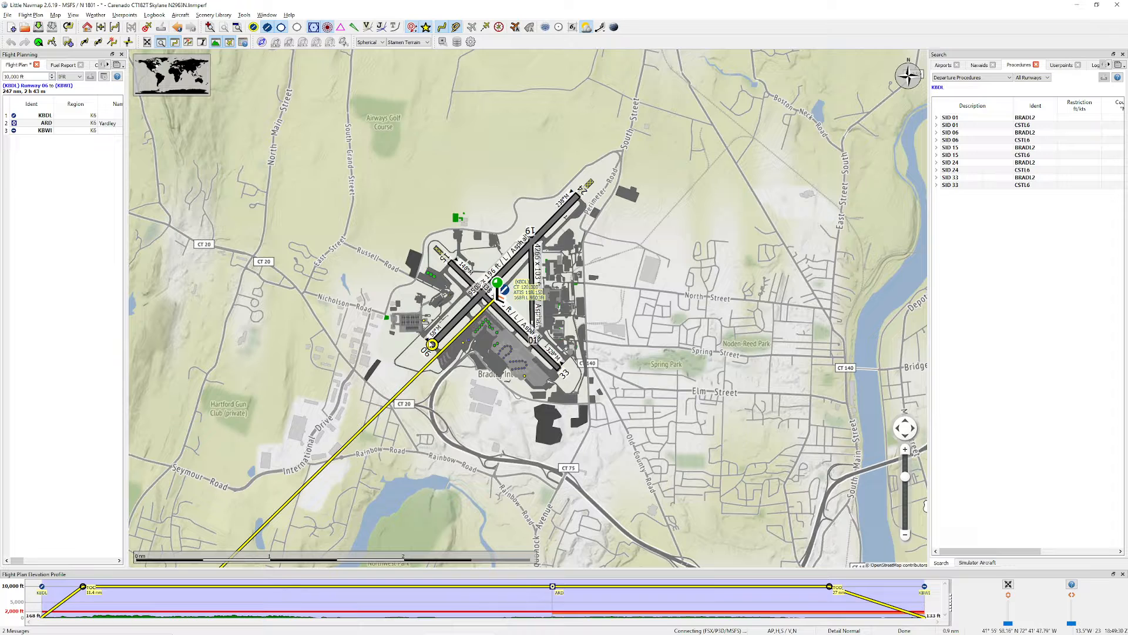
{"action": "left_click", "coordinate": [965, 134]}
{"action": "left_click", "coordinate": [962, 141]}
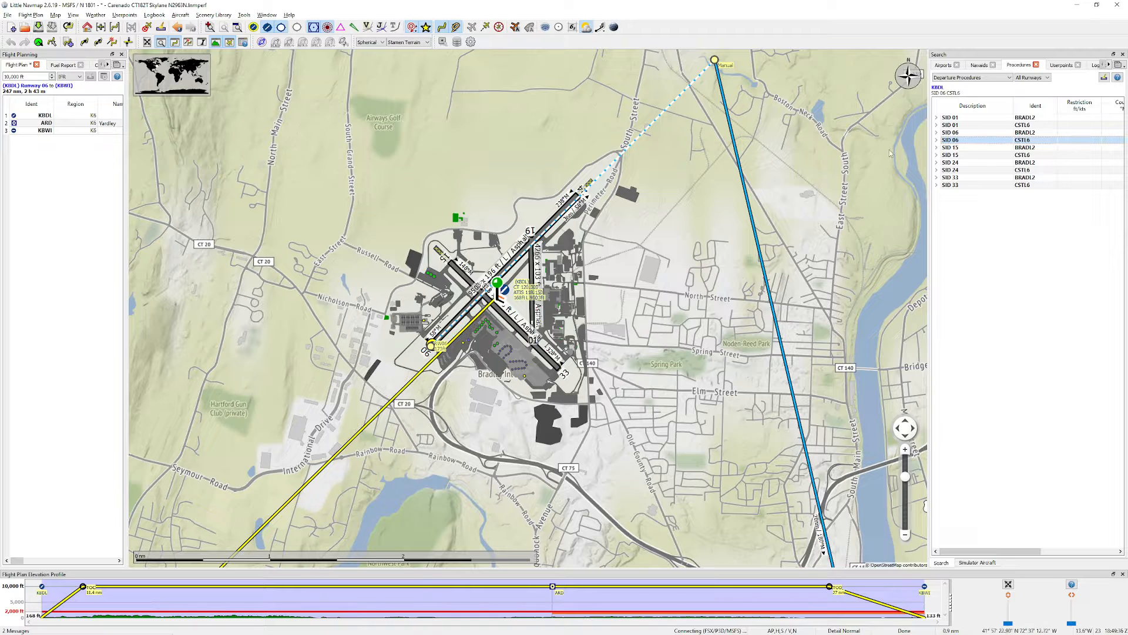
Step: Switch to the AirNav page in the browser, check the BRADLEY SIX and COASTAL NINE departure names, and return to Little Navmap
{"action": "key", "text": "alt+Tab"}
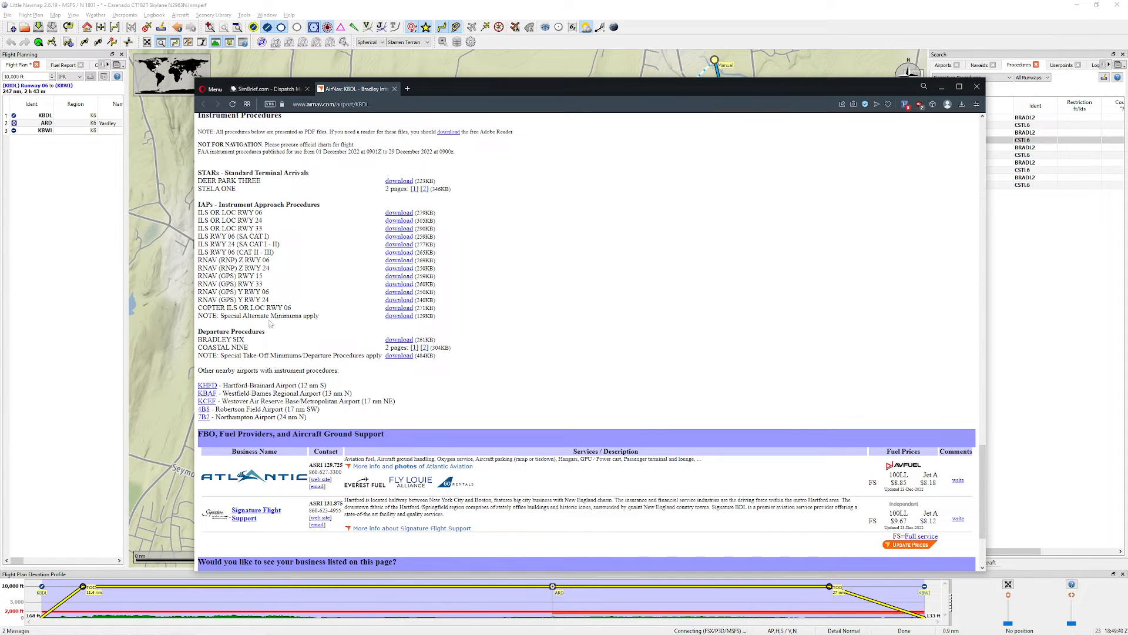
{"action": "scroll", "coordinate": [240, 354], "scroll_direction": "down", "scroll_amount": 2}
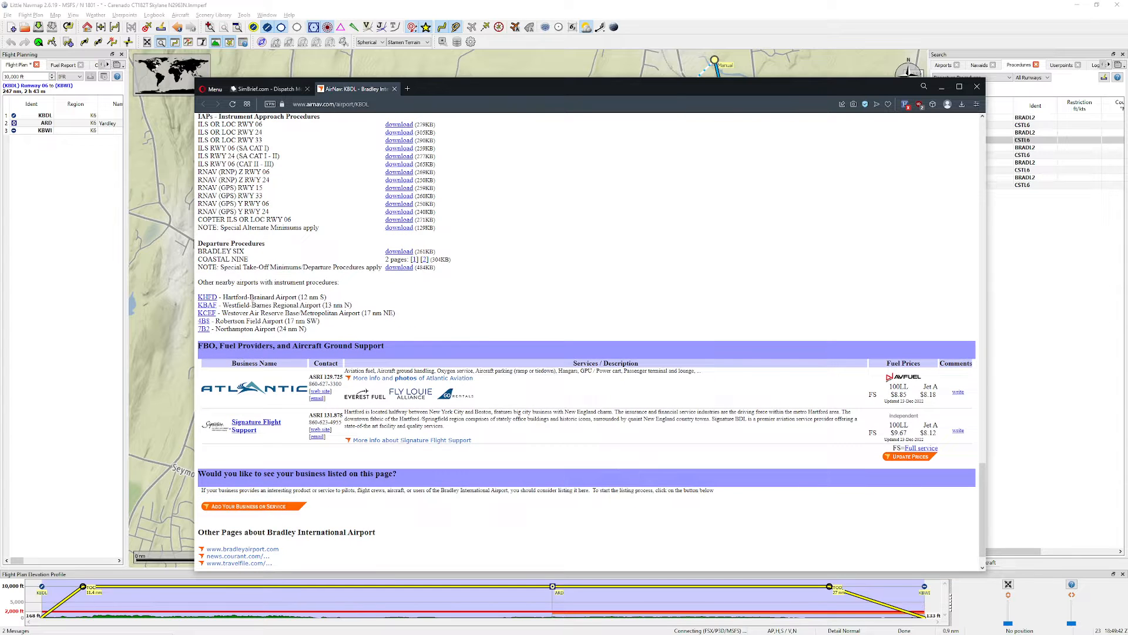
{"action": "left_click_drag", "start_coordinate": [215, 261], "coordinate": [259, 260]}
{"action": "left_click", "coordinate": [258, 259]}
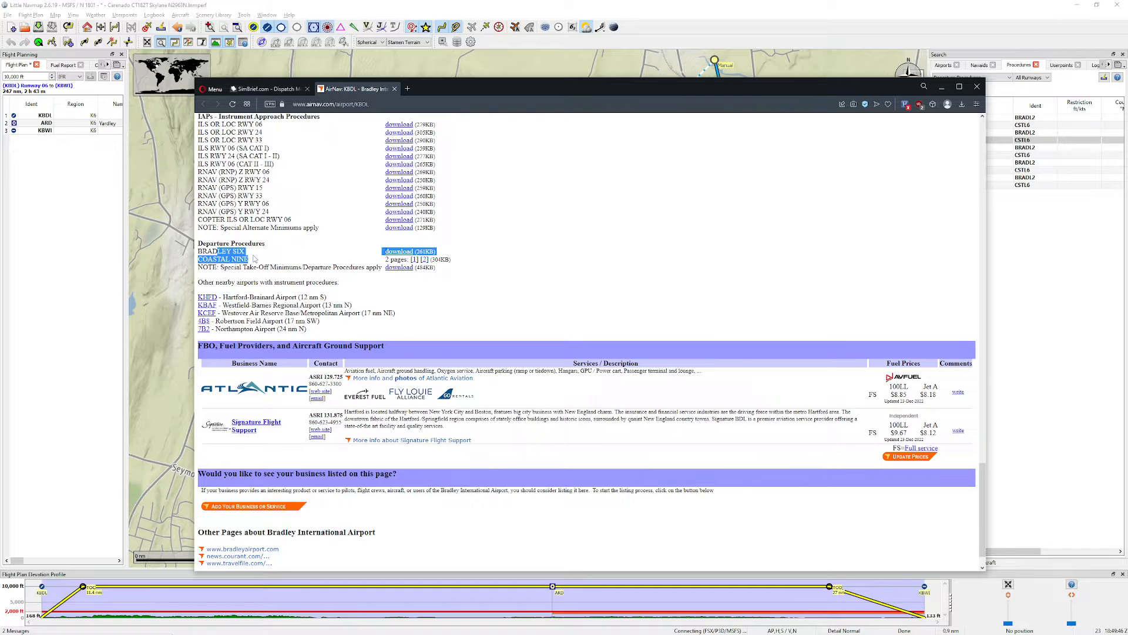
{"action": "left_click", "coordinate": [264, 260]}
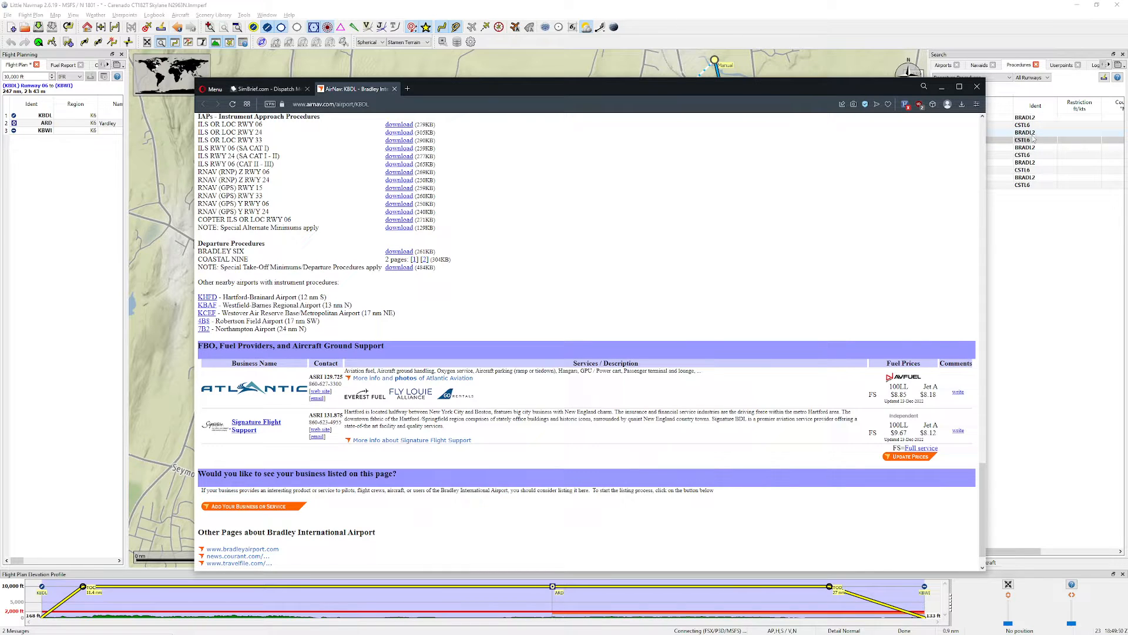
{"action": "left_click", "coordinate": [941, 88]}
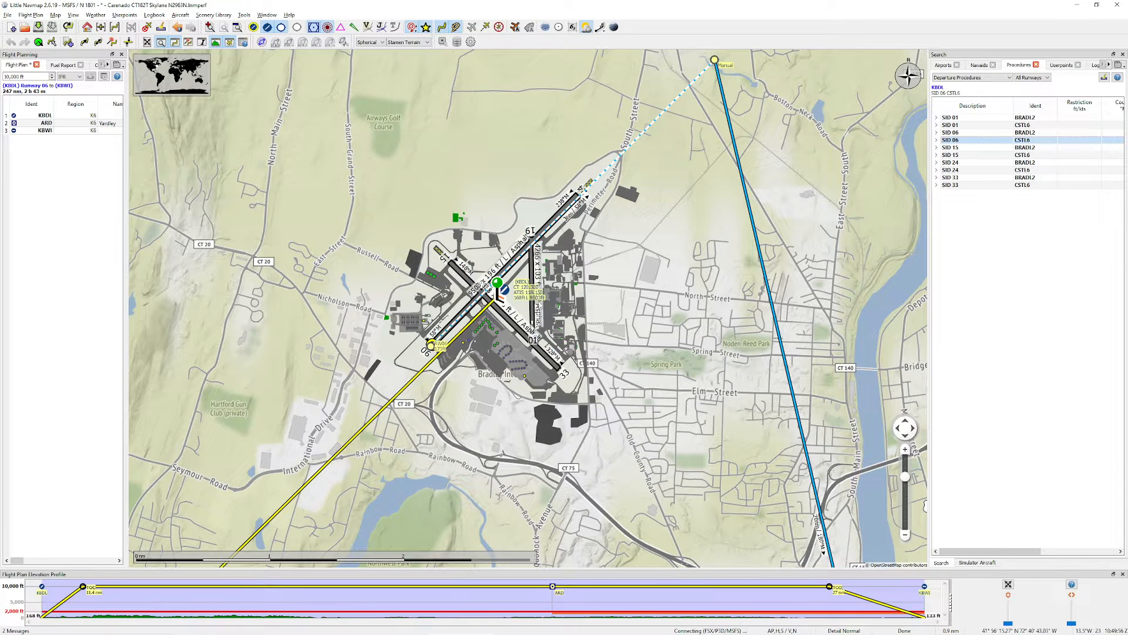
Step: Compare the initial paths of the runway 06 BRADL2 and CSTL6 departures on a wider map around the airport
{"action": "left_click_drag", "start_coordinate": [539, 301], "coordinate": [567, 314]}
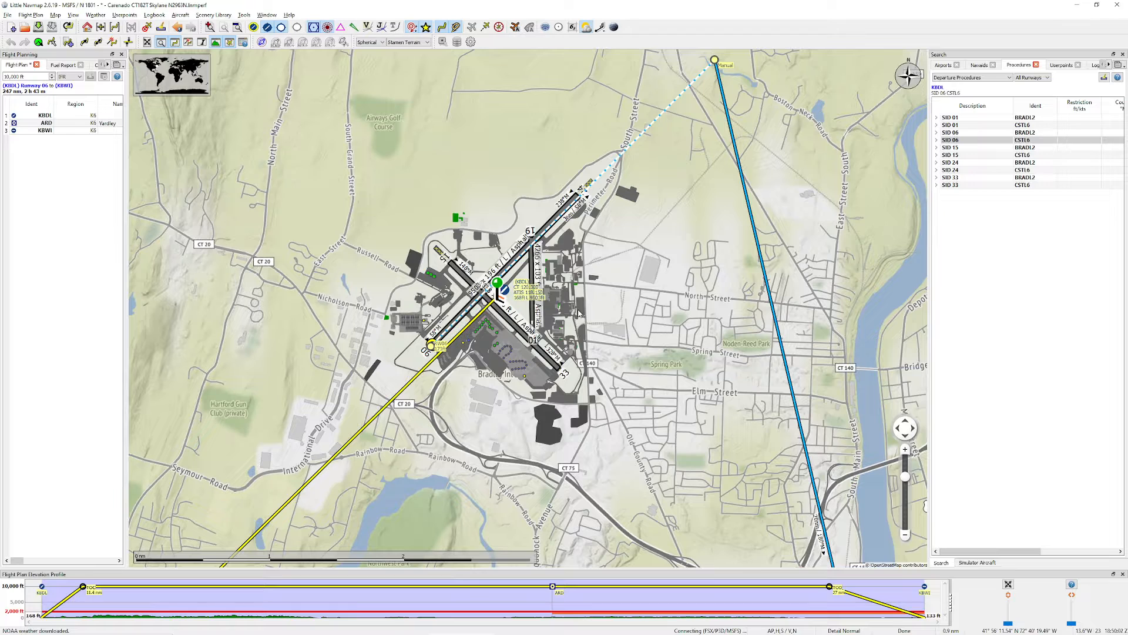
{"action": "scroll", "coordinate": [595, 292], "scroll_direction": "down", "scroll_amount": 2}
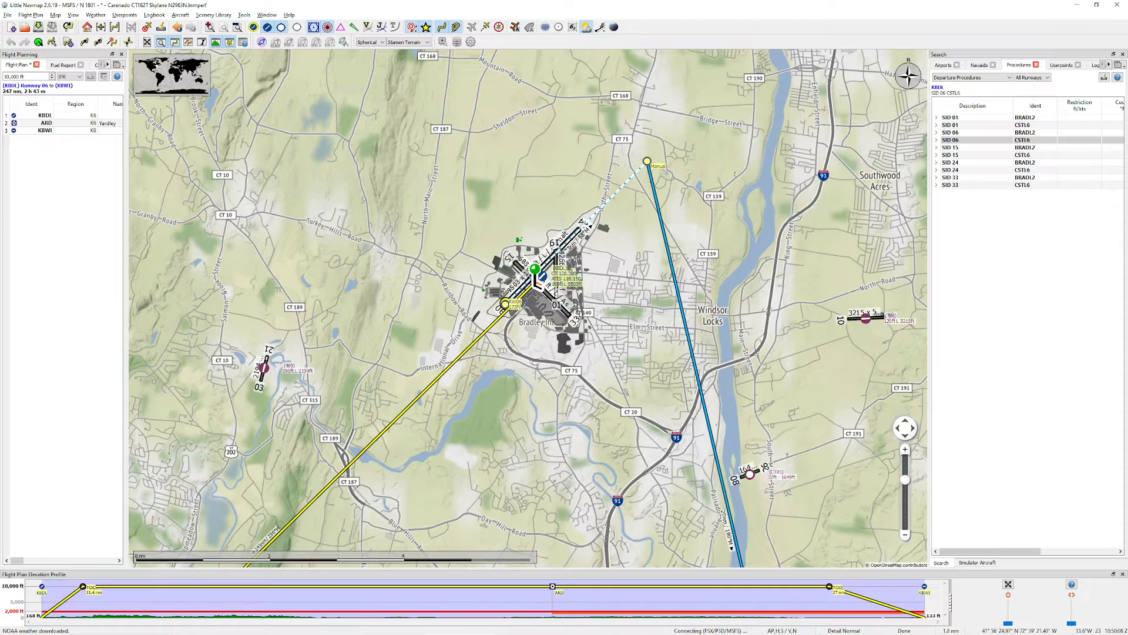
{"action": "scroll", "coordinate": [635, 252], "scroll_direction": "down", "scroll_amount": 2}
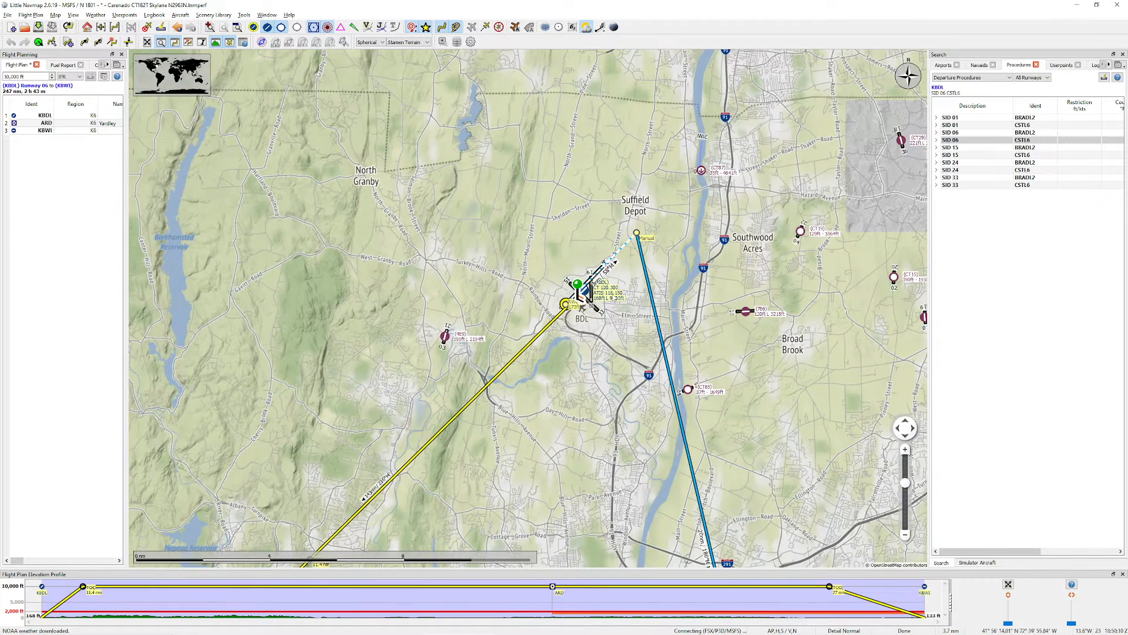
{"action": "left_click", "coordinate": [964, 133]}
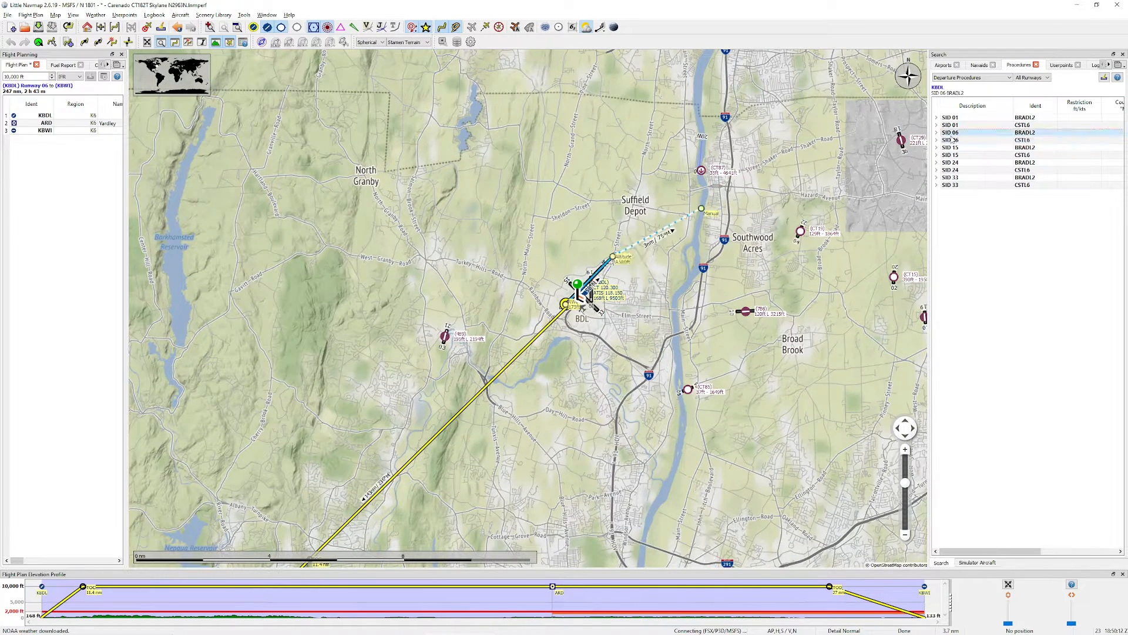
{"action": "left_click", "coordinate": [953, 142]}
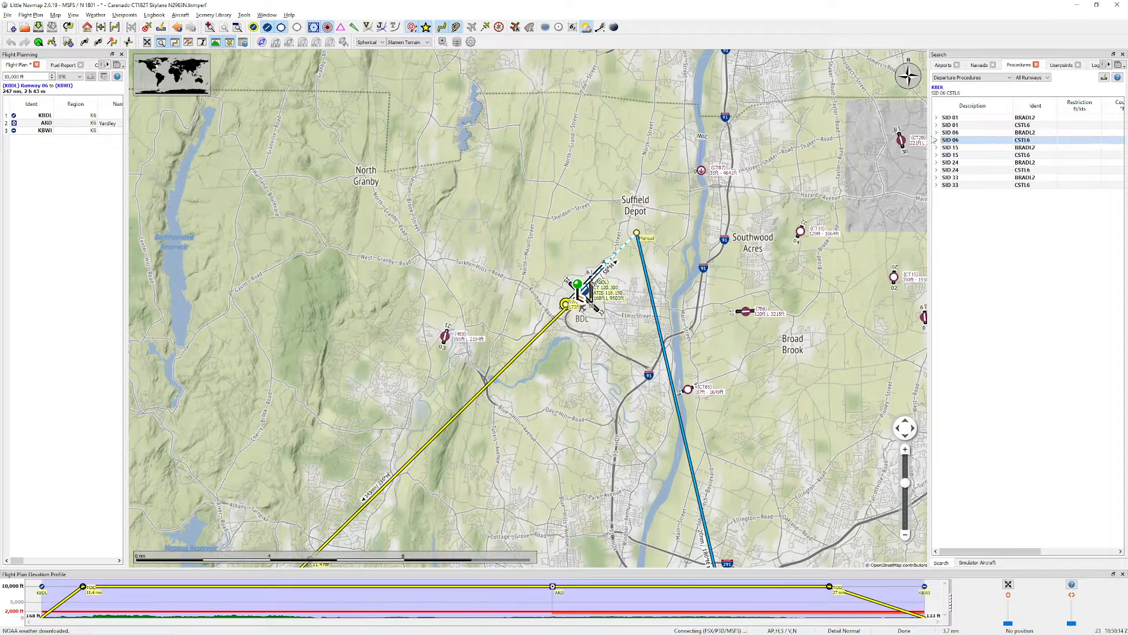
Step: Expand the individual legs of the runway 06 CSTL6 and BRADL2 departures
{"action": "left_click", "coordinate": [936, 140]}
{"action": "left_click", "coordinate": [937, 209]}
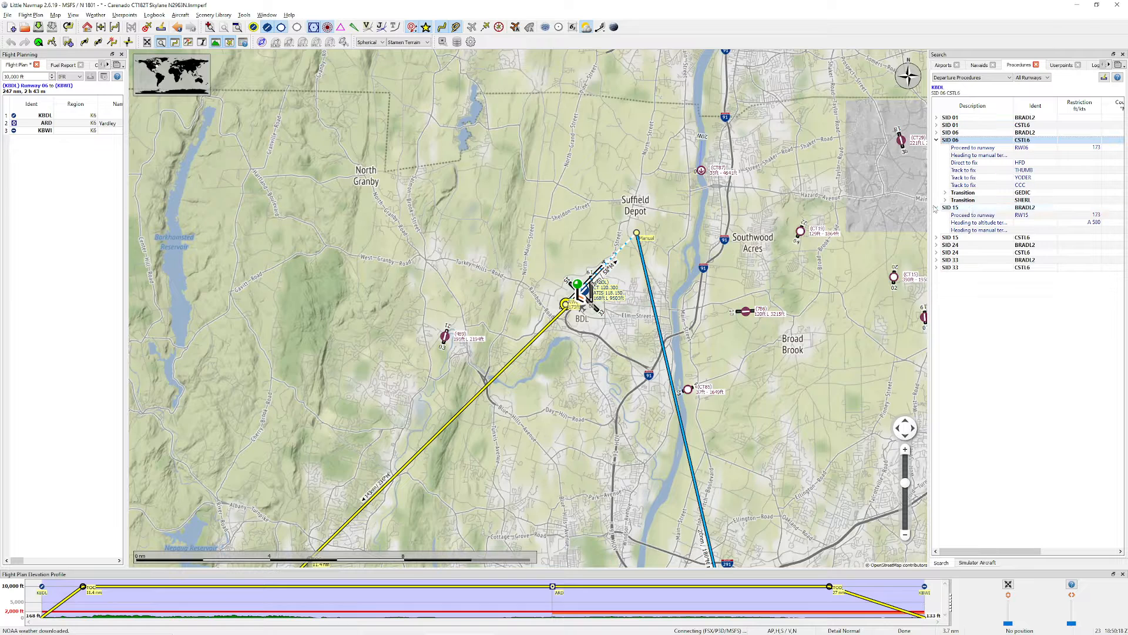
{"action": "left_click", "coordinate": [936, 209]}
{"action": "left_click", "coordinate": [937, 133]}
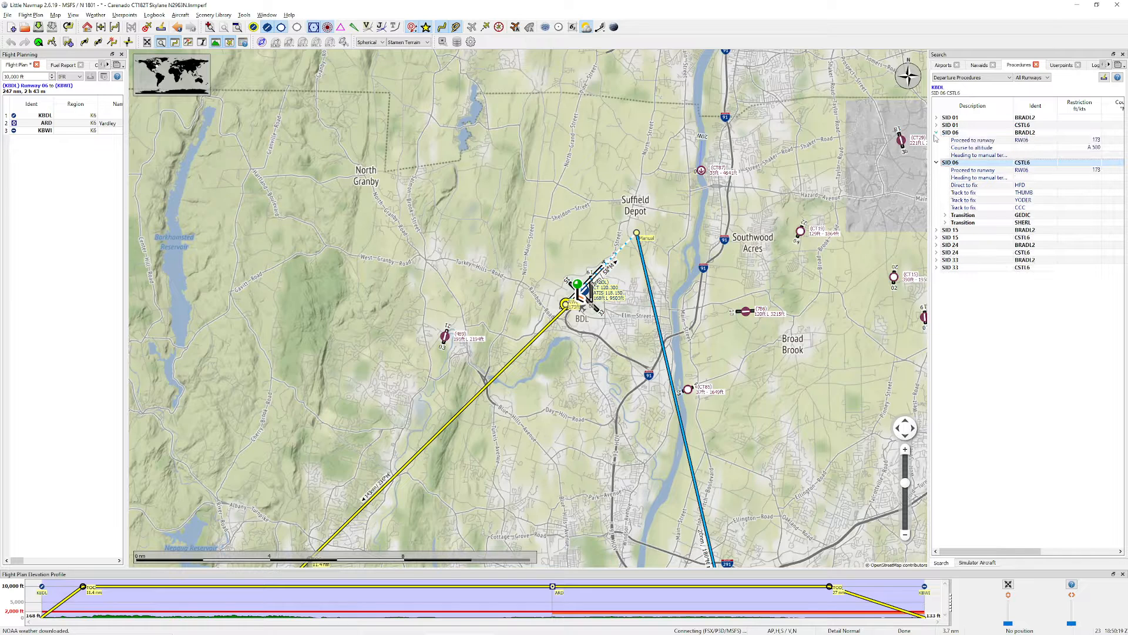
Step: Preview the runway 06 BRADL2 departure again, and trace the CSTL6 departure on the map from the airport to CCC
{"action": "left_click", "coordinate": [1027, 133]}
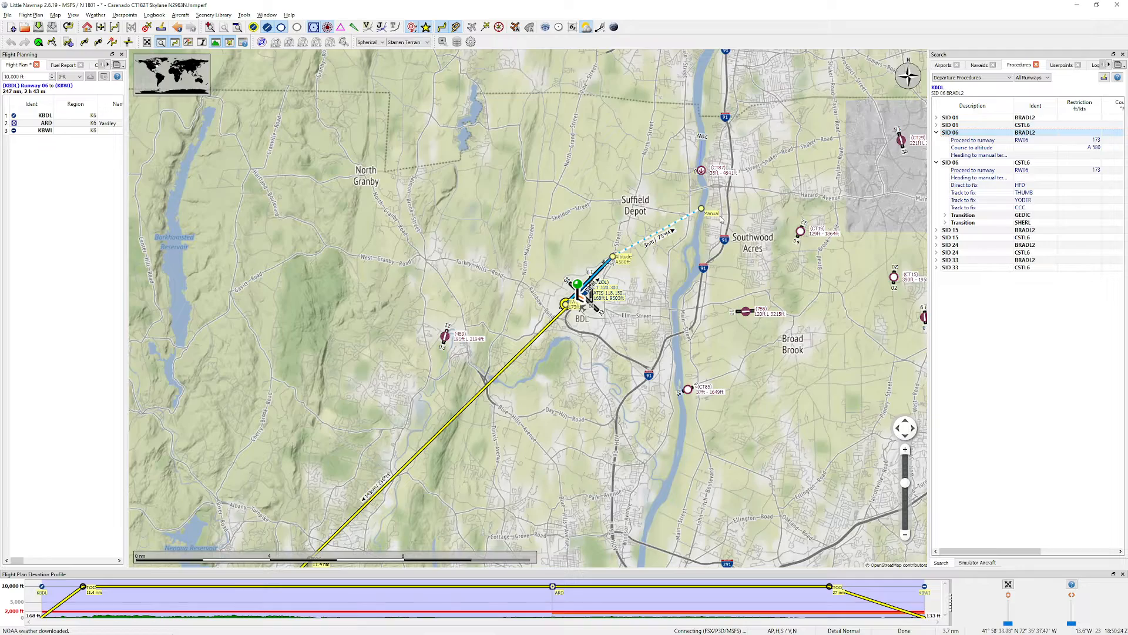
{"action": "key", "text": "Down"}
{"action": "key", "text": "Down"}
{"action": "key", "text": "Down"}
{"action": "key", "text": "Down"}
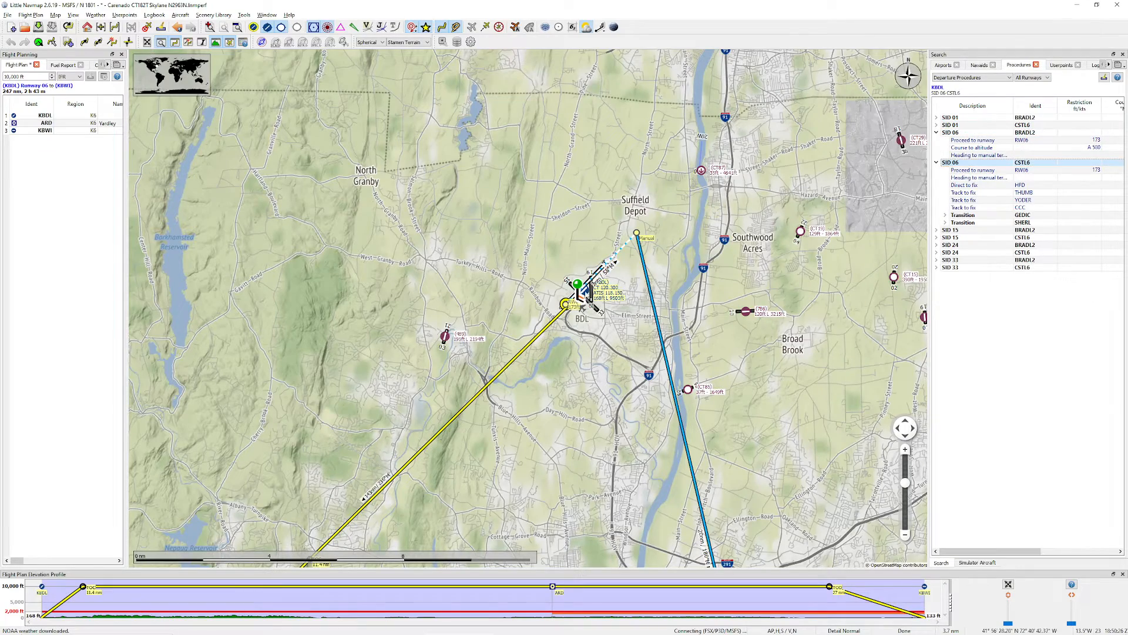
{"action": "left_click_drag", "start_coordinate": [788, 464], "coordinate": [760, 254]}
{"action": "scroll", "coordinate": [736, 280], "scroll_direction": "down", "scroll_amount": 1}
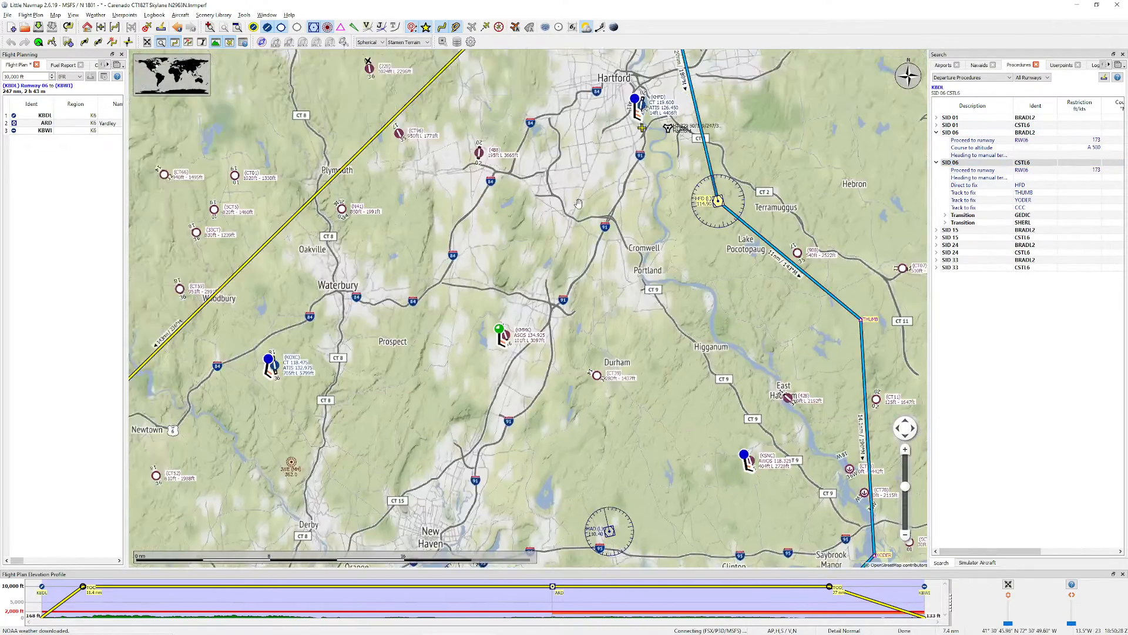
{"action": "left_click_drag", "start_coordinate": [579, 204], "coordinate": [543, 124]}
{"action": "left_click_drag", "start_coordinate": [506, 437], "coordinate": [617, 191]}
{"action": "left_click_drag", "start_coordinate": [500, 490], "coordinate": [689, 333]}
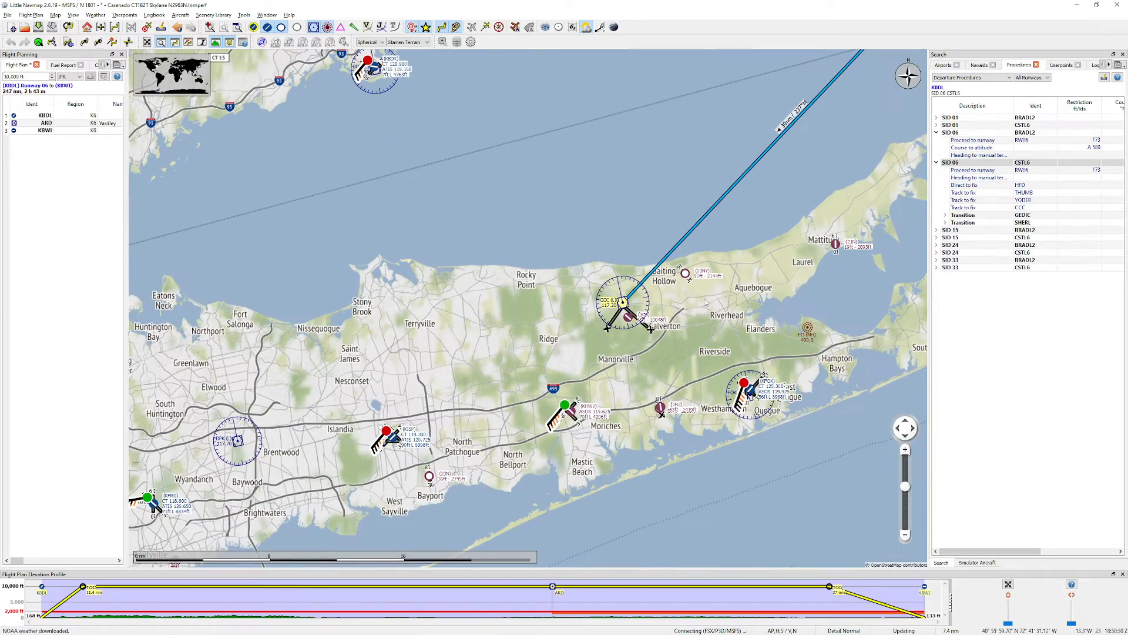
Step: Recheck the departure procedures list on the AirNav page in the browser, and return to Little Navmap
{"action": "mouse_move", "coordinate": [299, 629]}
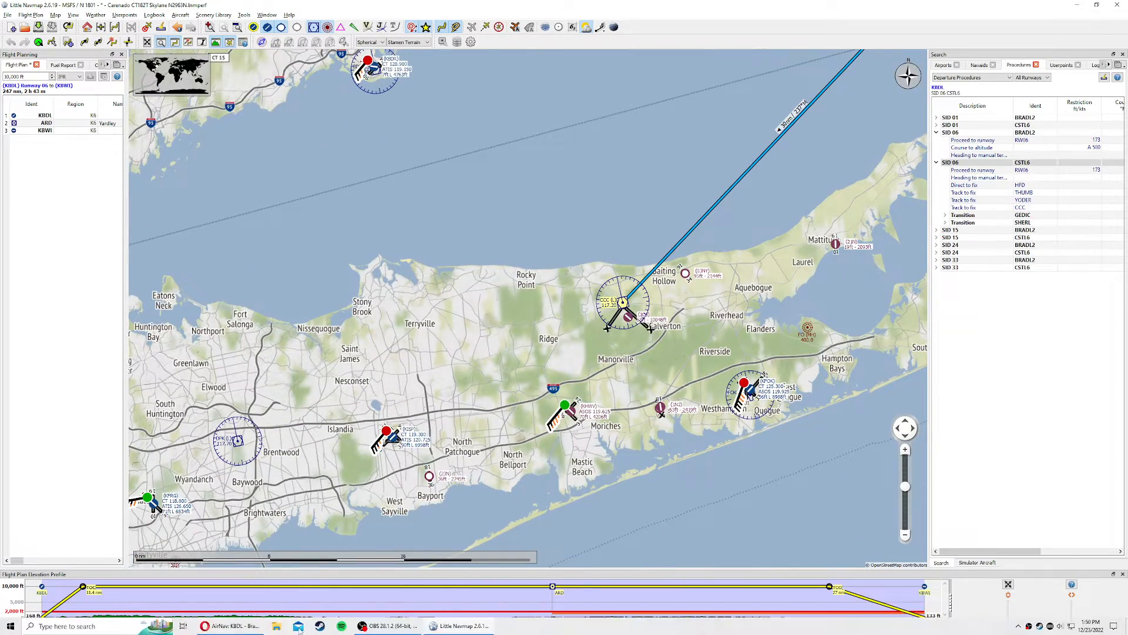
{"action": "left_click", "coordinate": [230, 626]}
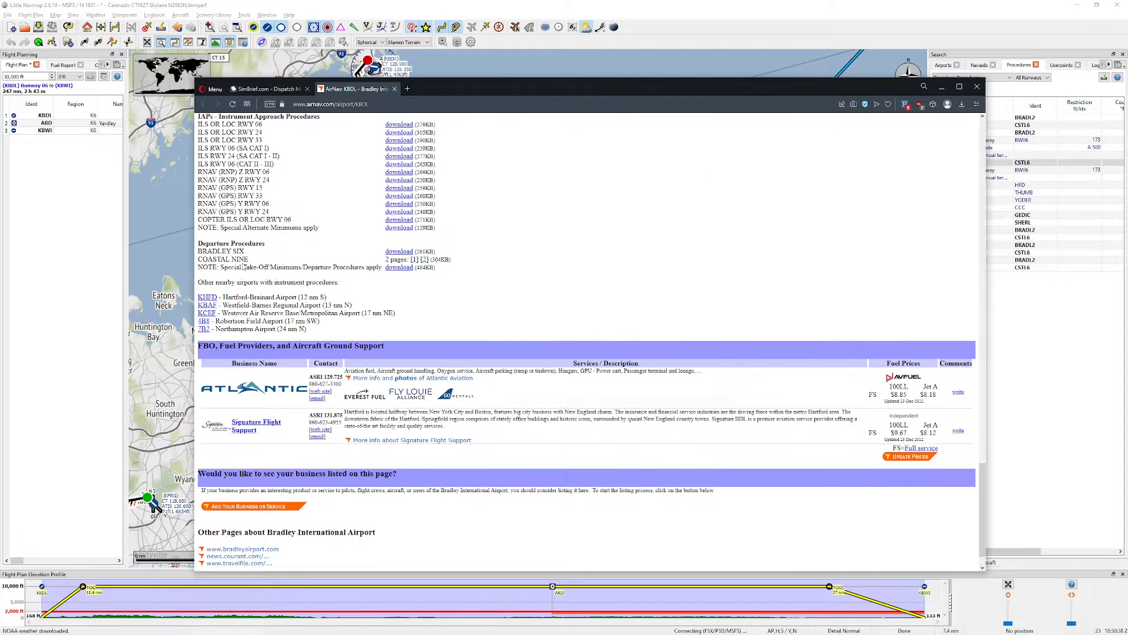
{"action": "left_click", "coordinate": [648, 61]}
Step: Compare the whole CSTL6 departure route with the direct flight plan line from KBDL to ARD on the map
{"action": "scroll", "coordinate": [613, 145], "scroll_direction": "down", "scroll_amount": 1}
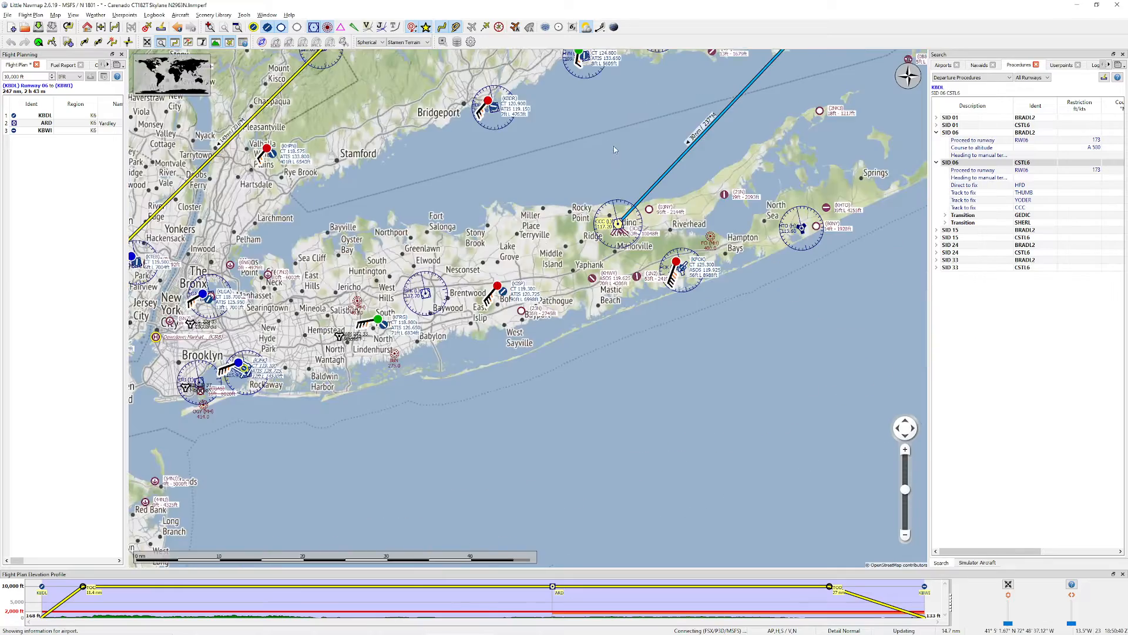
{"action": "left_click_drag", "start_coordinate": [613, 143], "coordinate": [563, 284]}
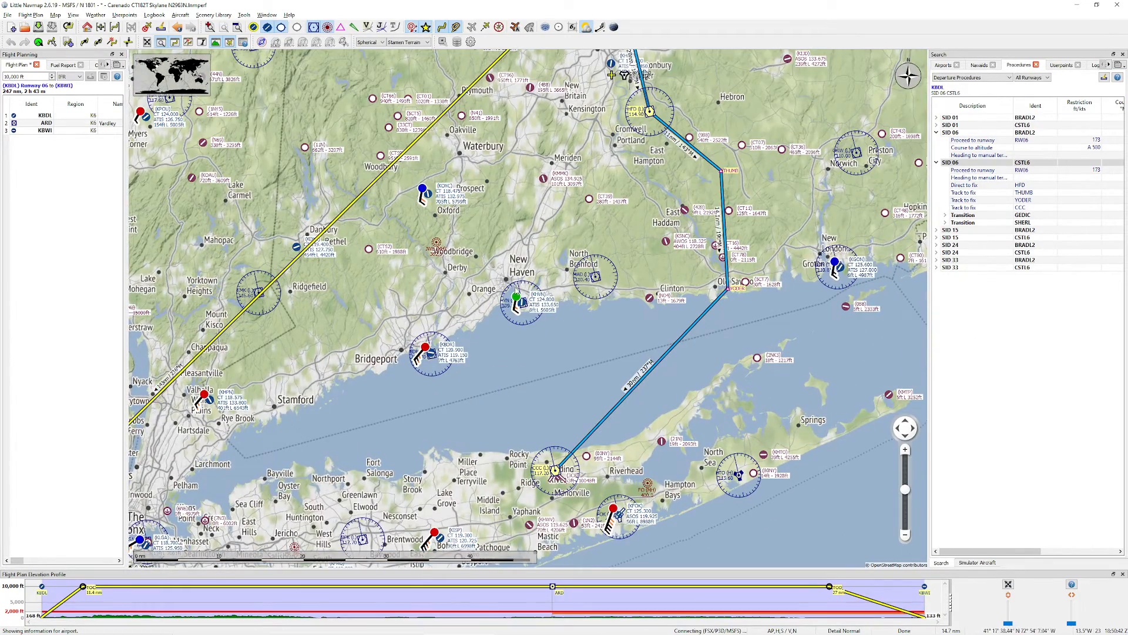
{"action": "scroll", "coordinate": [611, 74], "scroll_direction": "down", "scroll_amount": 3}
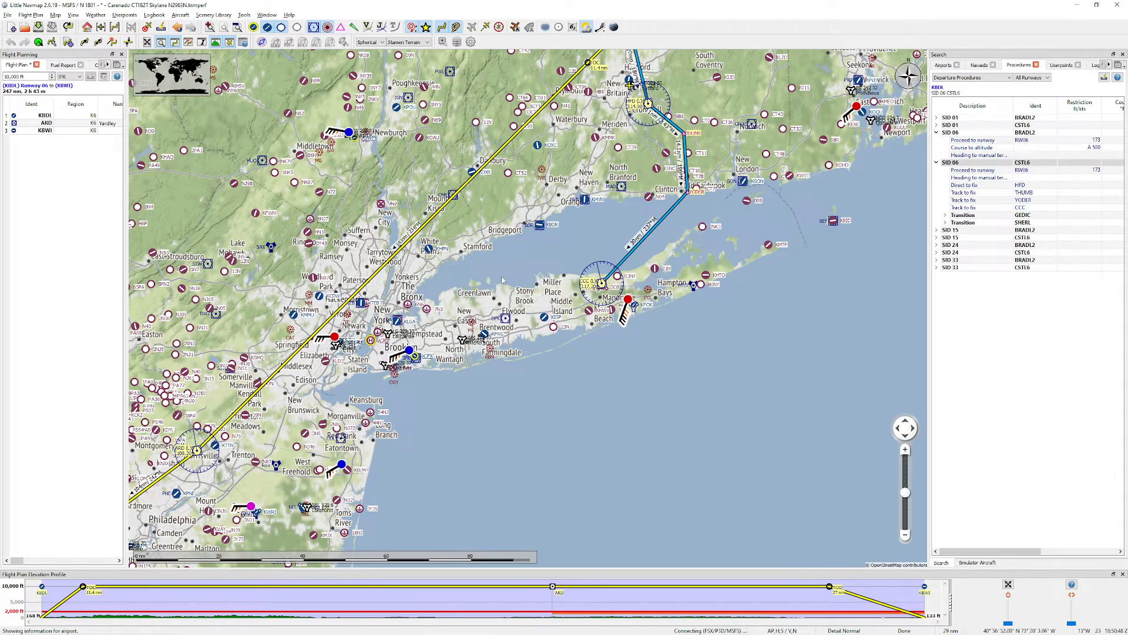
{"action": "left_click_drag", "start_coordinate": [379, 388], "coordinate": [533, 521]}
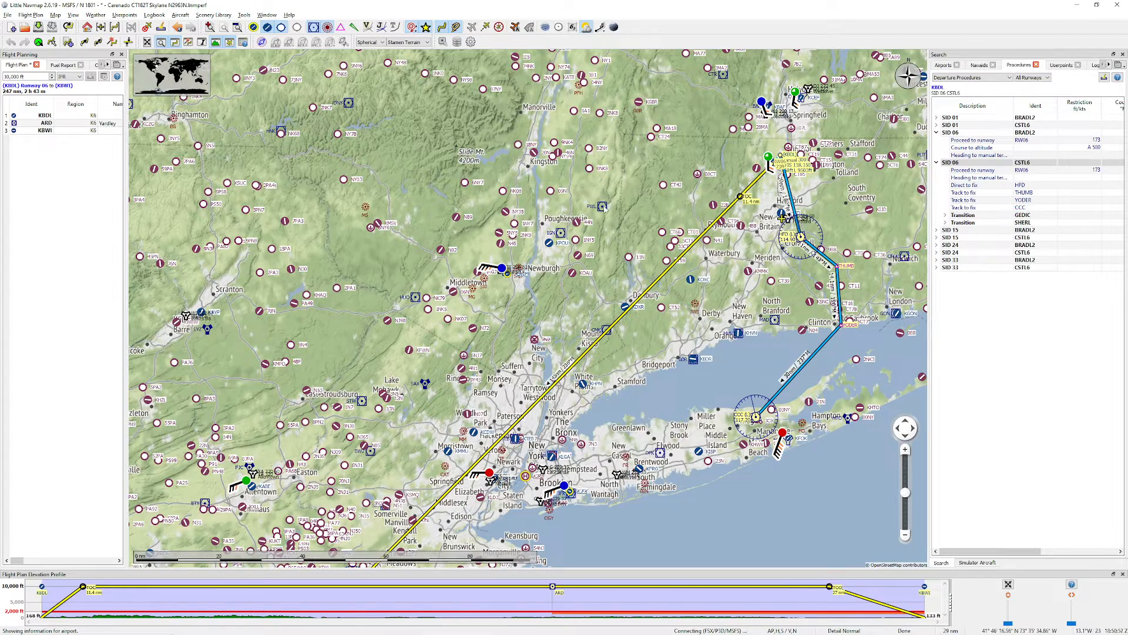
{"action": "mouse_move", "coordinate": [605, 209]}
{"action": "left_click_drag", "start_coordinate": [501, 385], "coordinate": [608, 128]}
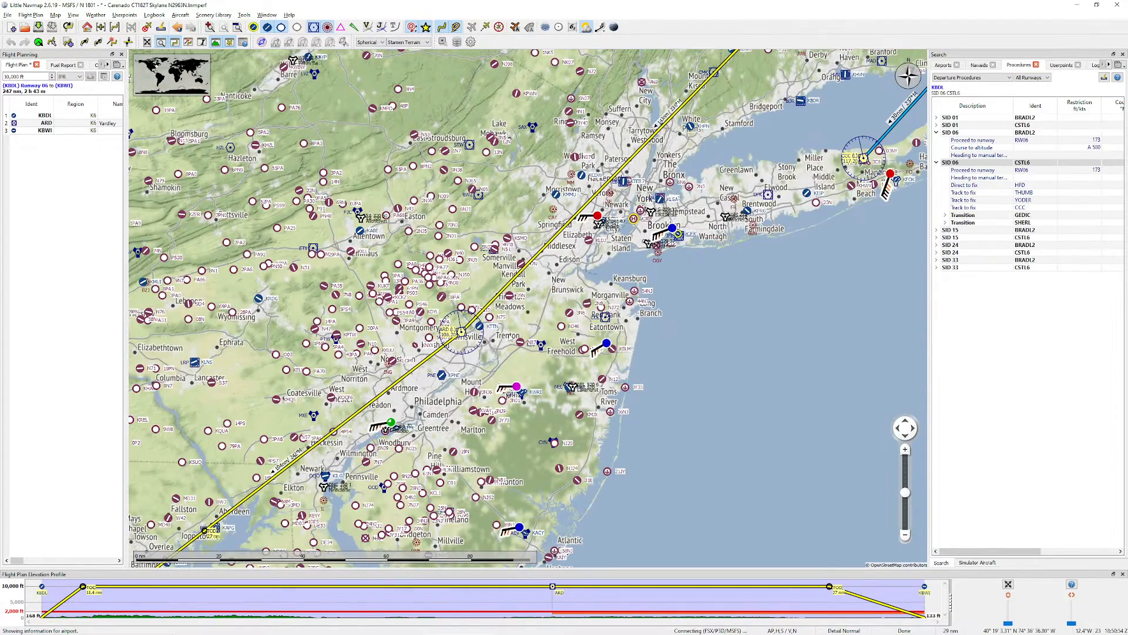
{"action": "left_click_drag", "start_coordinate": [690, 231], "coordinate": [623, 327]}
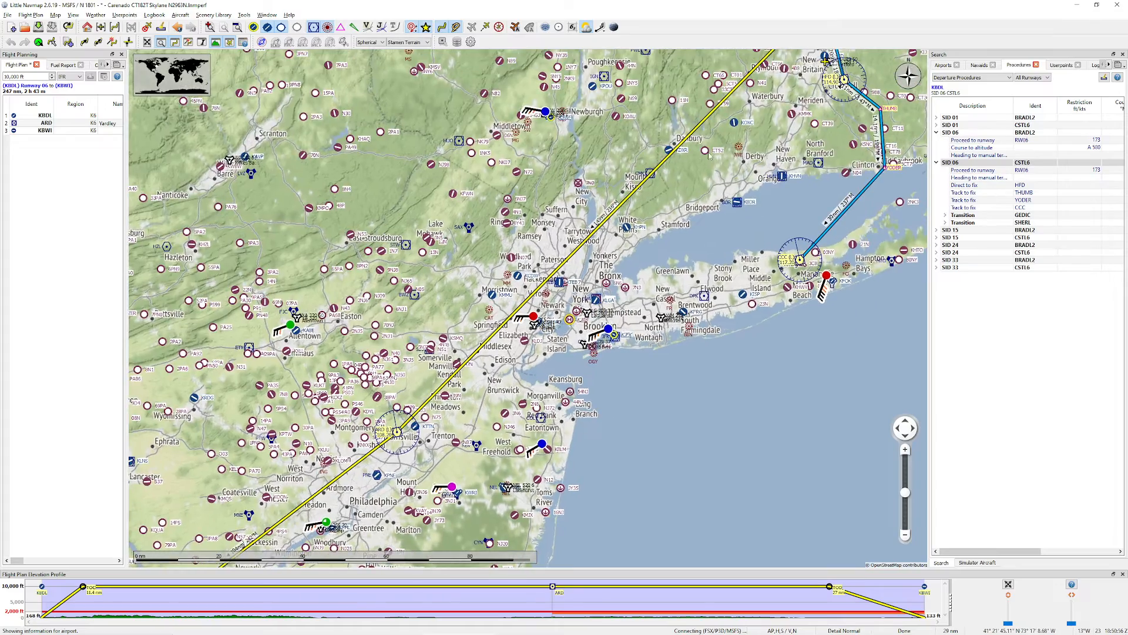
{"action": "left_click_drag", "start_coordinate": [709, 154], "coordinate": [617, 283]}
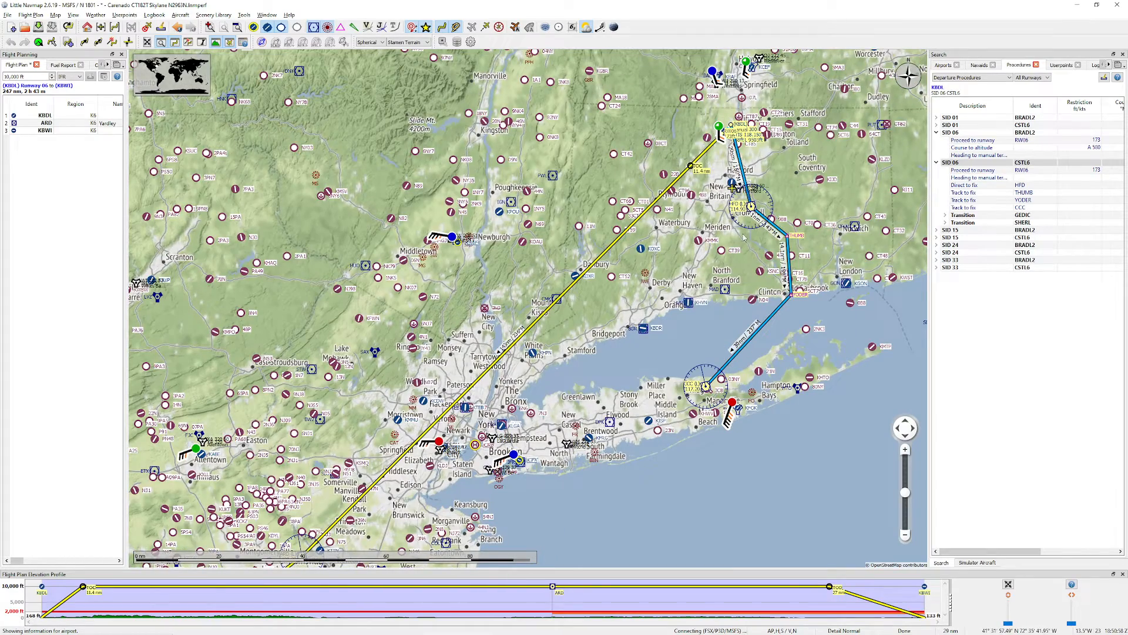
Step: Insert the runway 06 CSTL6 departure into the flight plan
{"action": "right_click", "coordinate": [958, 164]}
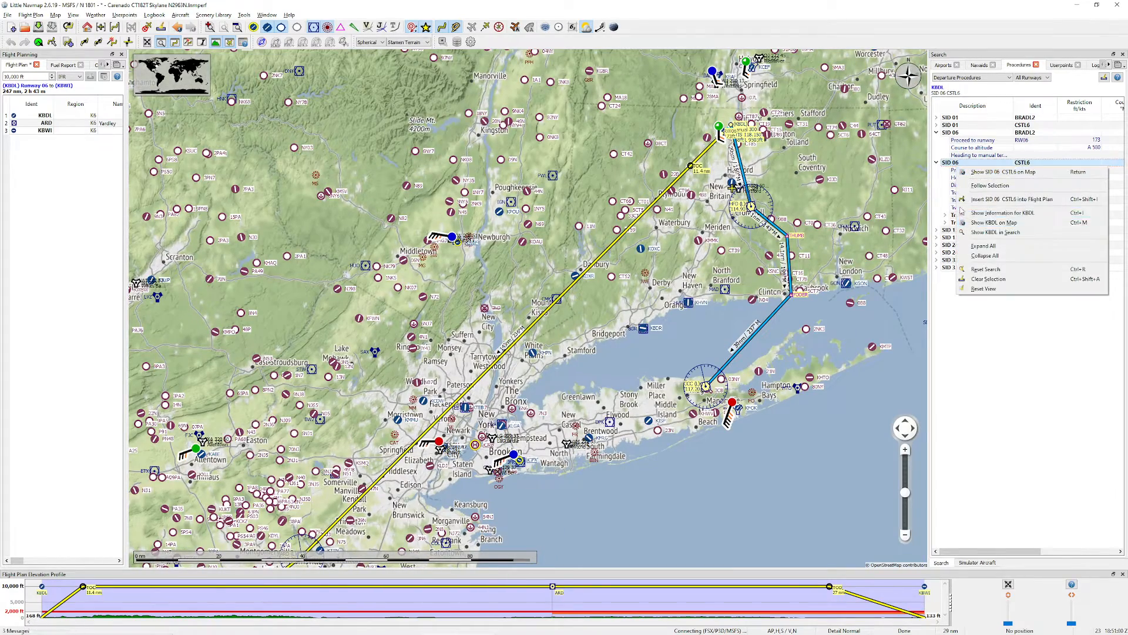
{"action": "left_click", "coordinate": [997, 199]}
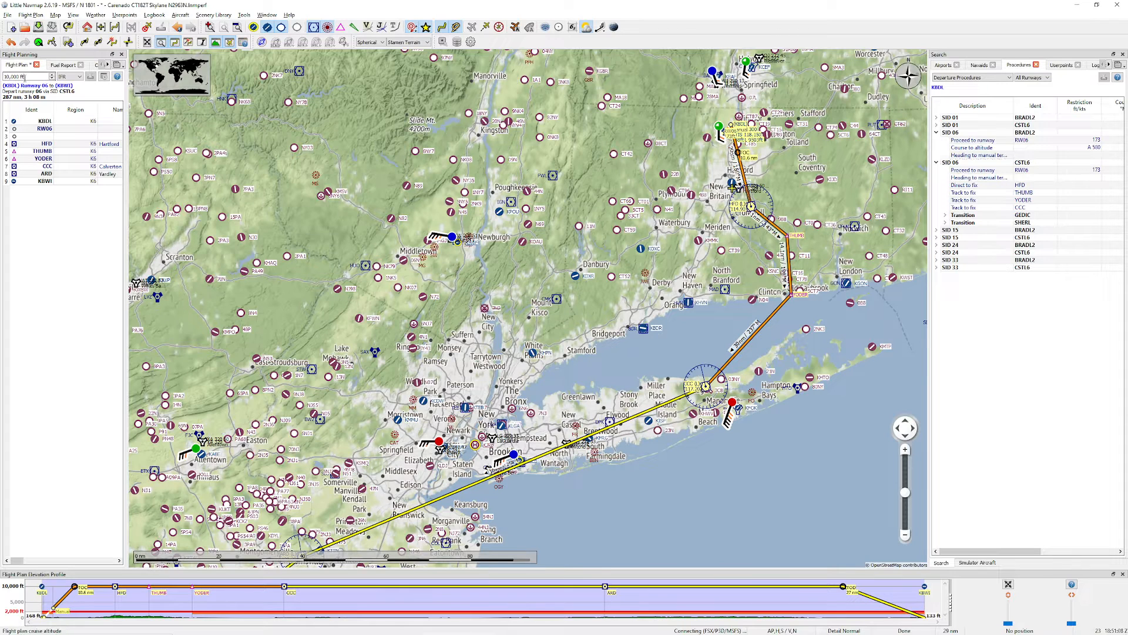
{"action": "left_click_drag", "start_coordinate": [36, 77], "coordinate": [3, 77]}
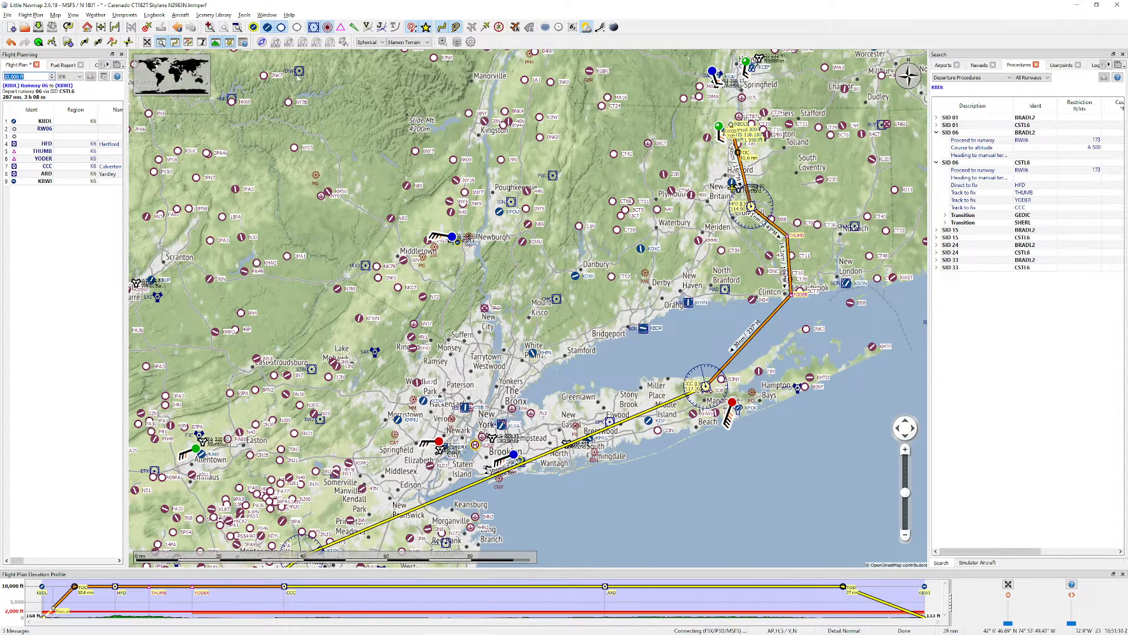
{"action": "left_click", "coordinate": [181, 15]}
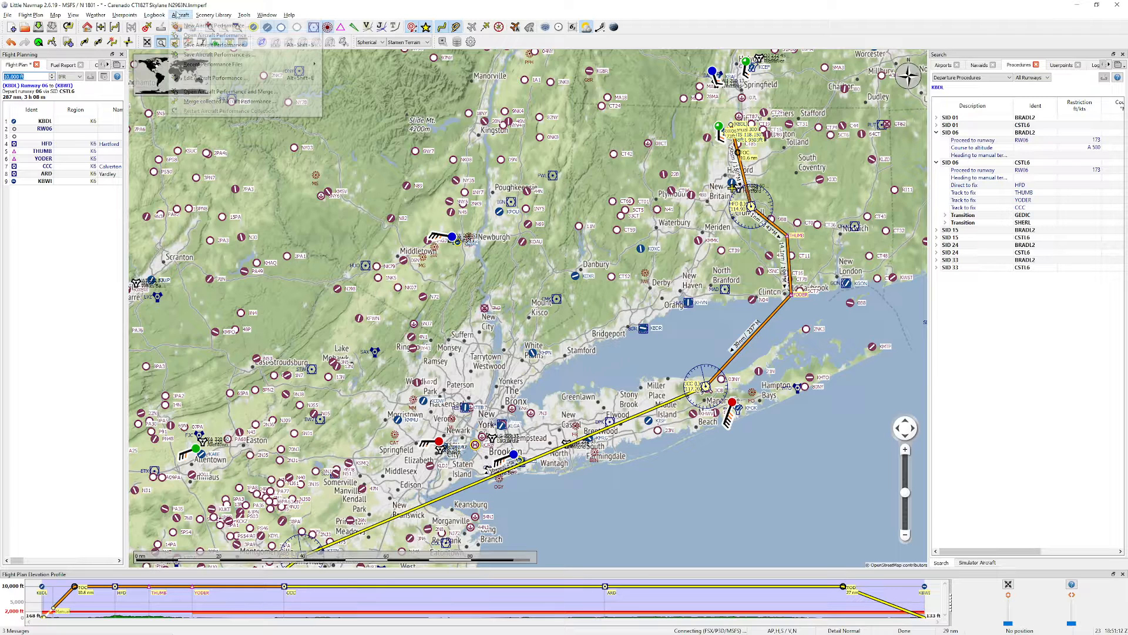
{"action": "mouse_move", "coordinate": [308, 65]}
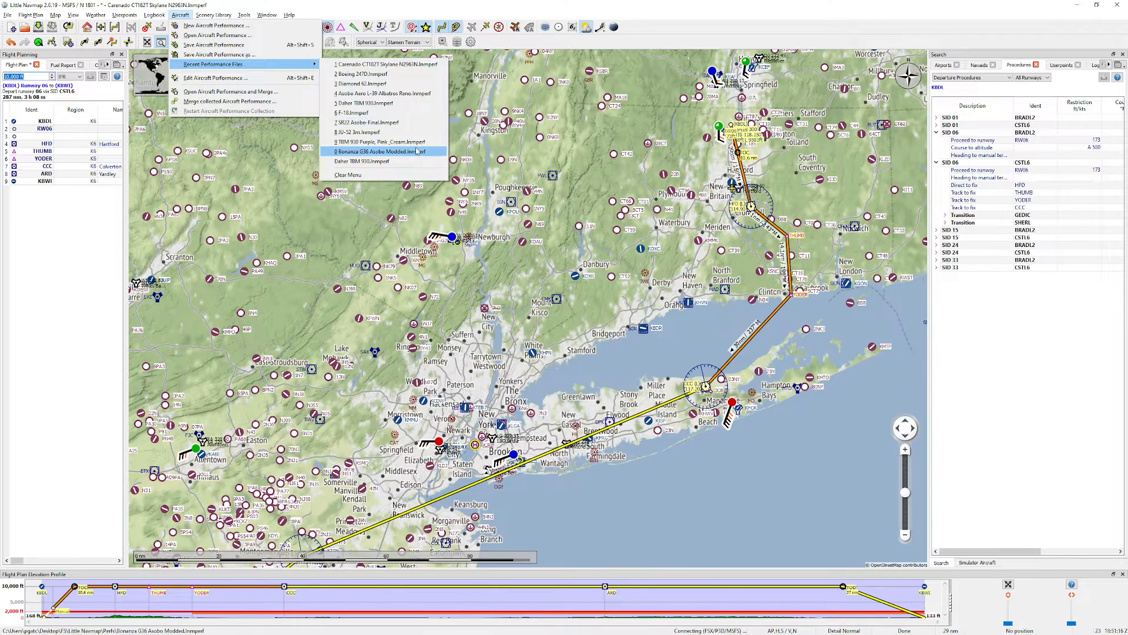
{"action": "left_click", "coordinate": [675, 476]}
{"action": "left_click_drag", "start_coordinate": [676, 476], "coordinate": [698, 341]}
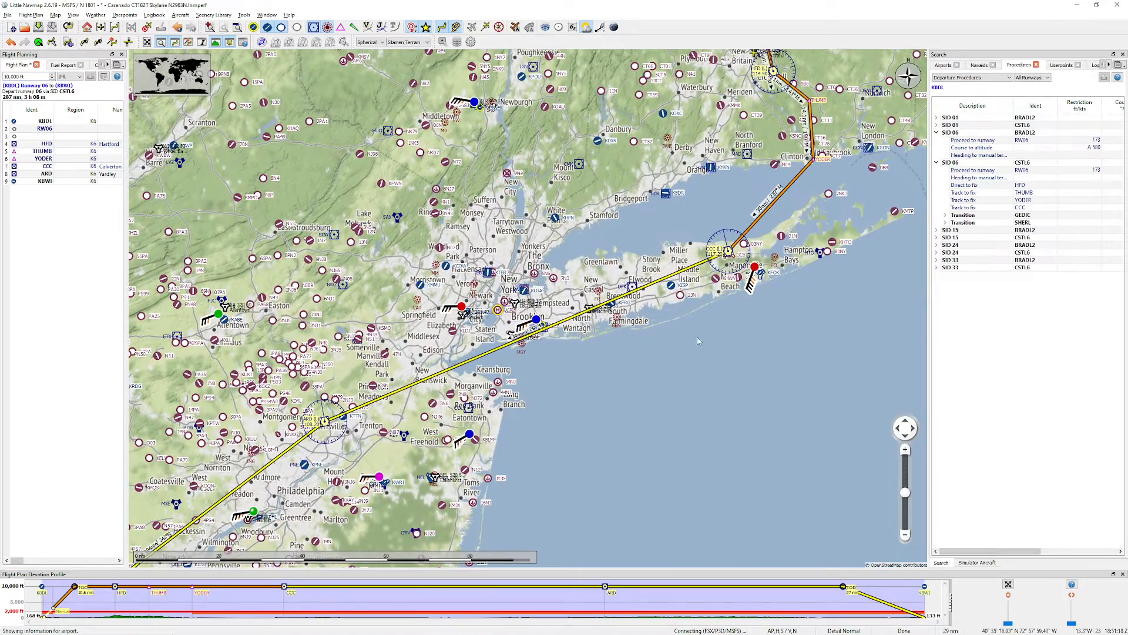
Step: Switch to the browser, open page 2 of the COASTAL NINE departure chart from AirNav, and read the runway 6 takeoff instructions
{"action": "mouse_move", "coordinate": [390, 630]}
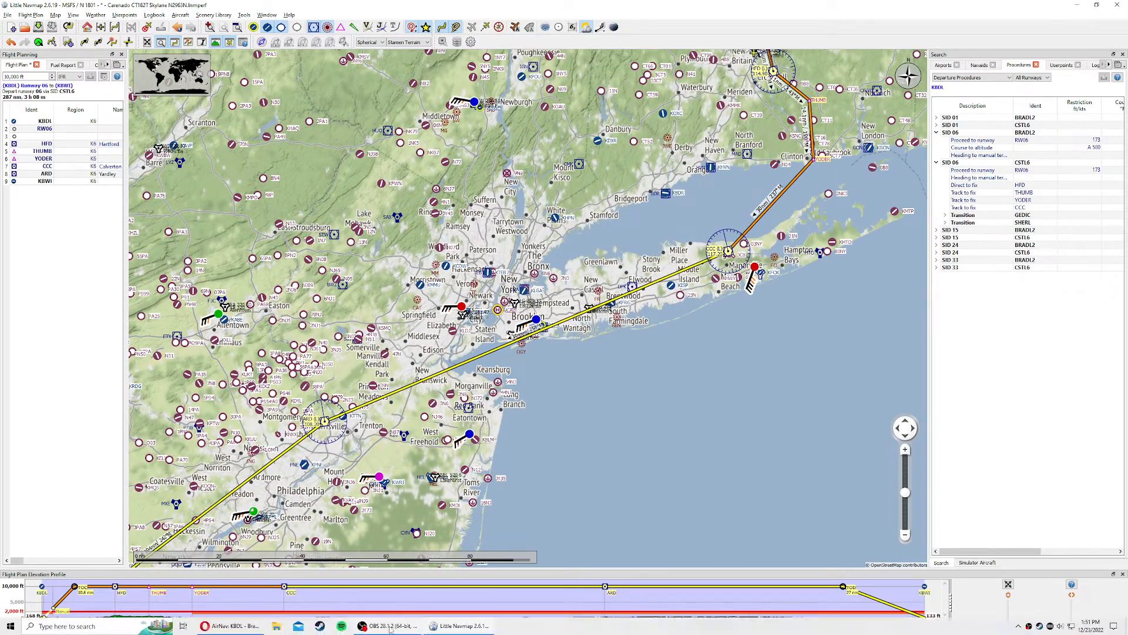
{"action": "left_click", "coordinate": [257, 627]}
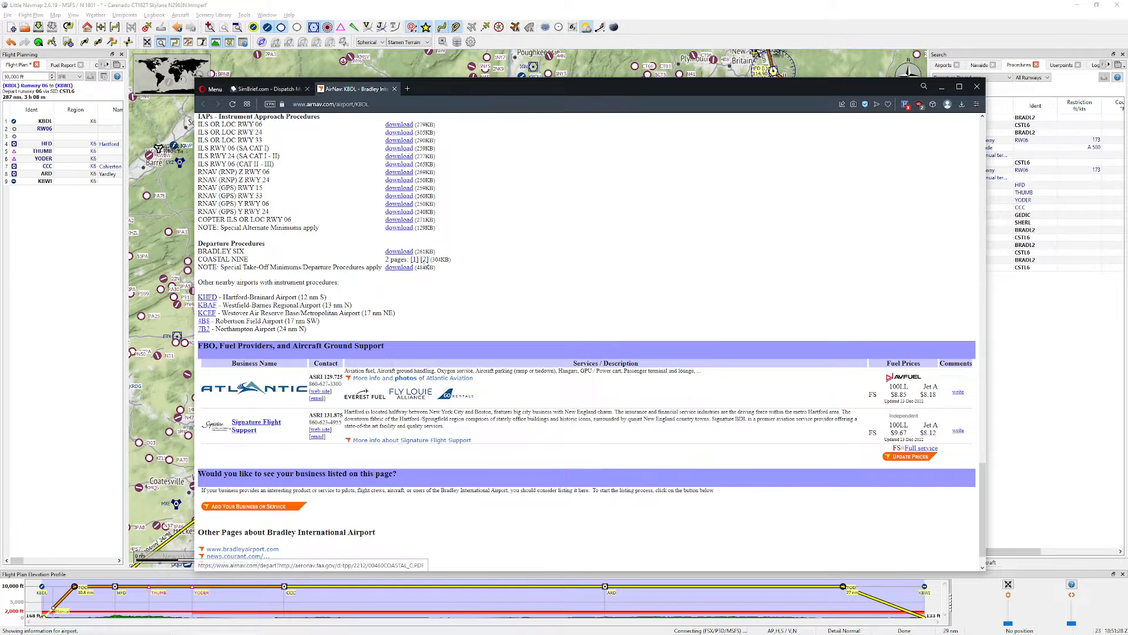
{"action": "left_click", "coordinate": [425, 259]}
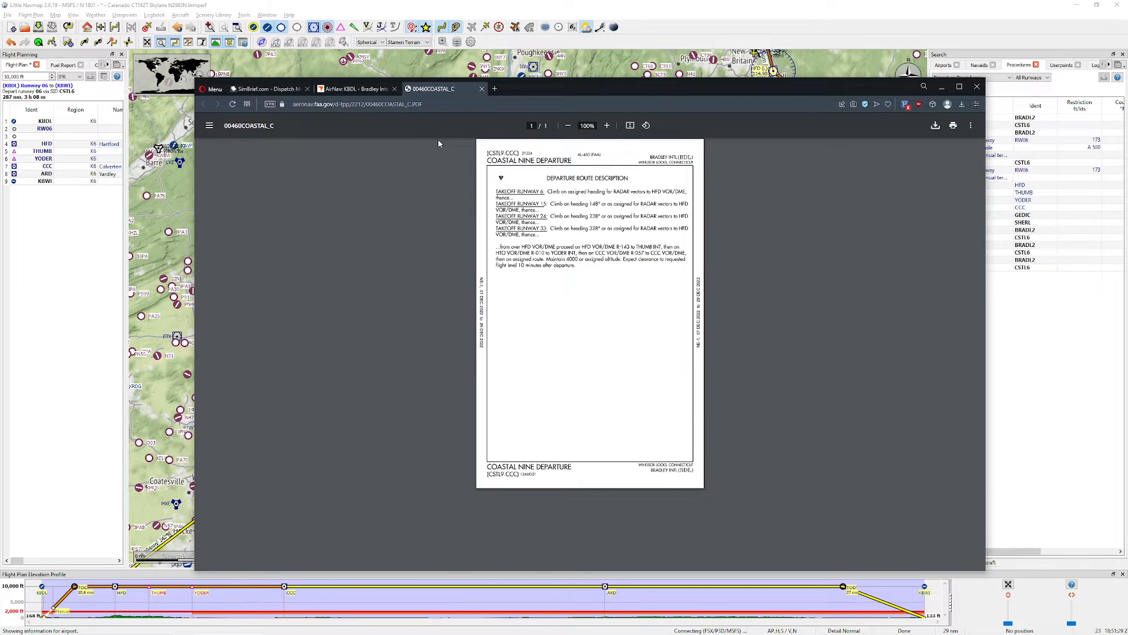
{"action": "left_click", "coordinate": [607, 126]}
{"action": "left_click", "coordinate": [607, 126]}
{"action": "left_click", "coordinate": [607, 126]}
{"action": "left_click", "coordinate": [607, 125]}
{"action": "left_click", "coordinate": [607, 126]}
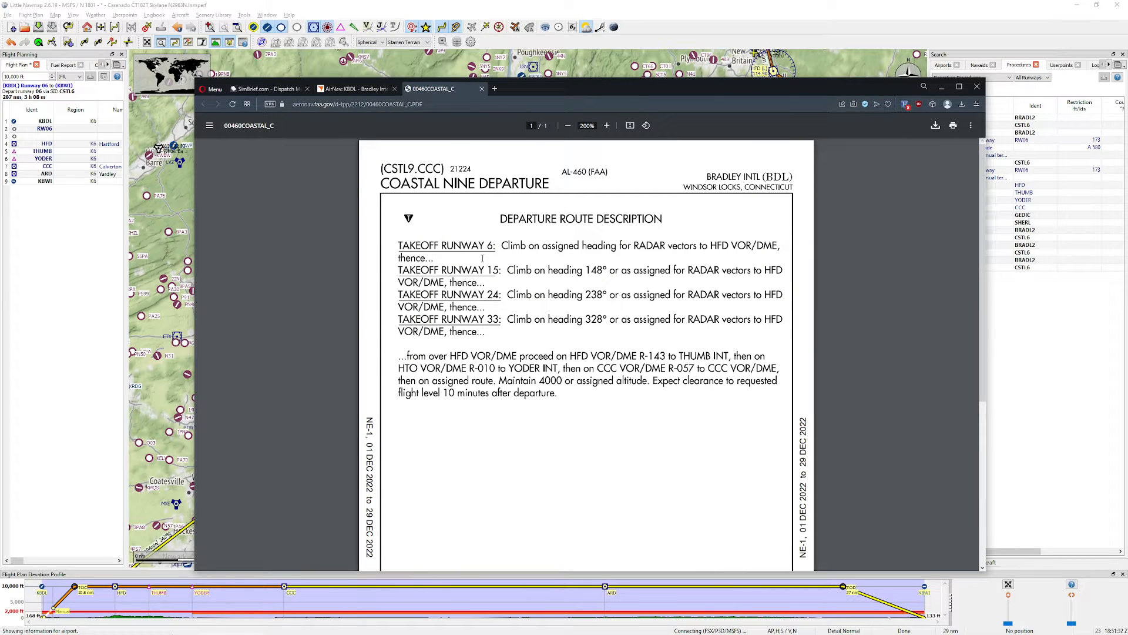
{"action": "left_click_drag", "start_coordinate": [615, 246], "coordinate": [744, 247]}
{"action": "left_click", "coordinate": [718, 247]}
Step: Open page 1 of the COASTAL NINE departure chart and examine the route from HFD through THUMB and YODER to CCC
{"action": "left_click_drag", "start_coordinate": [645, 99], "coordinate": [630, 169]}
{"action": "left_click", "coordinate": [344, 159]}
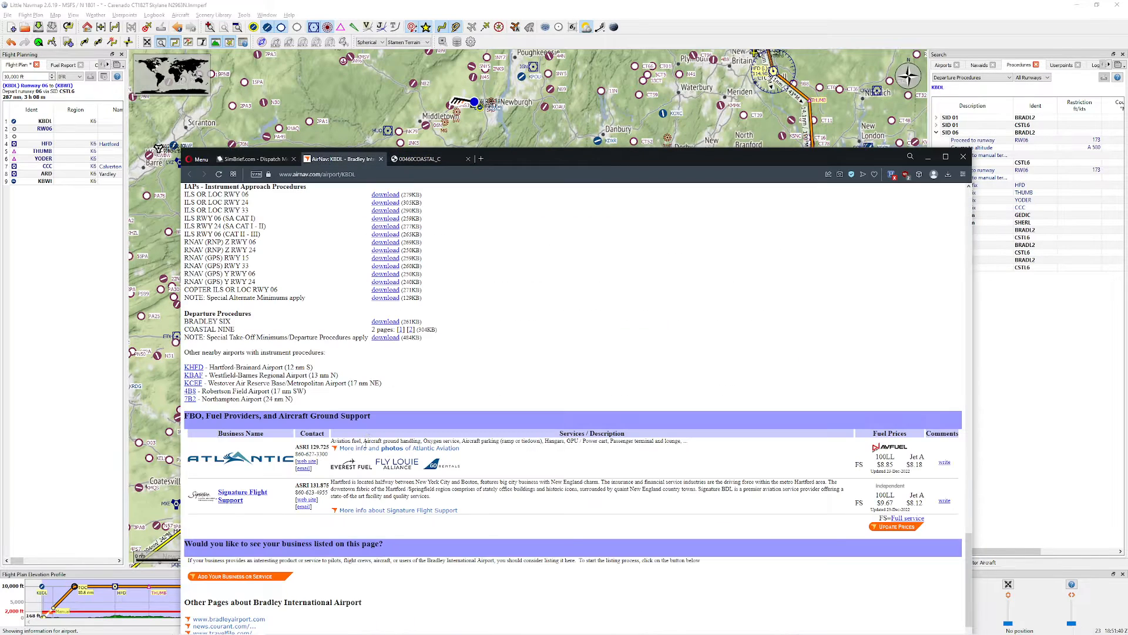
{"action": "left_click", "coordinate": [401, 329]}
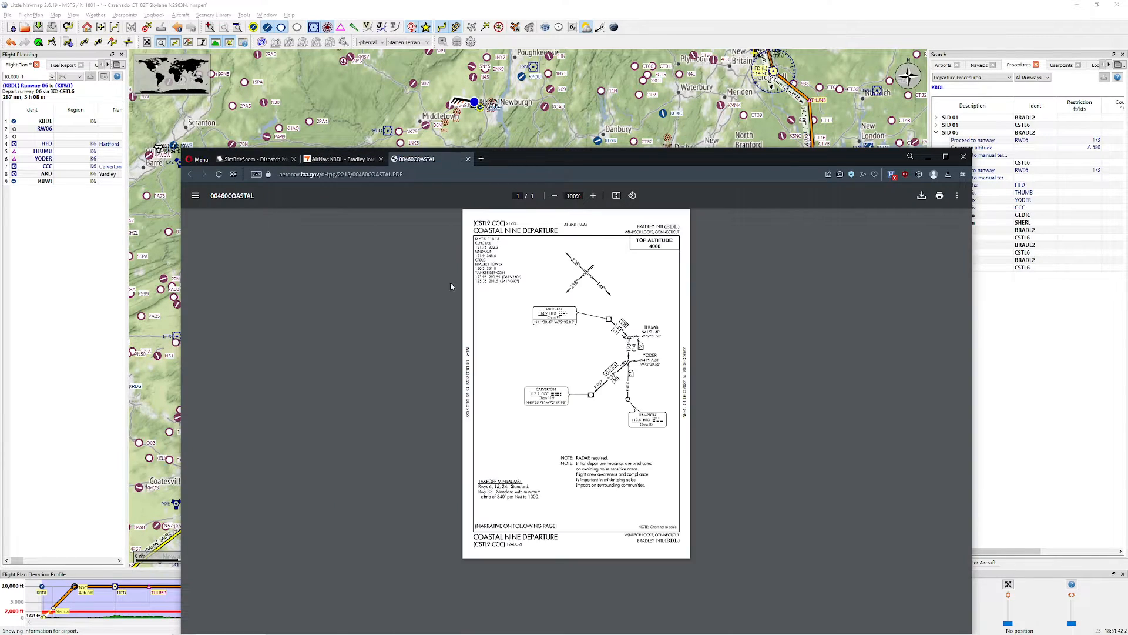
{"action": "left_click_drag", "start_coordinate": [613, 160], "coordinate": [605, 85]}
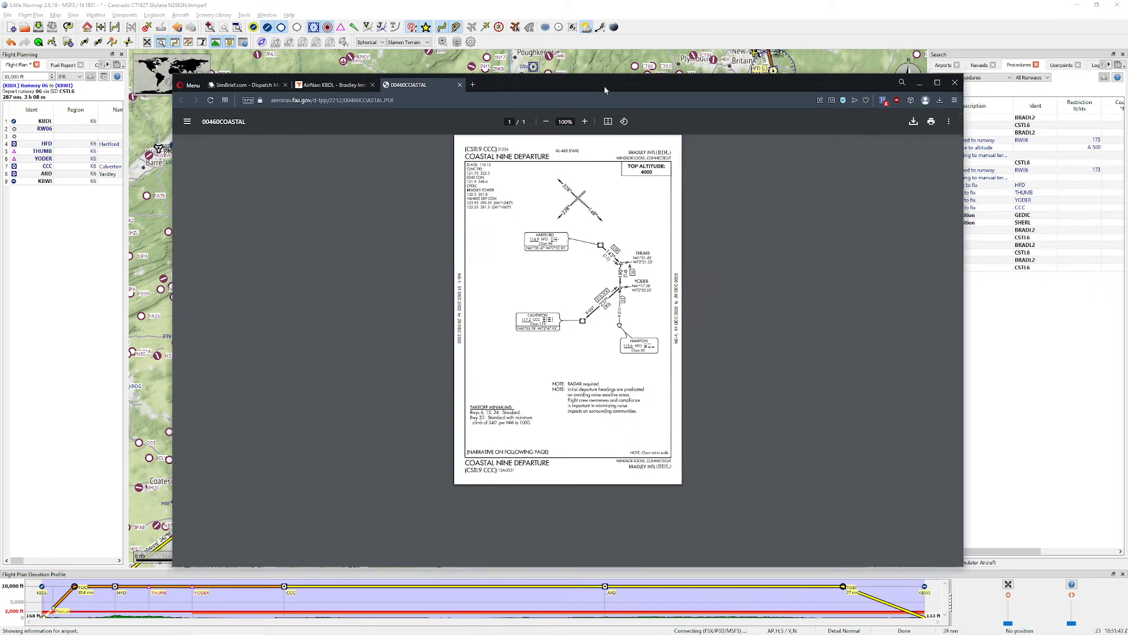
{"action": "left_click", "coordinate": [584, 122]}
{"action": "left_click", "coordinate": [585, 121]}
{"action": "left_click", "coordinate": [585, 122]}
{"action": "left_click", "coordinate": [585, 121]}
{"action": "left_click", "coordinate": [585, 122]}
{"action": "left_click", "coordinate": [584, 122]}
{"action": "scroll", "coordinate": [525, 302], "scroll_direction": "down", "scroll_amount": 2}
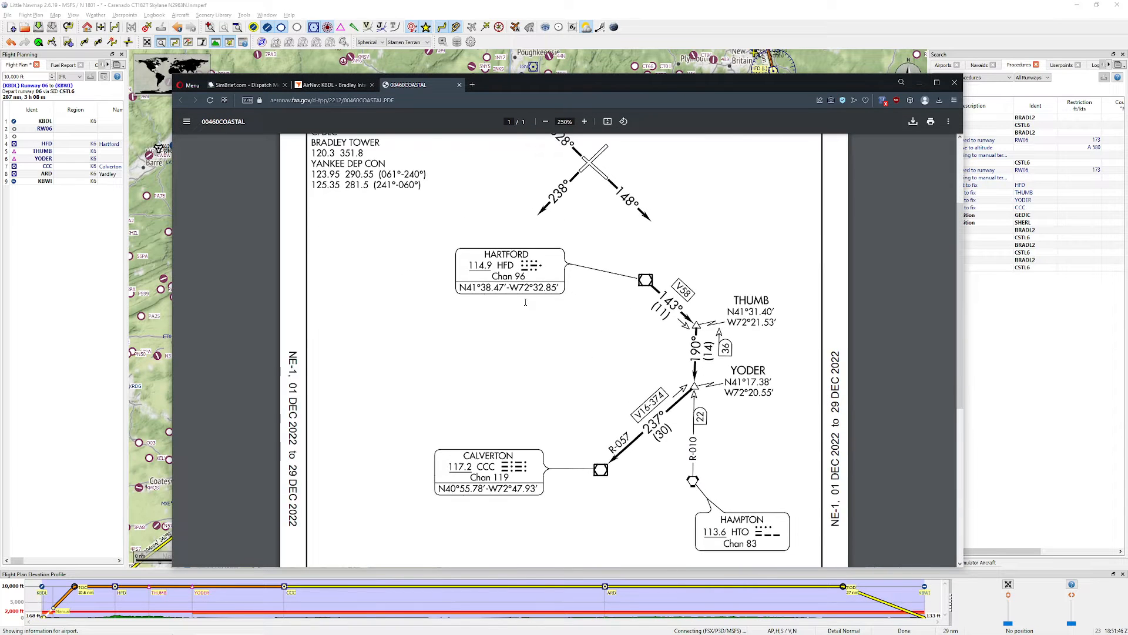
{"action": "scroll", "coordinate": [525, 302], "scroll_direction": "up", "scroll_amount": 2}
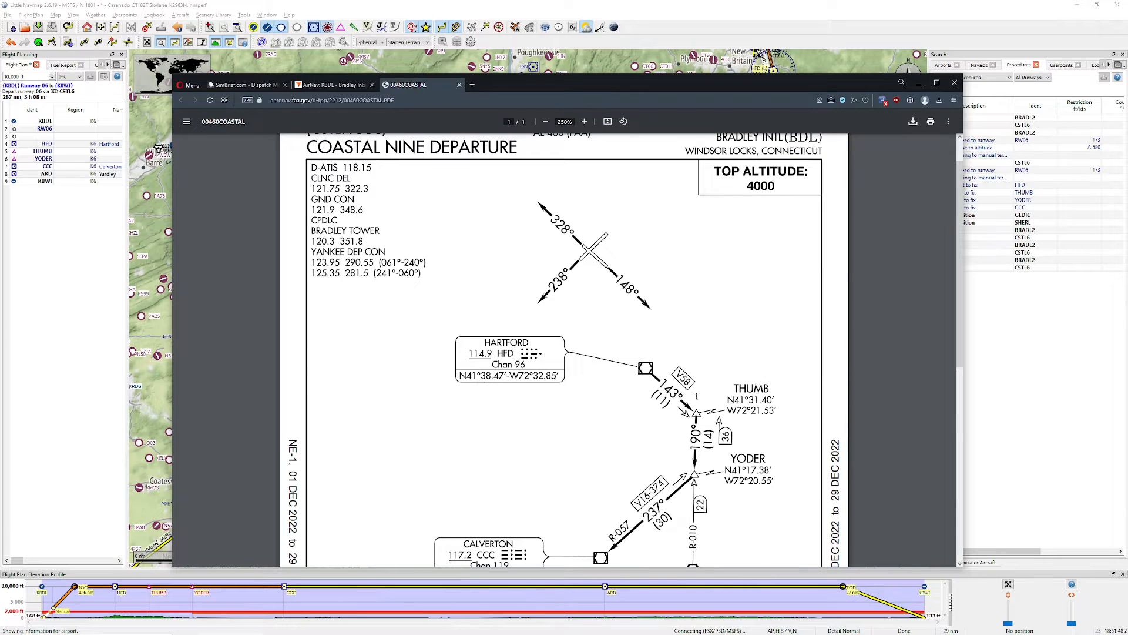
{"action": "scroll", "coordinate": [635, 368], "scroll_direction": "down", "scroll_amount": 3}
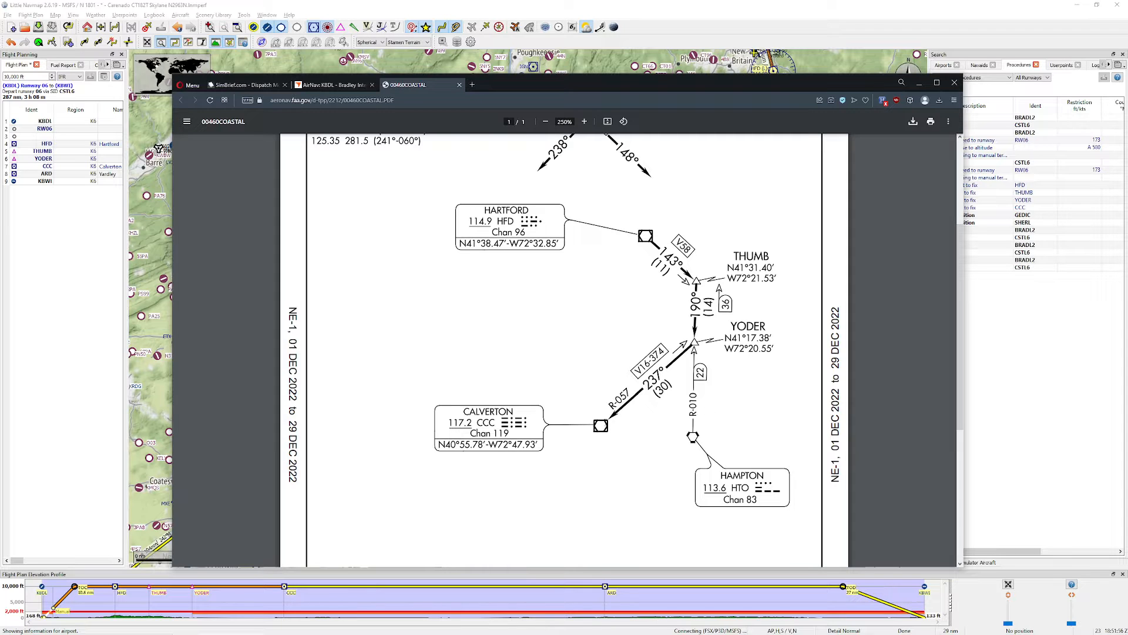
Step: Return to Little Navmap, show the jet and Victor airways, and inspect them along the route between CCC and ARD
{"action": "key", "text": "alt+Tab"}
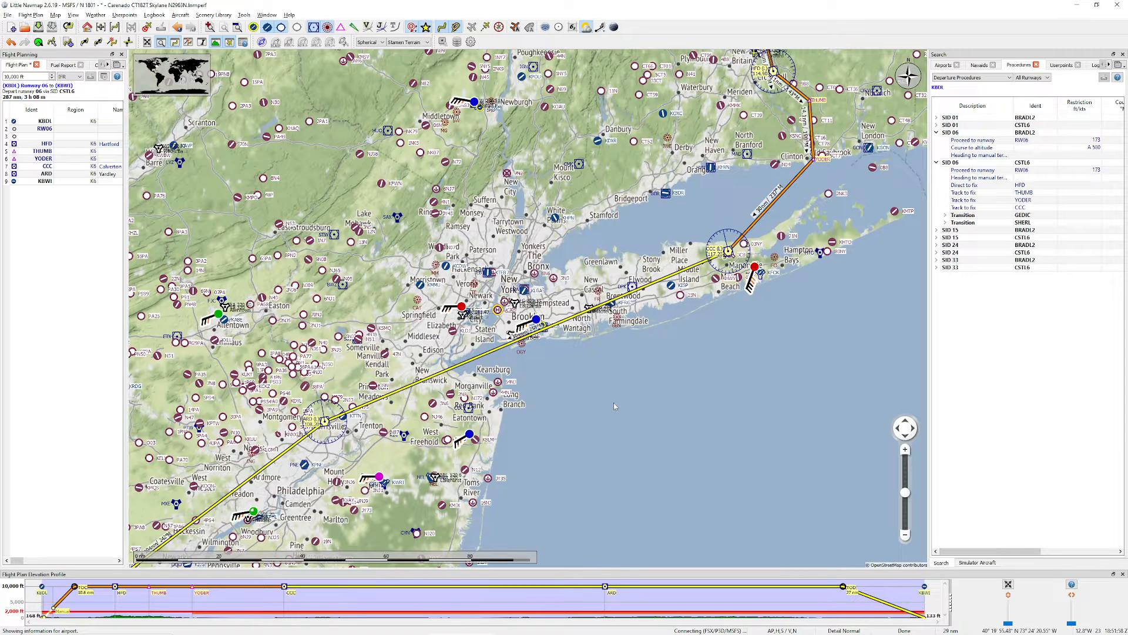
{"action": "scroll", "coordinate": [717, 245], "scroll_direction": "up", "scroll_amount": 2}
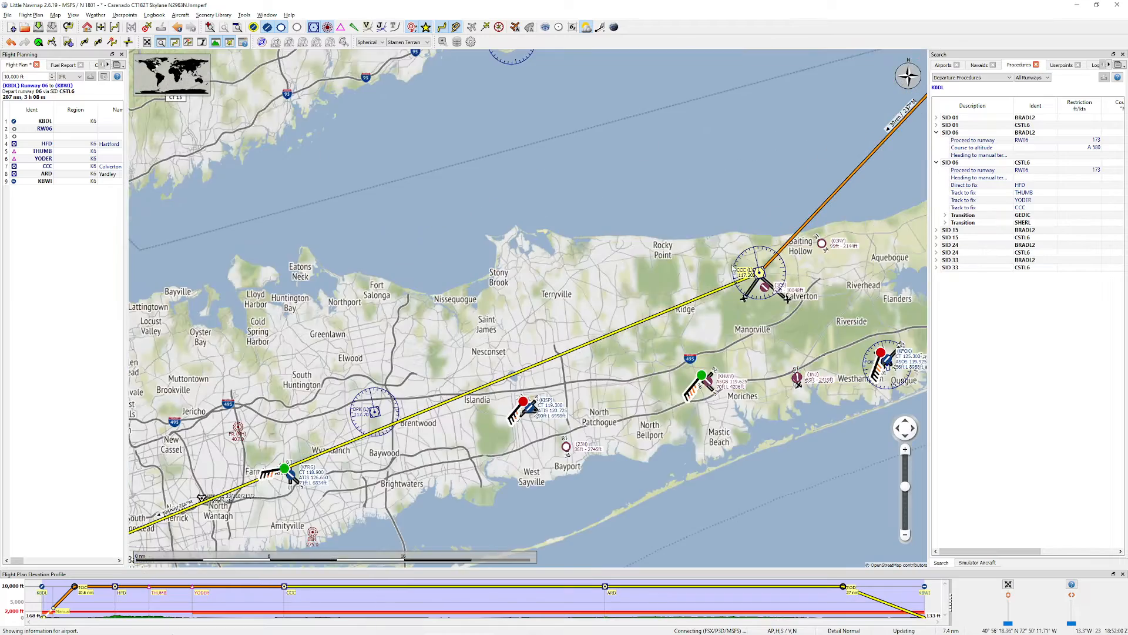
{"action": "left_click_drag", "start_coordinate": [756, 311], "coordinate": [587, 199]}
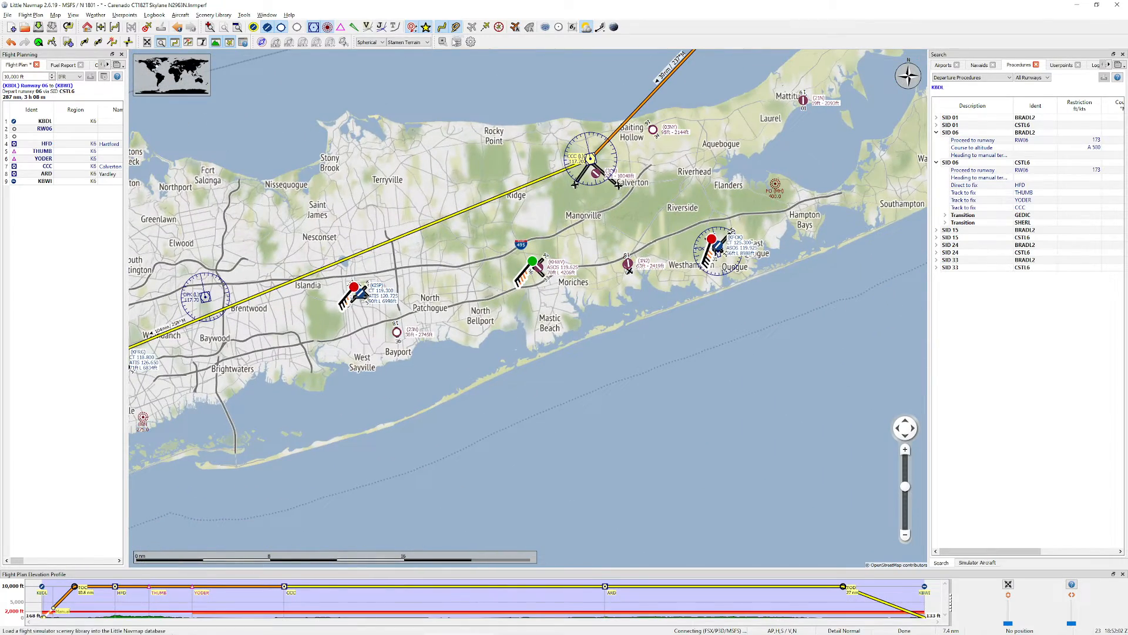
{"action": "left_click", "coordinate": [381, 27]}
{"action": "left_click_drag", "start_coordinate": [664, 281], "coordinate": [566, 331]}
{"action": "left_click_drag", "start_coordinate": [176, 448], "coordinate": [739, 295]}
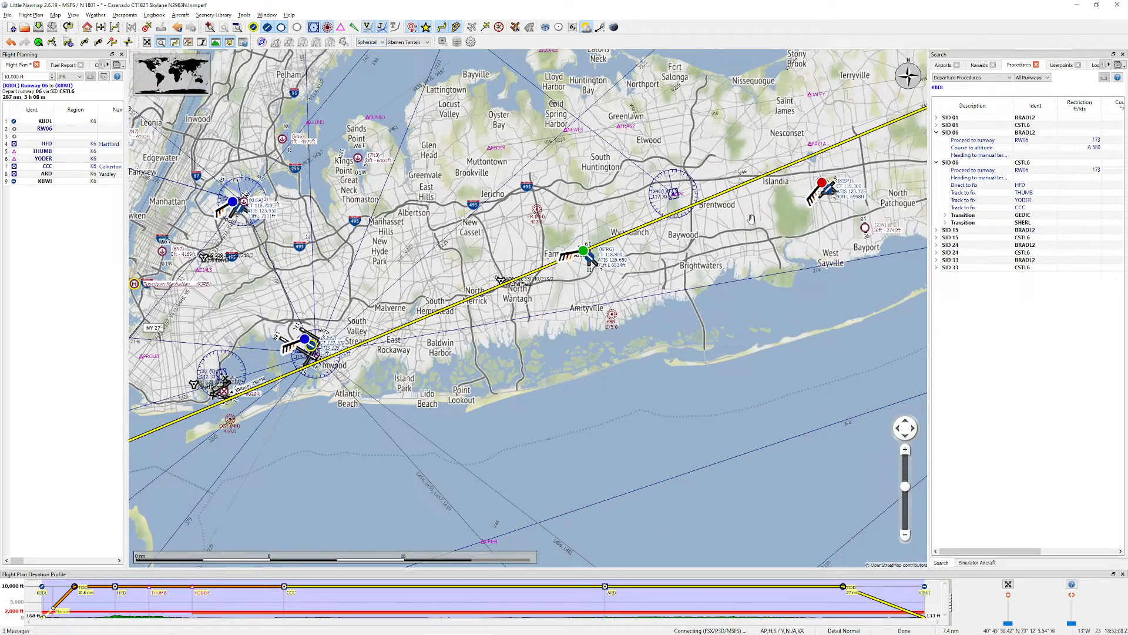
{"action": "left_click_drag", "start_coordinate": [747, 214], "coordinate": [597, 370]}
{"action": "left_click_drag", "start_coordinate": [887, 232], "coordinate": [752, 253]}
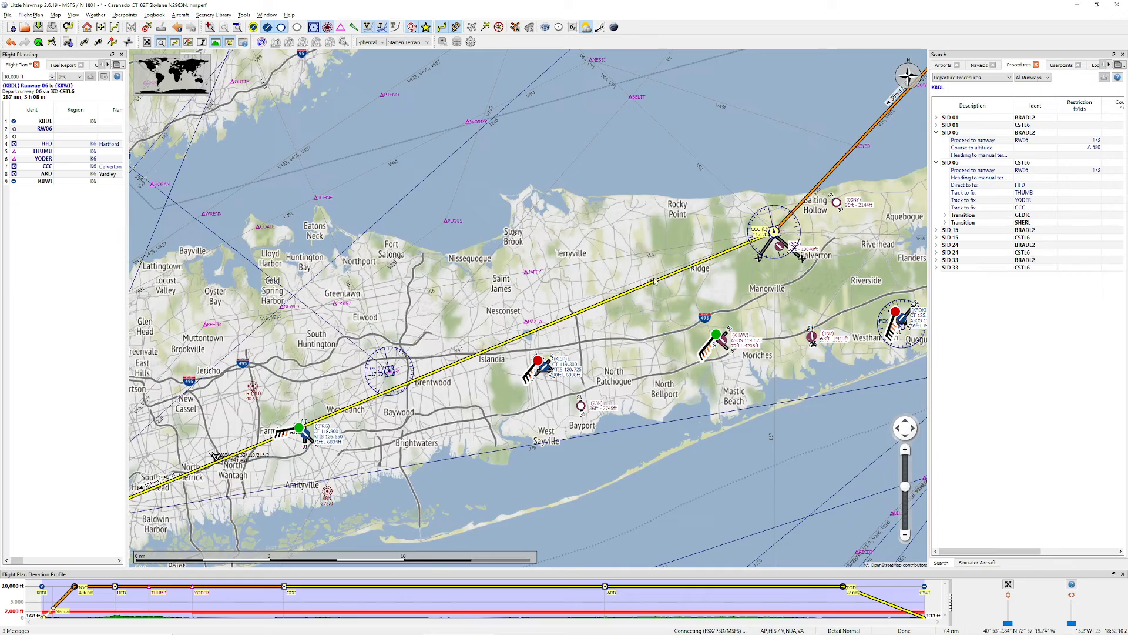
{"action": "scroll", "coordinate": [654, 281], "scroll_direction": "up", "scroll_amount": 4}
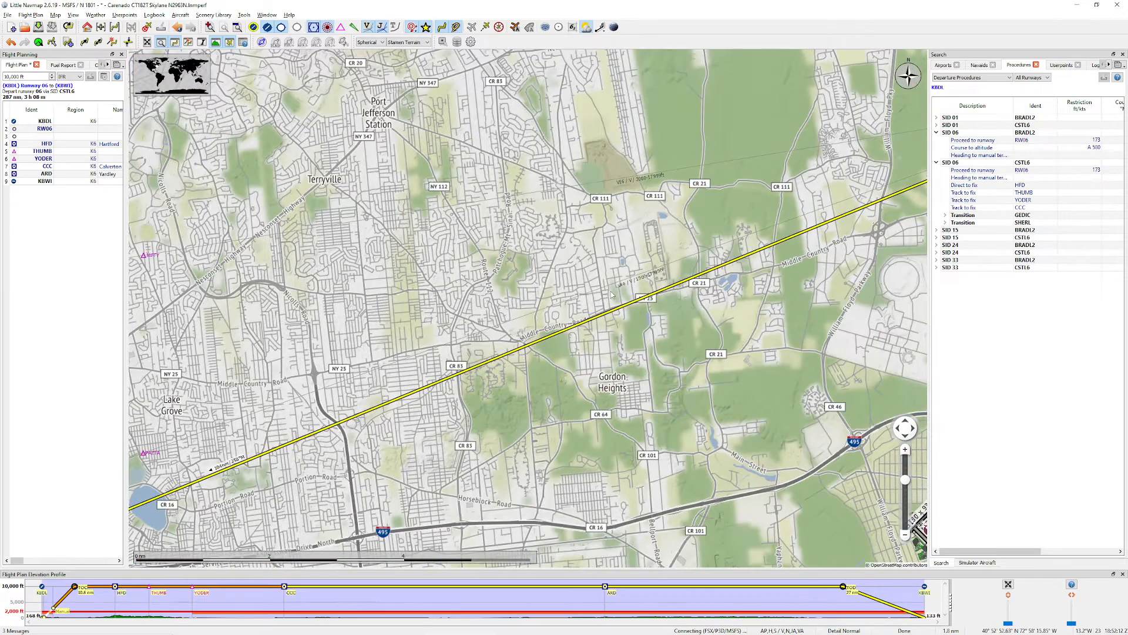
{"action": "scroll", "coordinate": [663, 283], "scroll_direction": "down", "scroll_amount": 5}
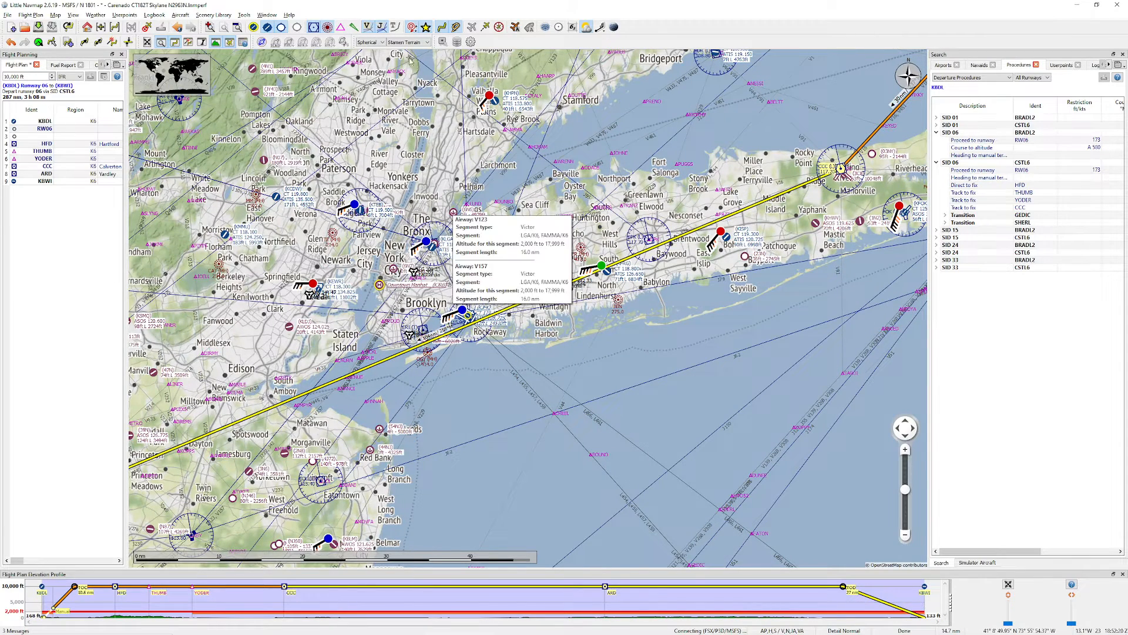
Step: Hide the jet and Victor airways, and follow the flight plan line on the map through ARD to KBWI
{"action": "left_click", "coordinate": [381, 30]}
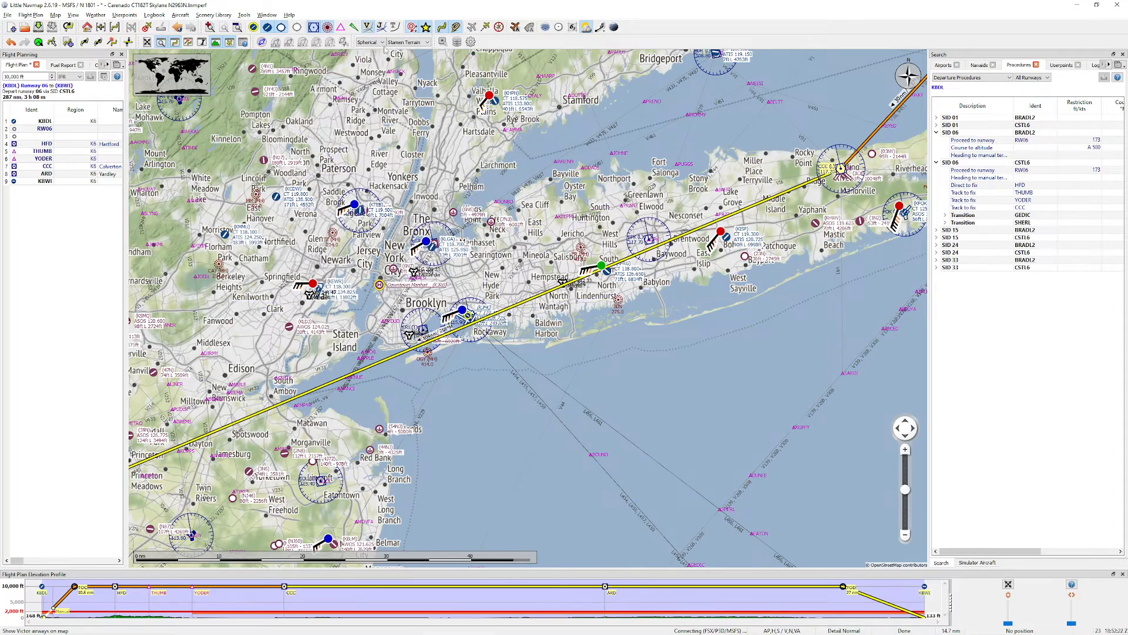
{"action": "left_click", "coordinate": [368, 28]}
{"action": "left_click_drag", "start_coordinate": [700, 88], "coordinate": [672, 203]}
{"action": "scroll", "coordinate": [672, 204], "scroll_direction": "down", "scroll_amount": 1}
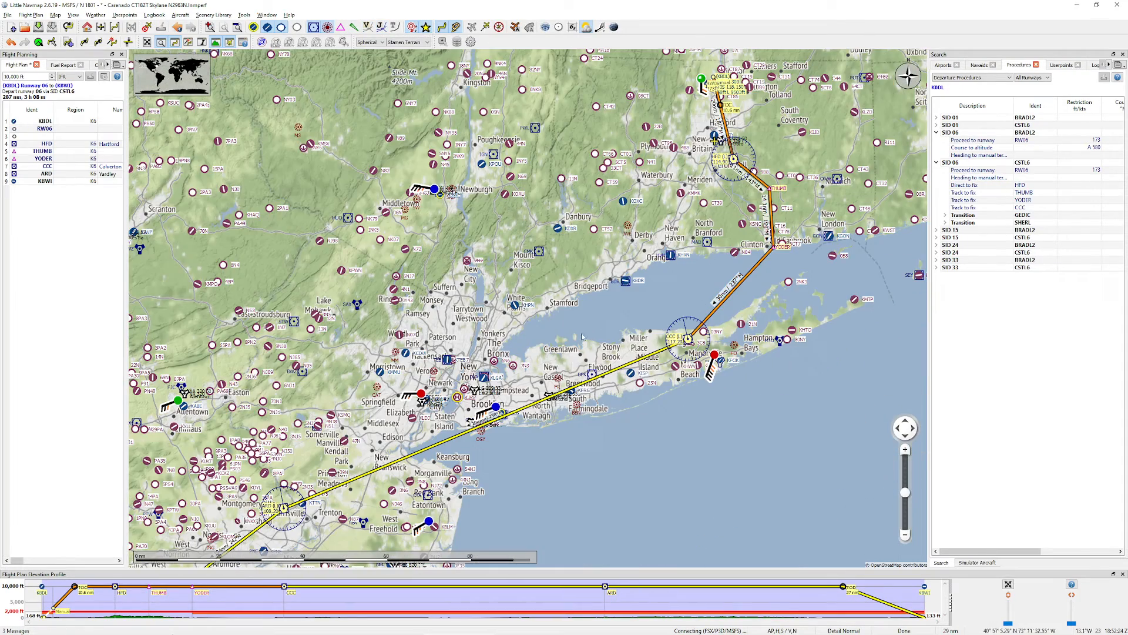
{"action": "left_click_drag", "start_coordinate": [382, 367], "coordinate": [687, 76]}
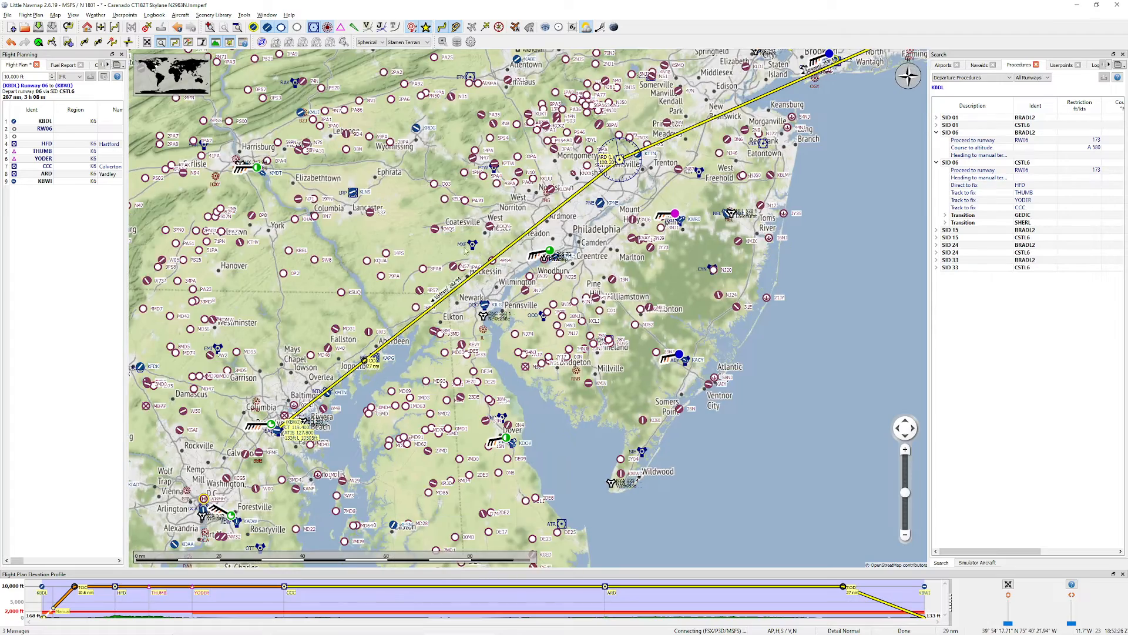
{"action": "left_click_drag", "start_coordinate": [390, 341], "coordinate": [597, 198]}
{"action": "scroll", "coordinate": [552, 271], "scroll_direction": "up", "scroll_amount": 2}
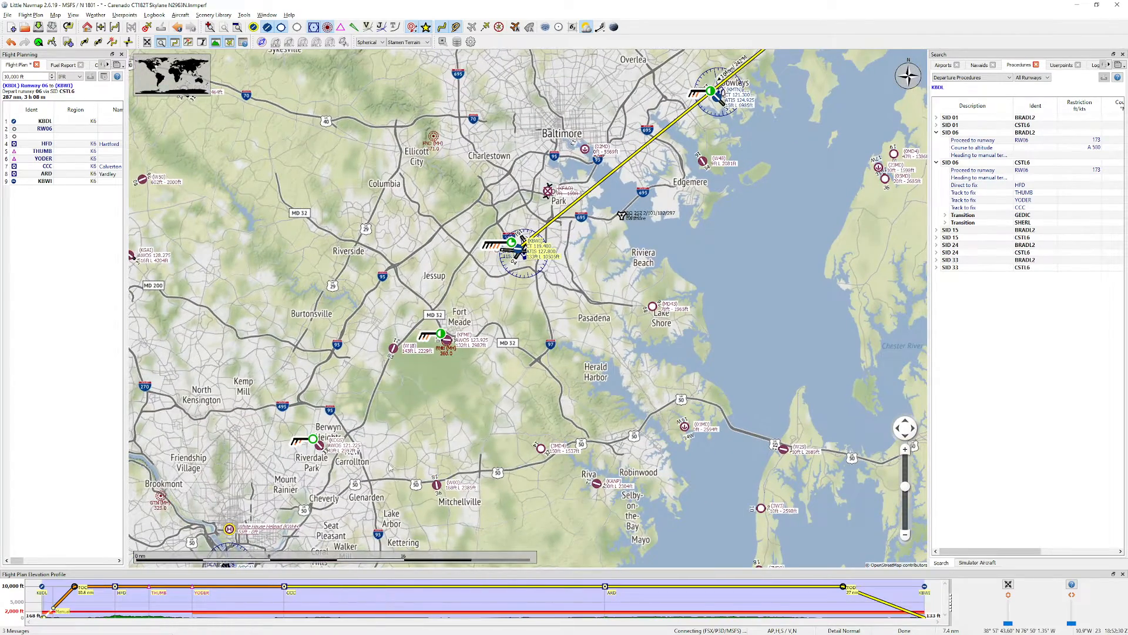
Step: Switch to the browser, close the AirNav KBDL page, search for "airnav kbwi", and open the AirNav page for KBWI
{"action": "key", "text": "alt+Tab"}
{"action": "middle_click", "coordinate": [334, 89]}
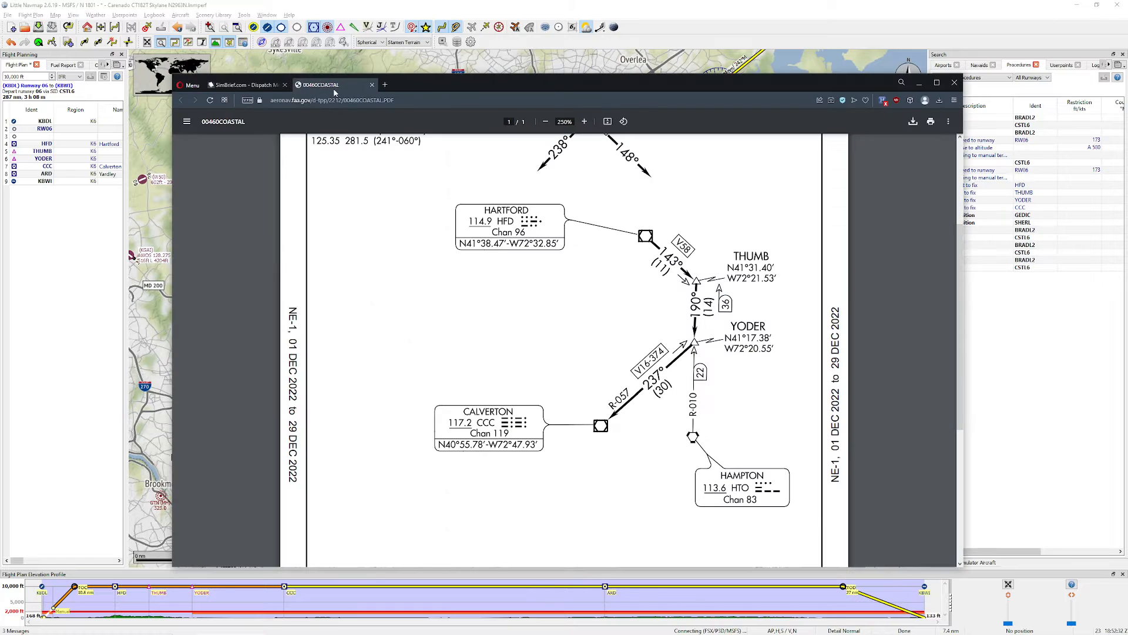
{"action": "key", "text": "ctrl+t"}
{"action": "type", "text": "airnav b"}
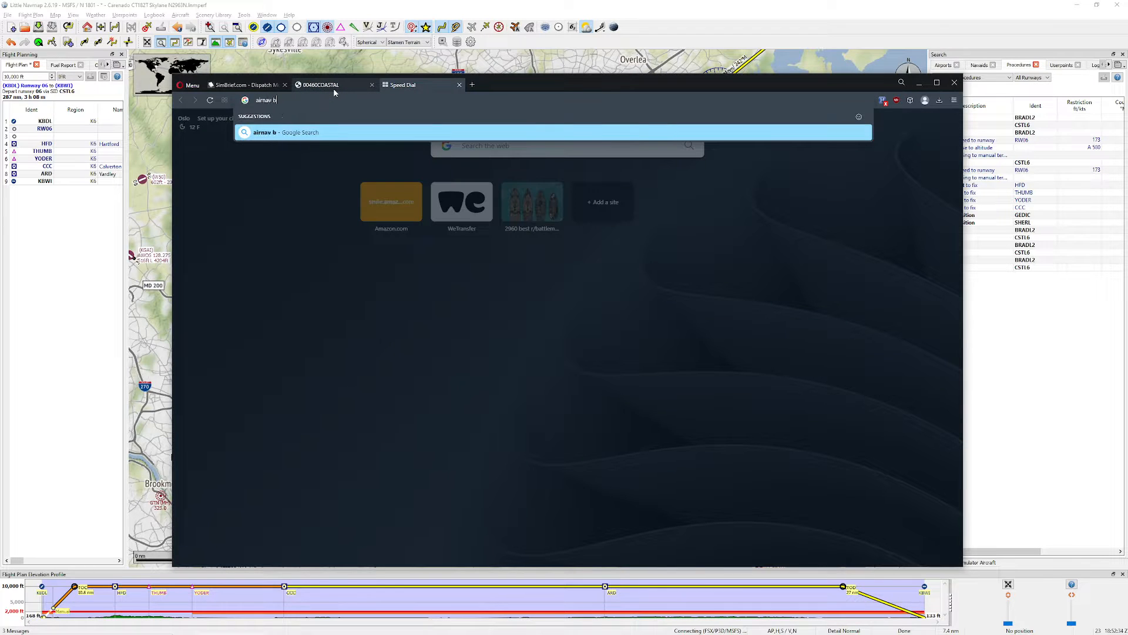
{"action": "key", "text": "BackSpace"}
{"action": "type", "text": "kbwi"}
{"action": "key", "text": "Return"}
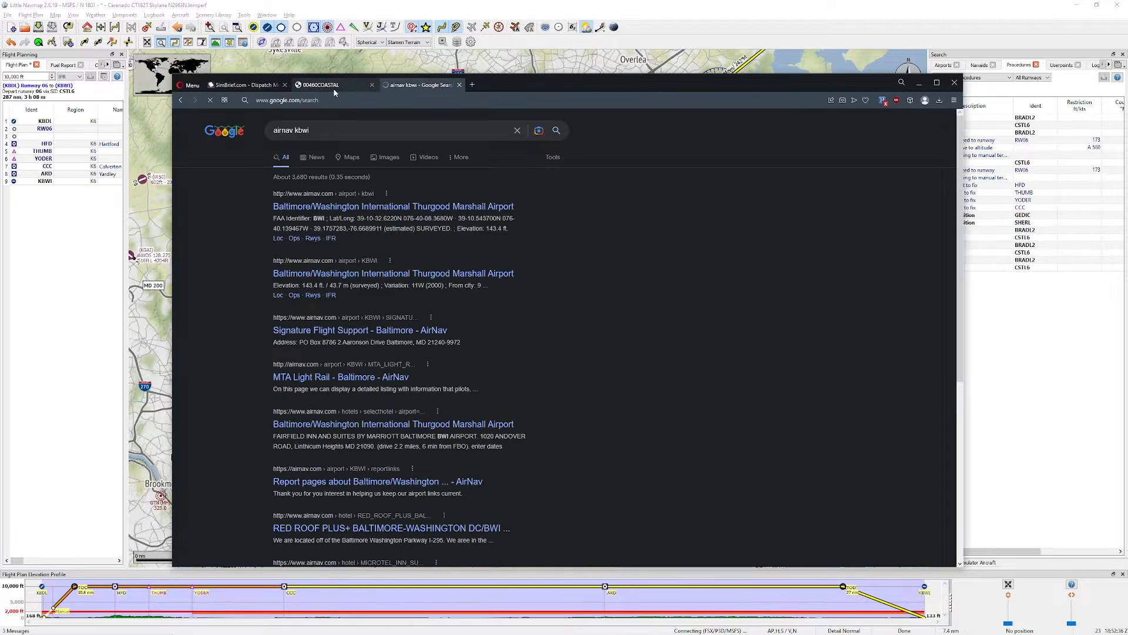
{"action": "left_click", "coordinate": [310, 210]}
Step: Review the standard terminal arrivals and instrument approach procedures listed on the KBWI page
{"action": "scroll", "coordinate": [483, 317], "scroll_direction": "down", "scroll_amount": 10}
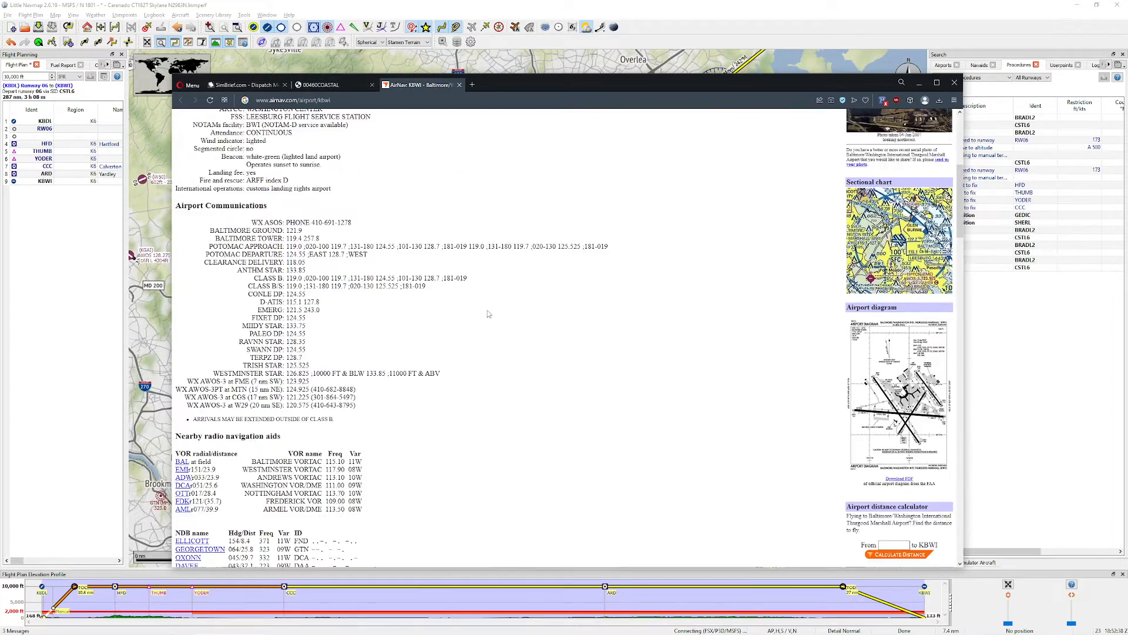
{"action": "scroll", "coordinate": [483, 316], "scroll_direction": "down", "scroll_amount": 20}
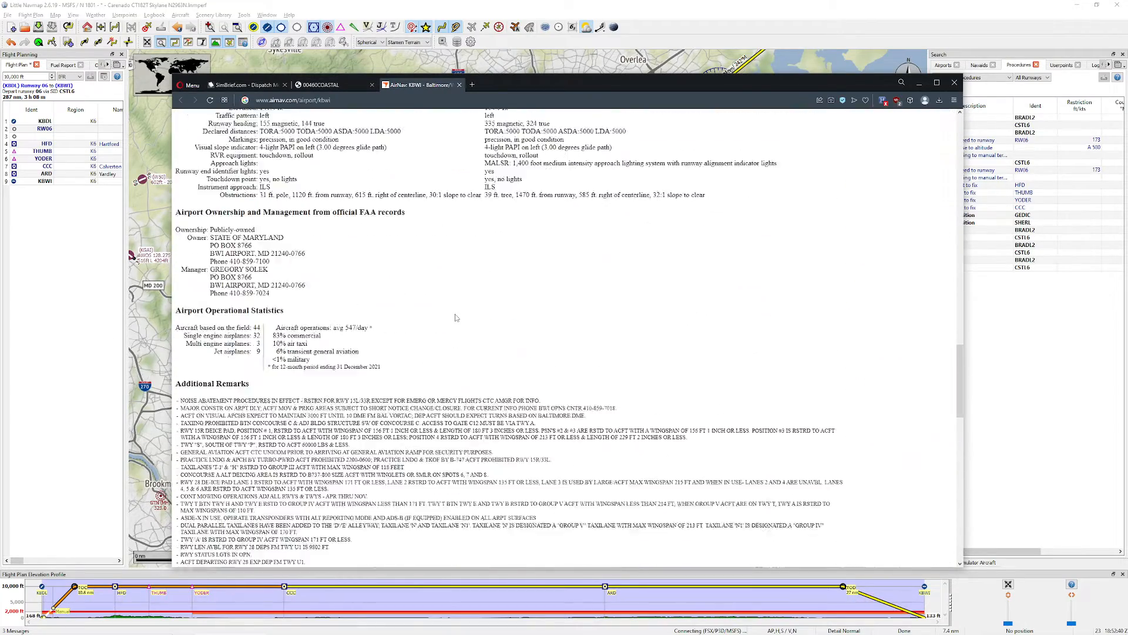
{"action": "scroll", "coordinate": [456, 317], "scroll_direction": "down", "scroll_amount": 5}
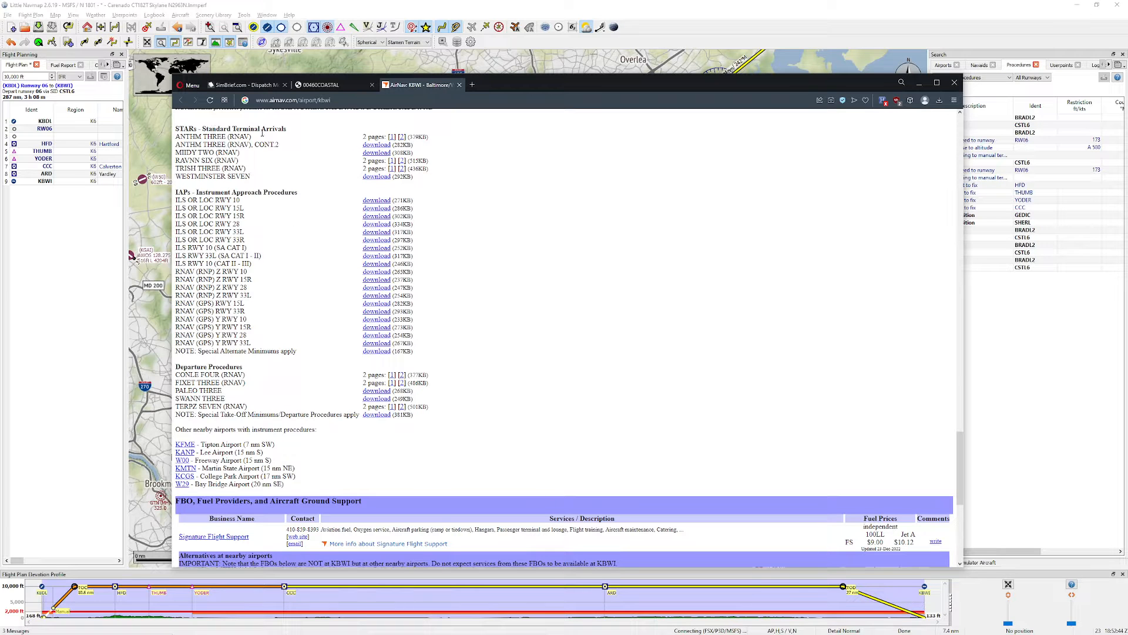
{"action": "scroll", "coordinate": [262, 132], "scroll_direction": "up", "scroll_amount": 2}
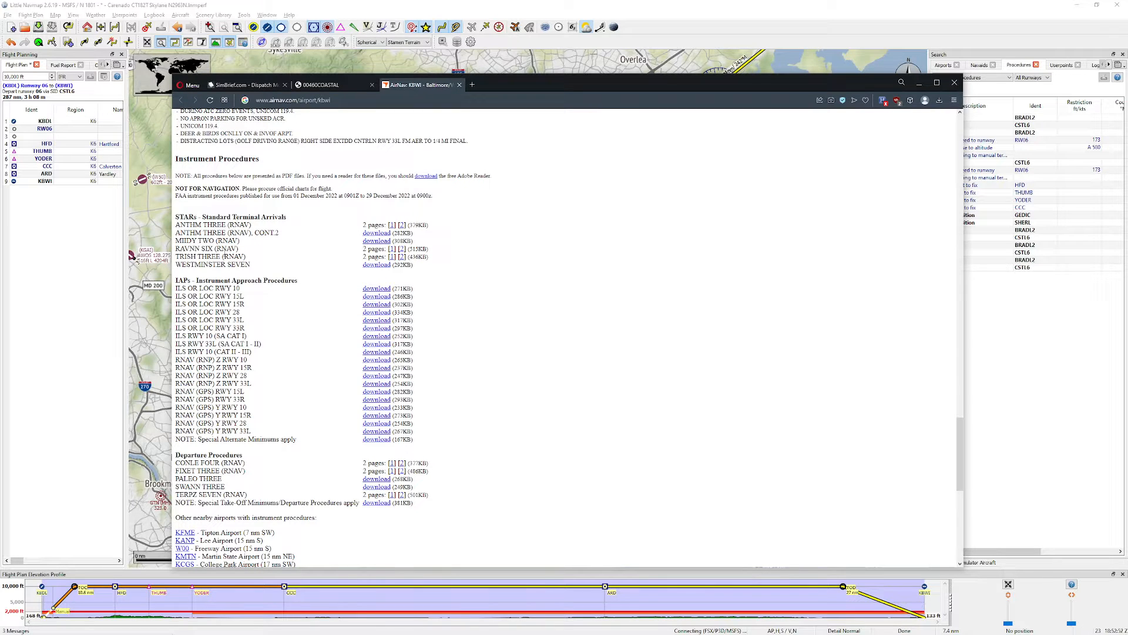
{"action": "scroll", "coordinate": [276, 244], "scroll_direction": "down", "scroll_amount": 1}
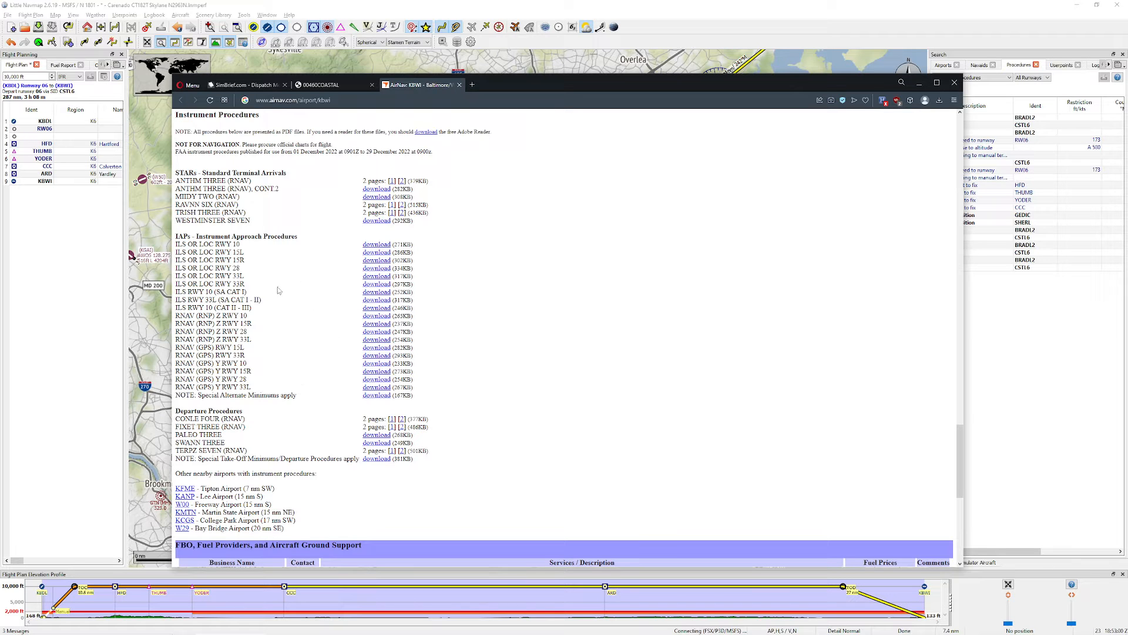
Step: Return to Little Navmap and list the arrival procedures for KBWI
{"action": "left_click", "coordinate": [141, 239]}
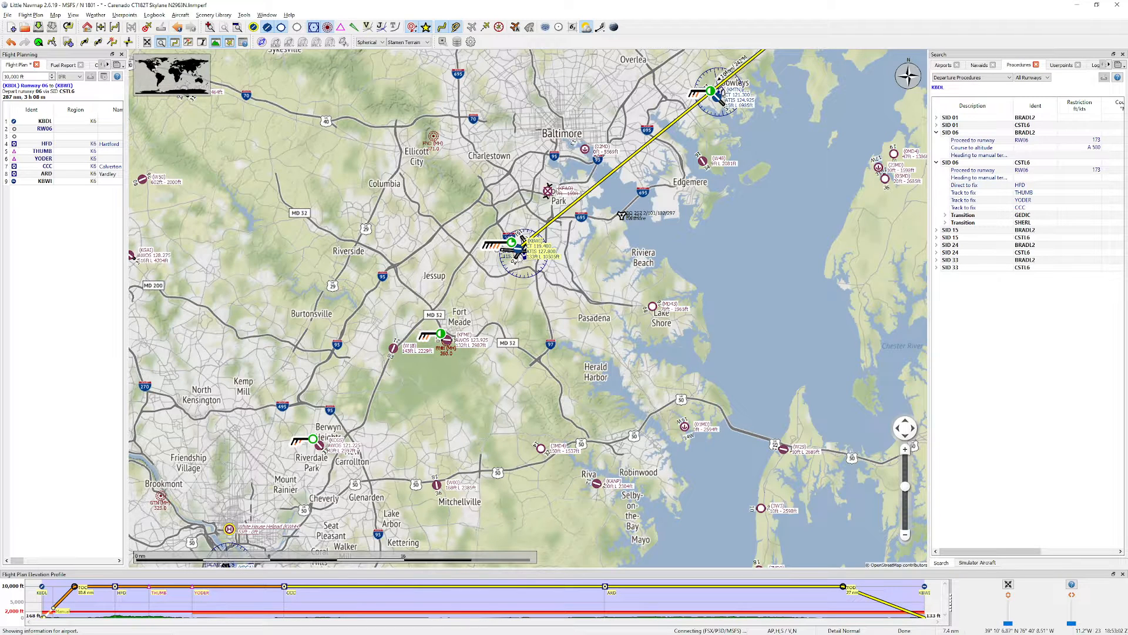
{"action": "right_click", "coordinate": [520, 254]}
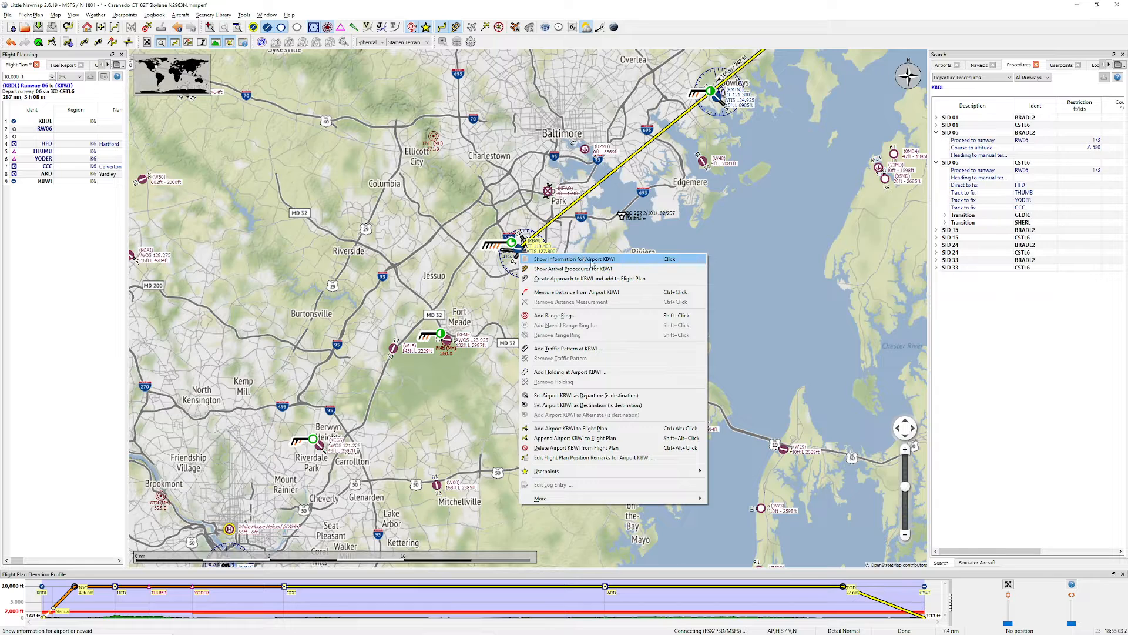
{"action": "left_click", "coordinate": [638, 268]}
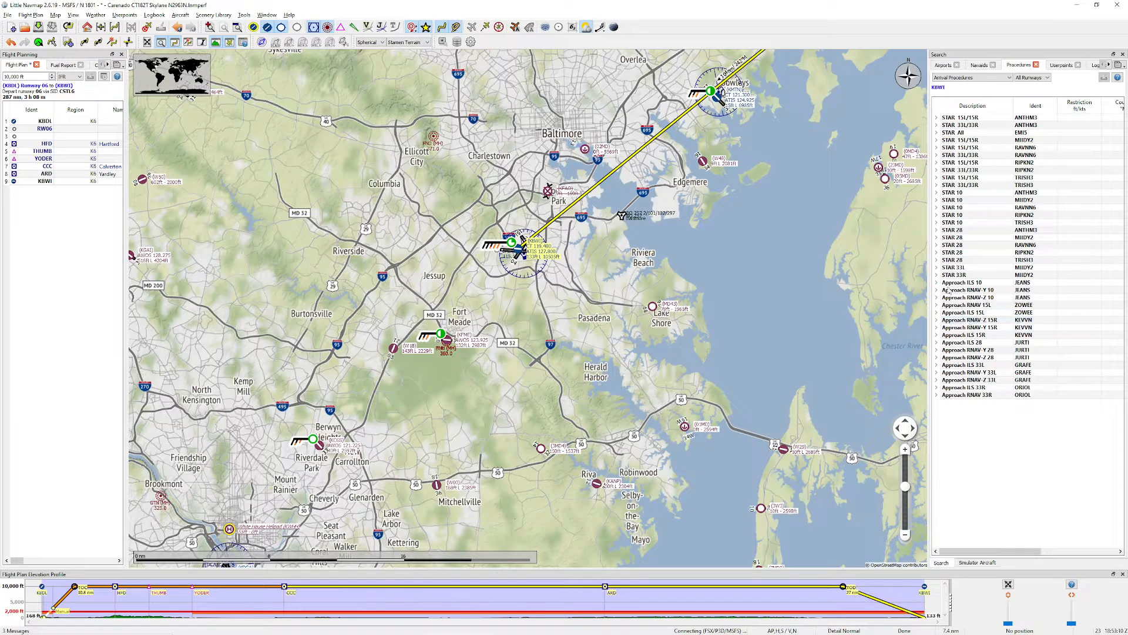
Step: Preview the ILS 28 approach via JURTI at KBWI and insert it into the flight plan
{"action": "left_click_drag", "start_coordinate": [789, 325], "coordinate": [713, 383]}
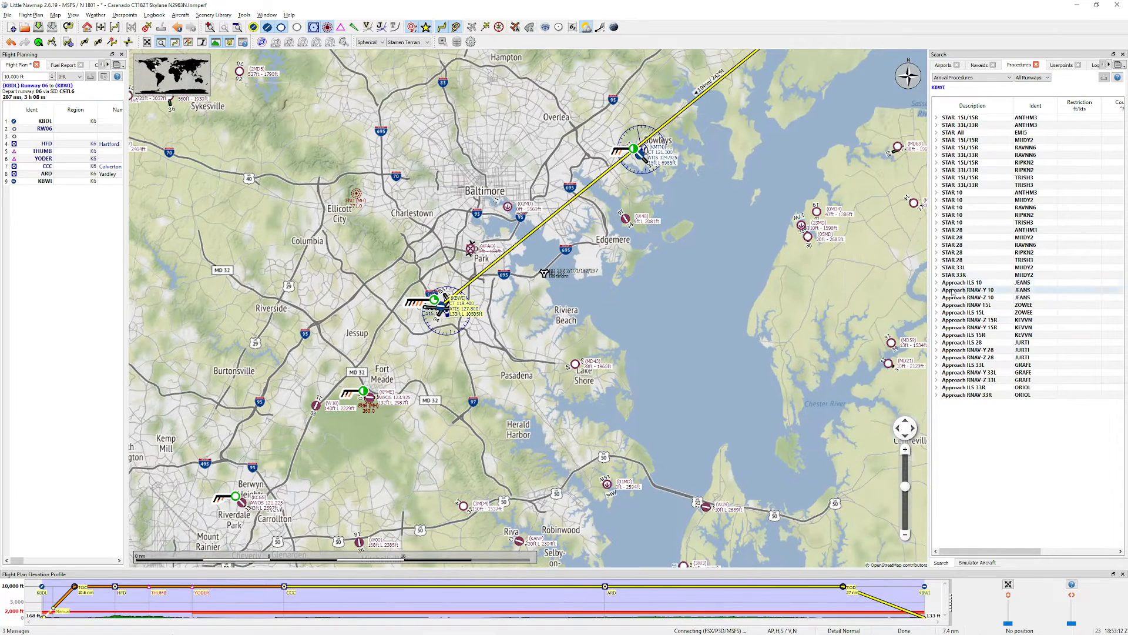
{"action": "scroll", "coordinate": [439, 296], "scroll_direction": "up", "scroll_amount": 3}
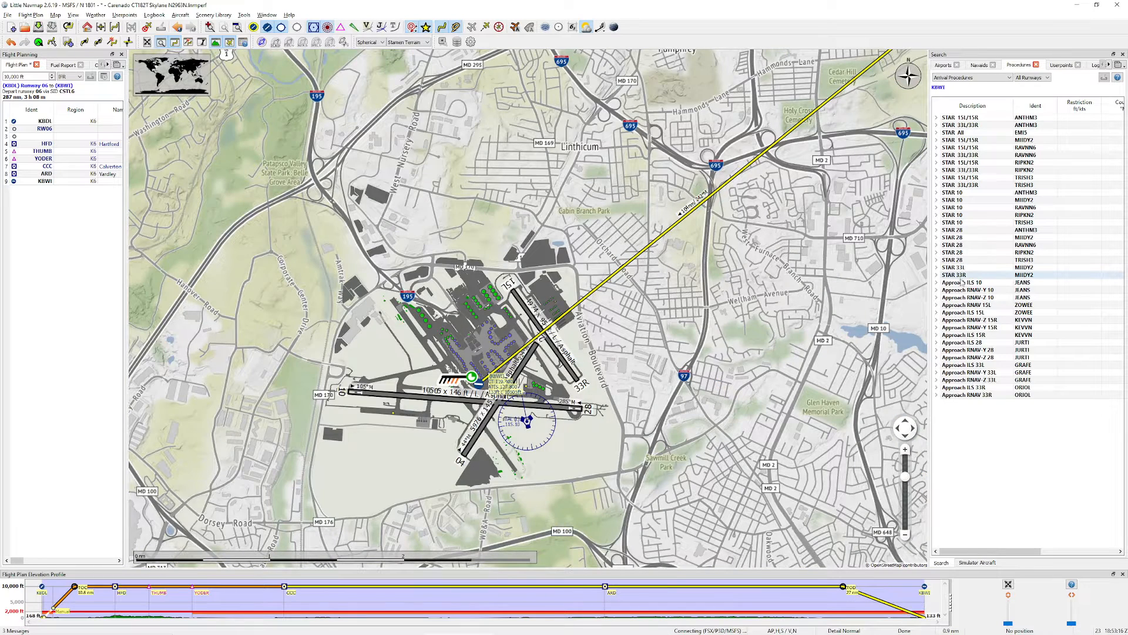
{"action": "left_click", "coordinate": [985, 344]}
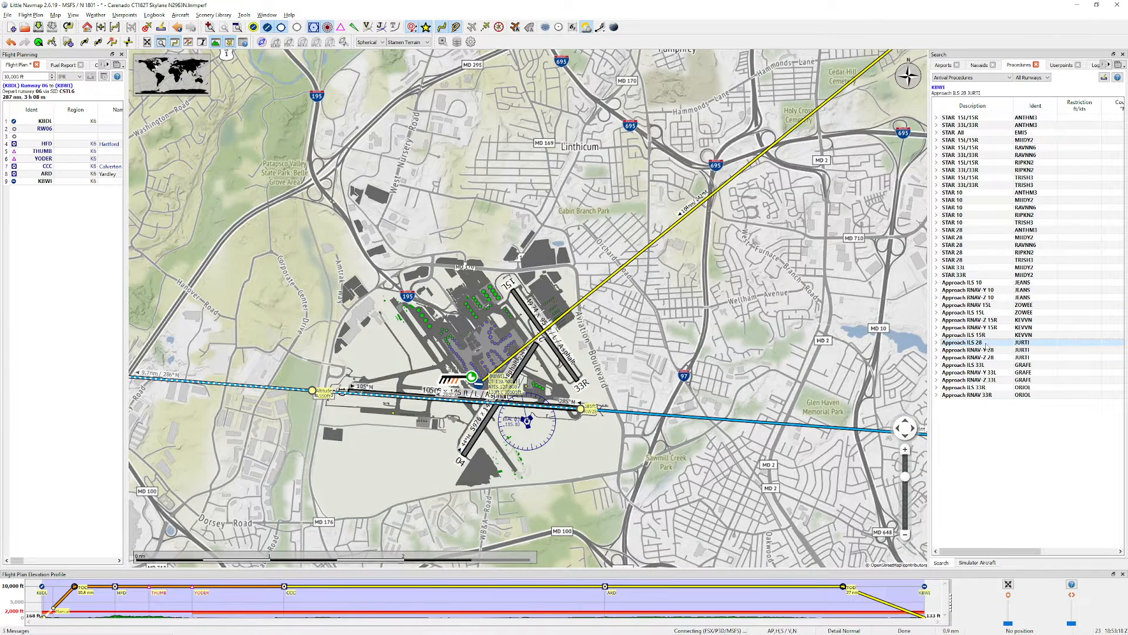
{"action": "scroll", "coordinate": [783, 337], "scroll_direction": "down", "scroll_amount": 3}
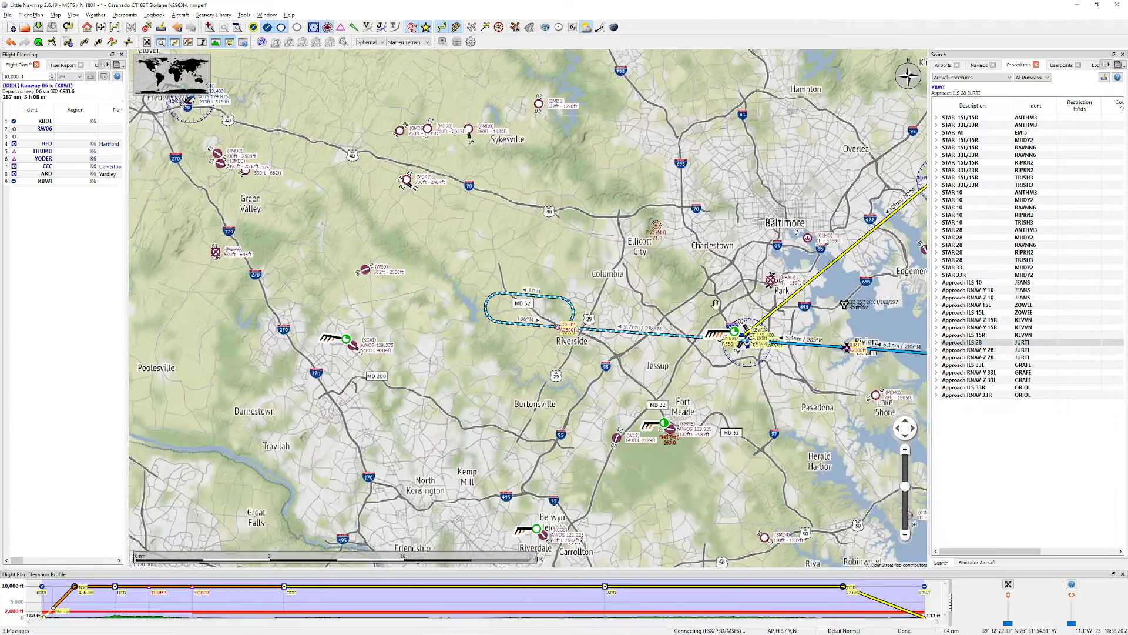
{"action": "left_click_drag", "start_coordinate": [830, 306], "coordinate": [529, 302]}
{"action": "right_click", "coordinate": [978, 342]}
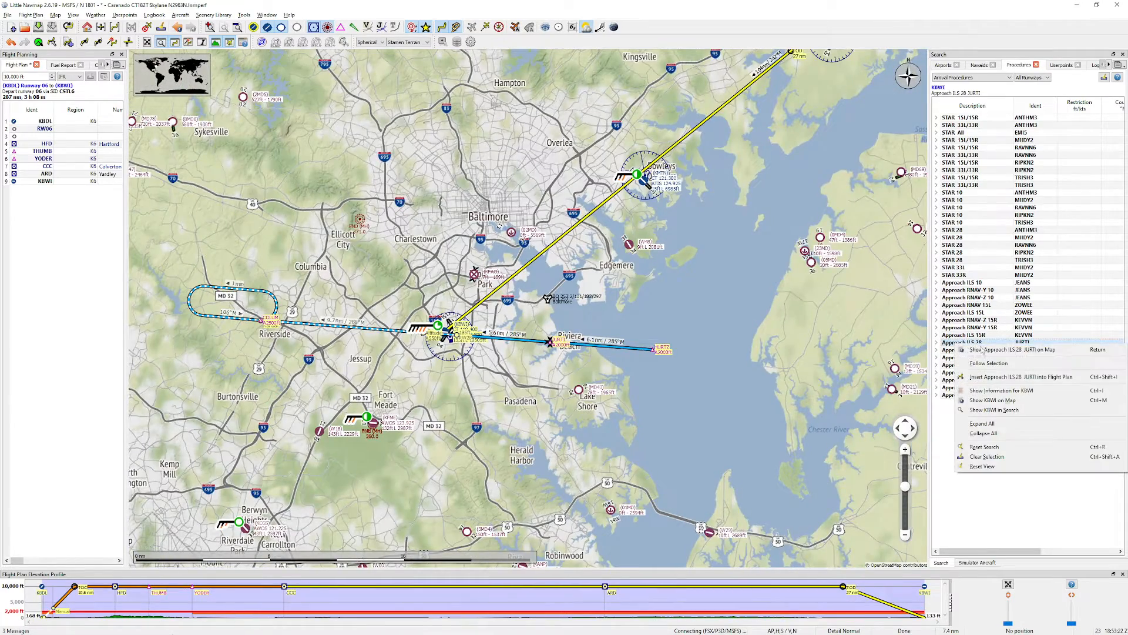
{"action": "left_click", "coordinate": [972, 377]}
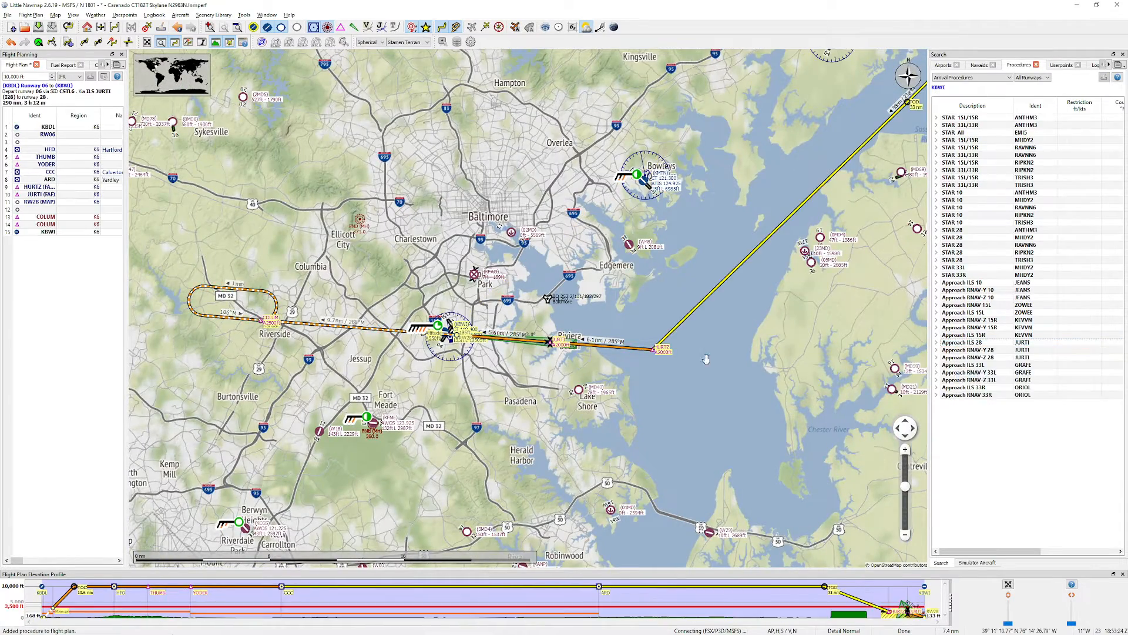
Step: Compare the EMI5 arrival and the runway 28 ANTHM3, MIIDY2, RAVNN6 and RIPKN2 arrivals with the route into KBWI
{"action": "left_click_drag", "start_coordinate": [815, 265], "coordinate": [640, 385]}
{"action": "scroll", "coordinate": [640, 385], "scroll_direction": "down", "scroll_amount": 1}
{"action": "scroll", "coordinate": [669, 364], "scroll_direction": "down", "scroll_amount": 1}
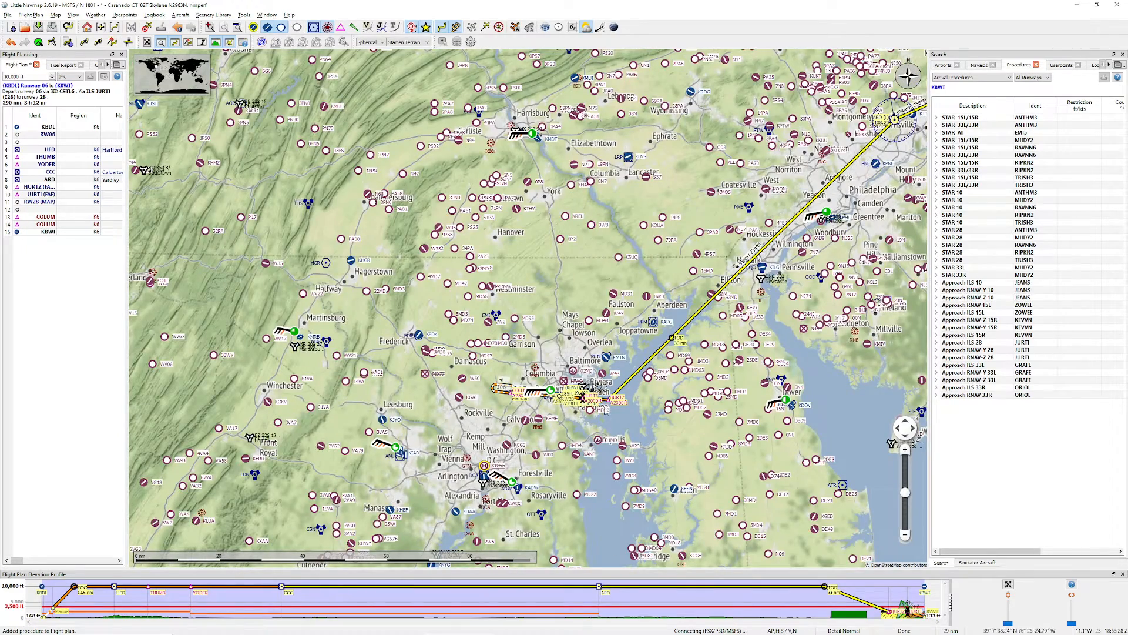
{"action": "scroll", "coordinate": [608, 407], "scroll_direction": "up", "scroll_amount": 2}
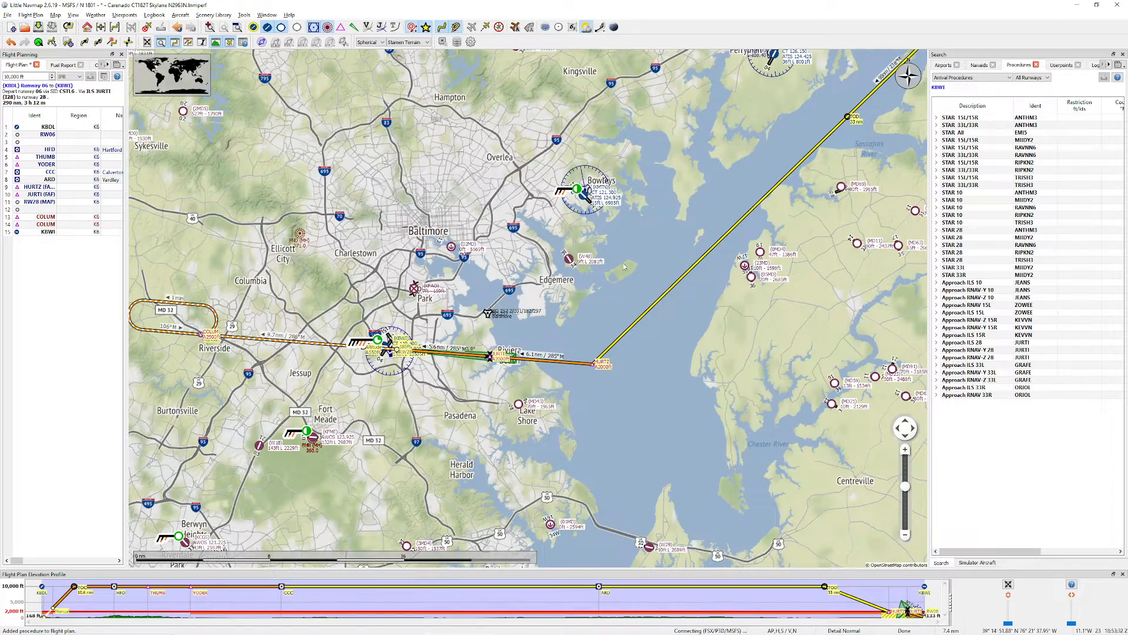
{"action": "scroll", "coordinate": [587, 271], "scroll_direction": "down", "scroll_amount": 2}
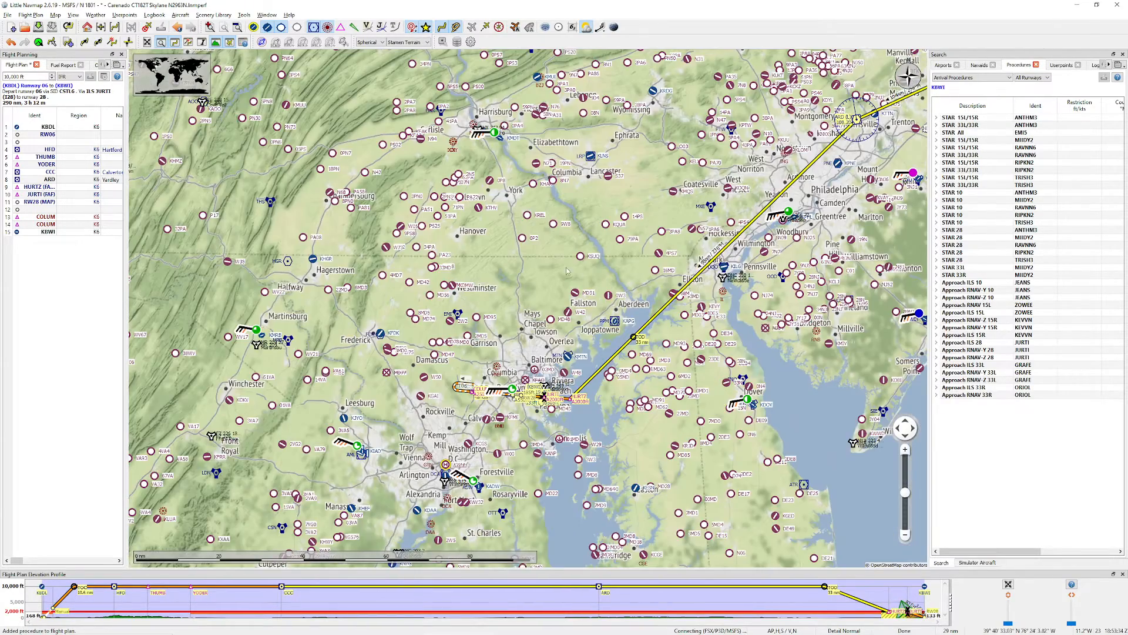
{"action": "left_click_drag", "start_coordinate": [498, 351], "coordinate": [531, 319]}
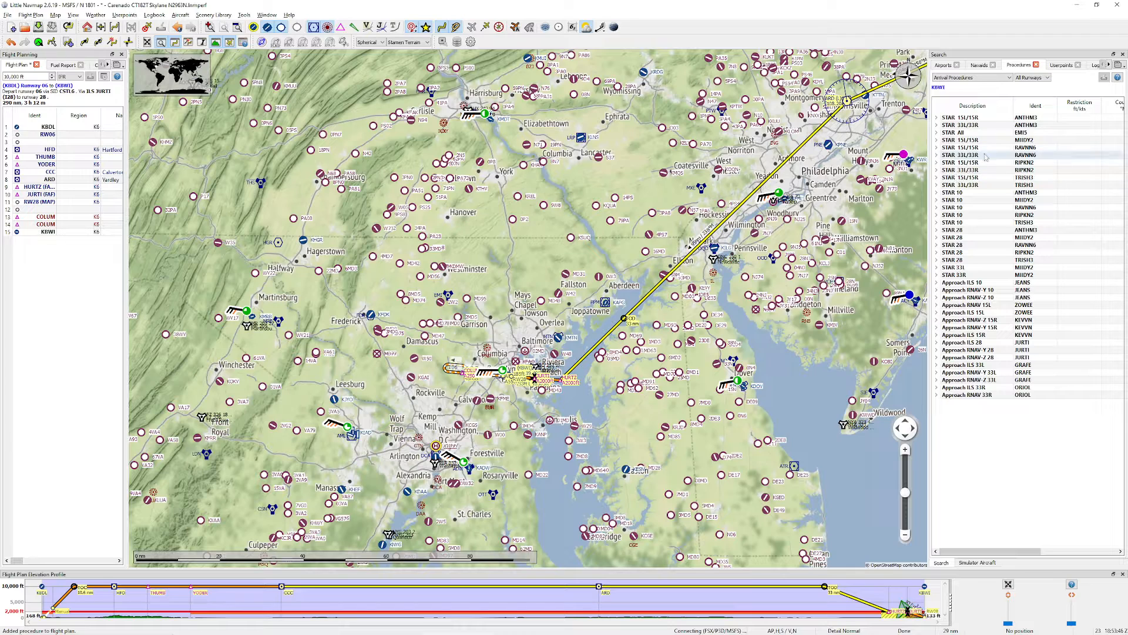
{"action": "left_click", "coordinate": [961, 132]}
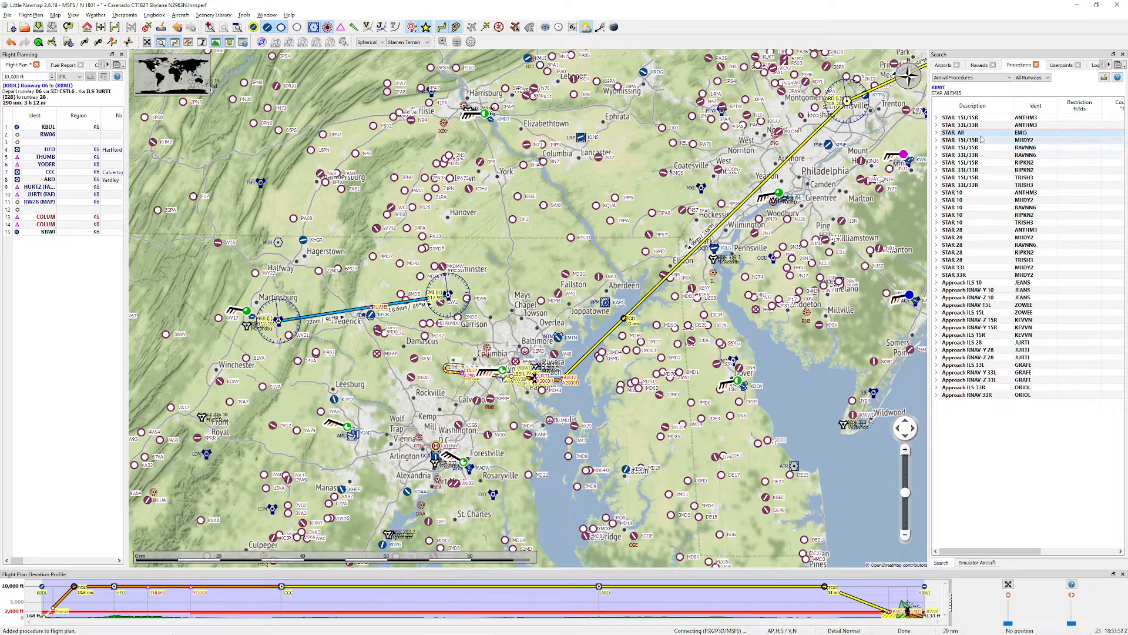
{"action": "left_click", "coordinate": [964, 231]}
{"action": "left_click", "coordinate": [963, 238]}
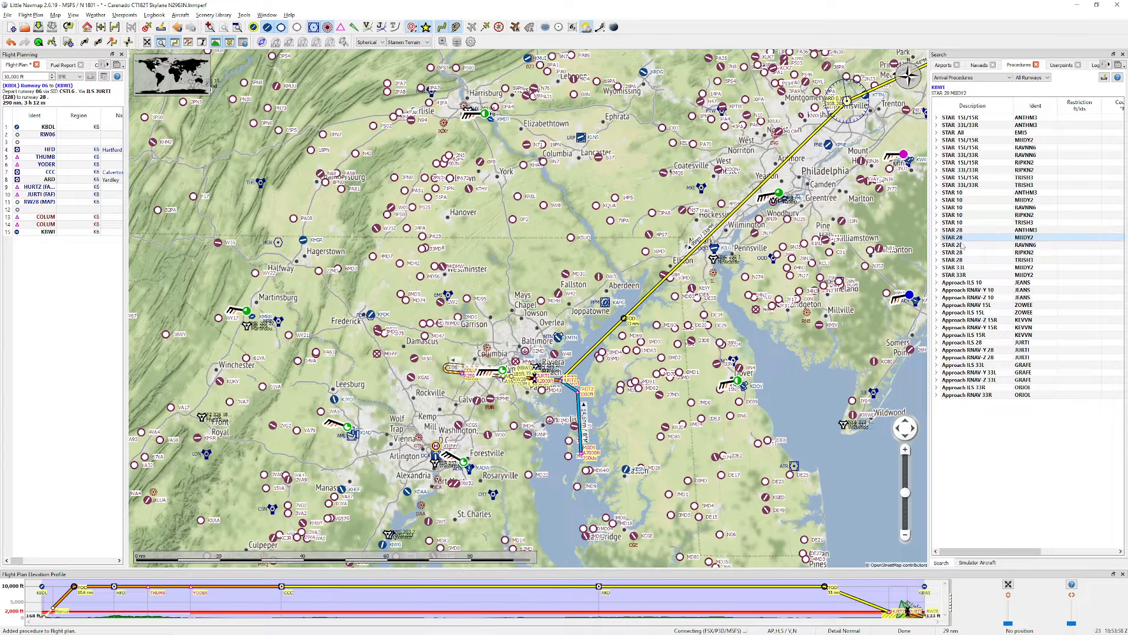
{"action": "left_click", "coordinate": [963, 246]}
{"action": "left_click", "coordinate": [962, 252]}
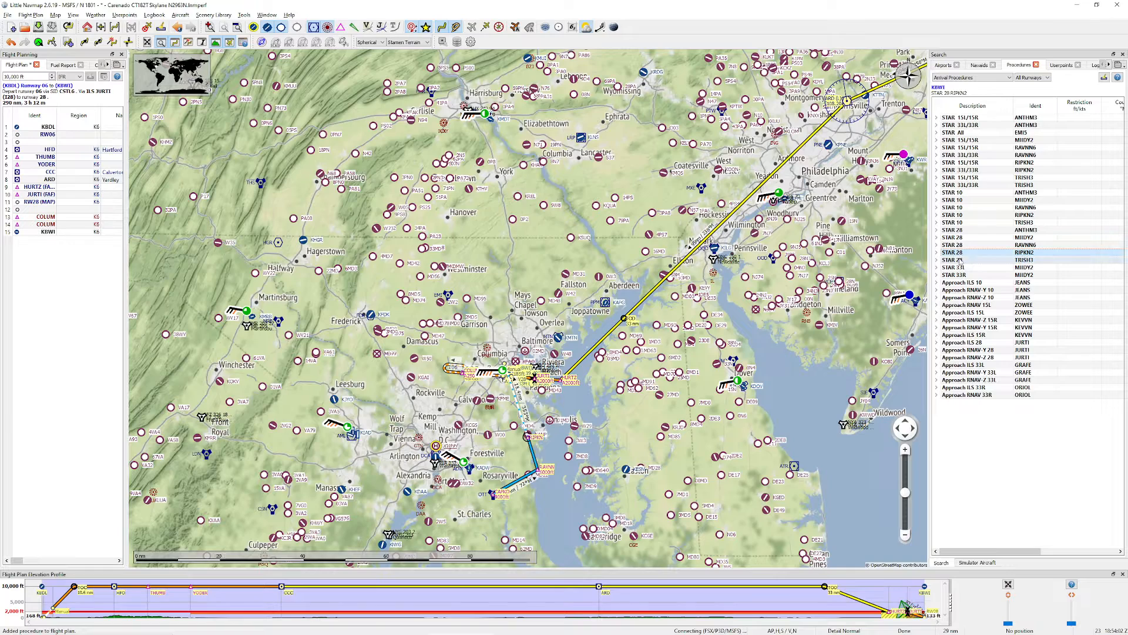
Step: Preview the runway 28 TRISH3 arrival and insert it into the flight plan
{"action": "left_click", "coordinate": [962, 260]}
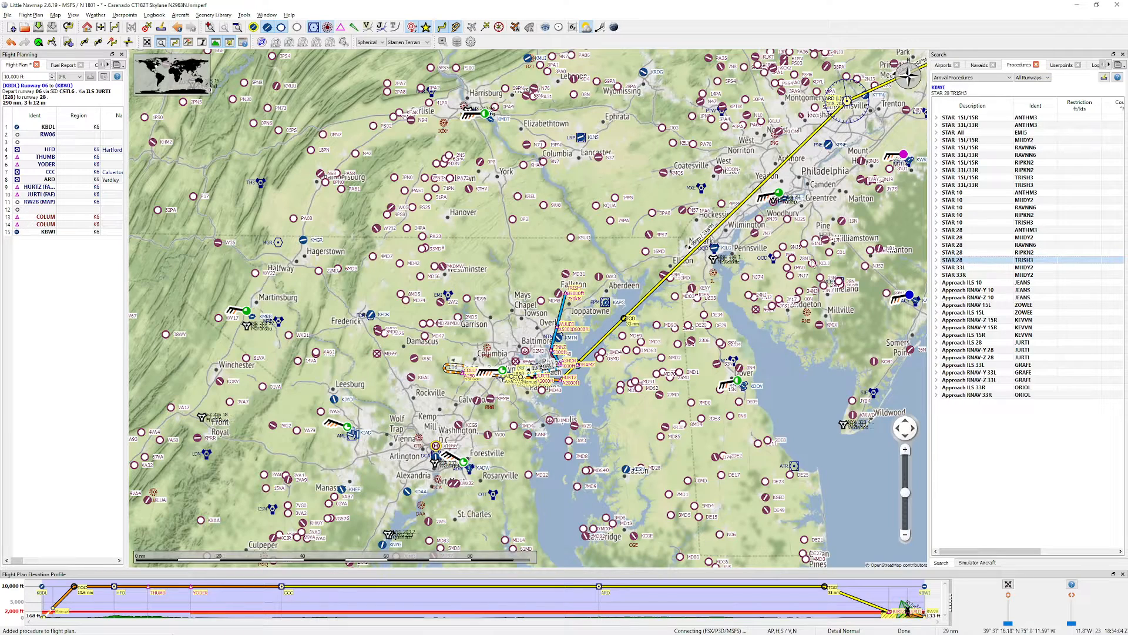
{"action": "scroll", "coordinate": [568, 297], "scroll_direction": "up", "scroll_amount": 2}
{"action": "scroll", "coordinate": [569, 295], "scroll_direction": "up", "scroll_amount": 2}
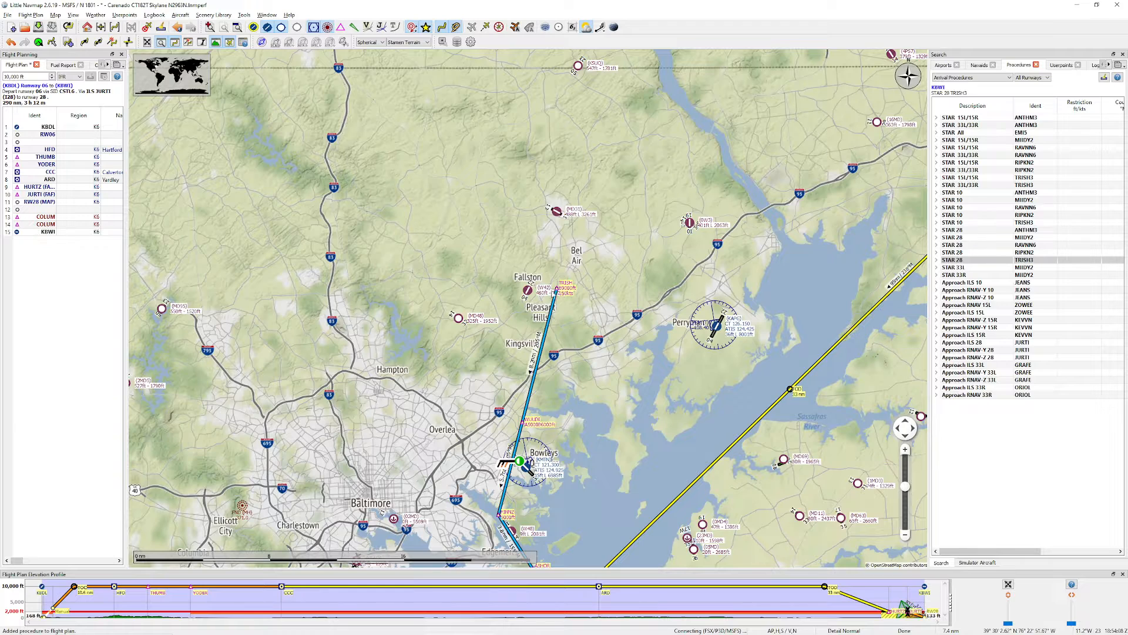
{"action": "scroll", "coordinate": [556, 293], "scroll_direction": "down", "scroll_amount": 2}
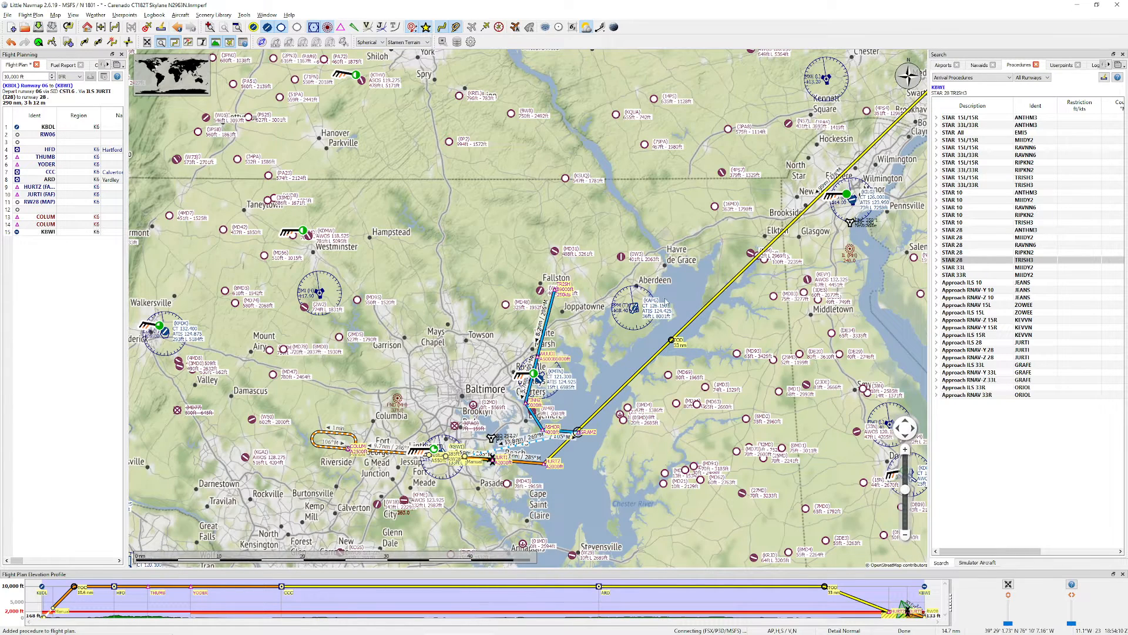
{"action": "right_click", "coordinate": [964, 260]}
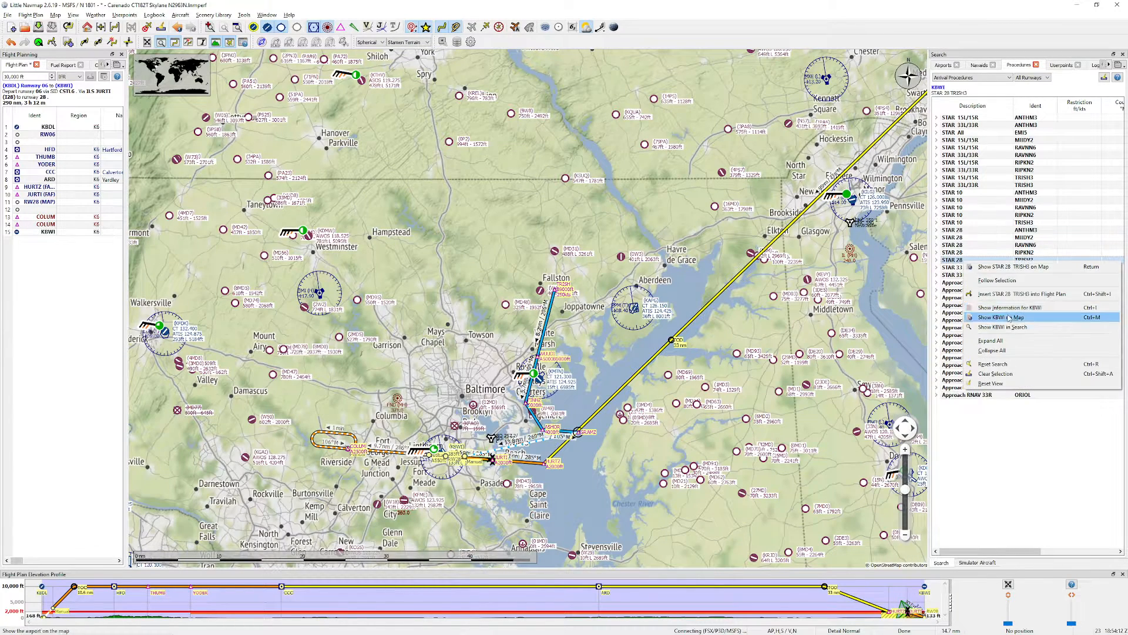
{"action": "left_click", "coordinate": [1002, 294]}
Step: Follow the flight plan route on the map from KBDL through CCC and ARD to the TRISH3 arrival
{"action": "left_click_drag", "start_coordinate": [789, 284], "coordinate": [717, 358]}
{"action": "scroll", "coordinate": [779, 297], "scroll_direction": "down", "scroll_amount": 1}
{"action": "left_click_drag", "start_coordinate": [840, 235], "coordinate": [479, 378]}
{"action": "left_click_drag", "start_coordinate": [734, 65], "coordinate": [656, 211]}
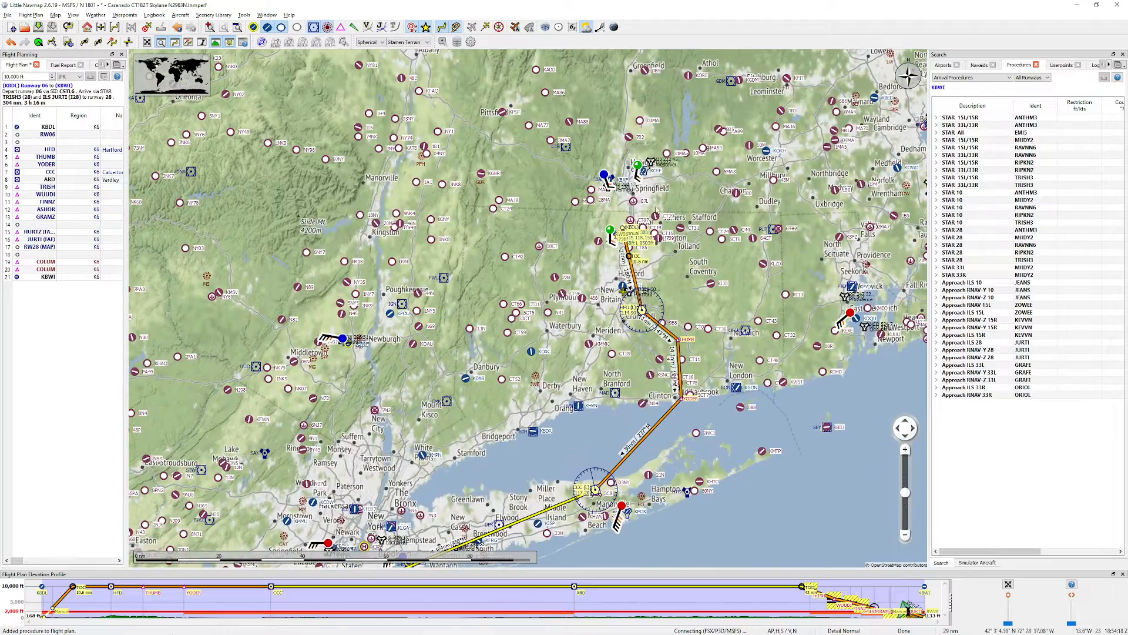
{"action": "left_click_drag", "start_coordinate": [565, 526], "coordinate": [692, 260]}
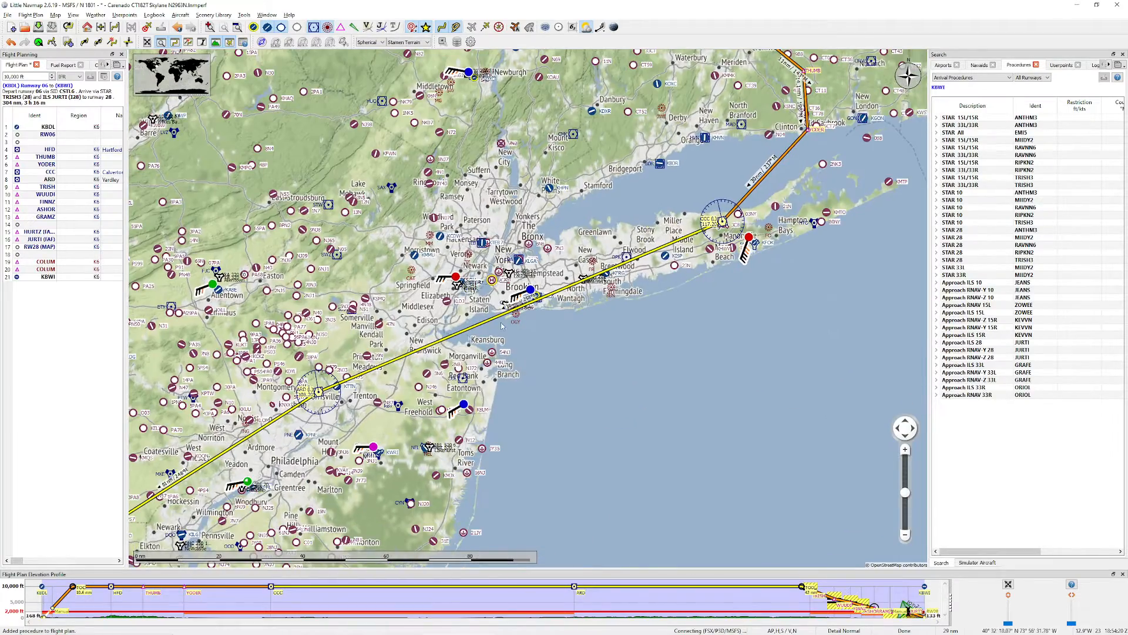
{"action": "left_click_drag", "start_coordinate": [510, 326], "coordinate": [772, 163]}
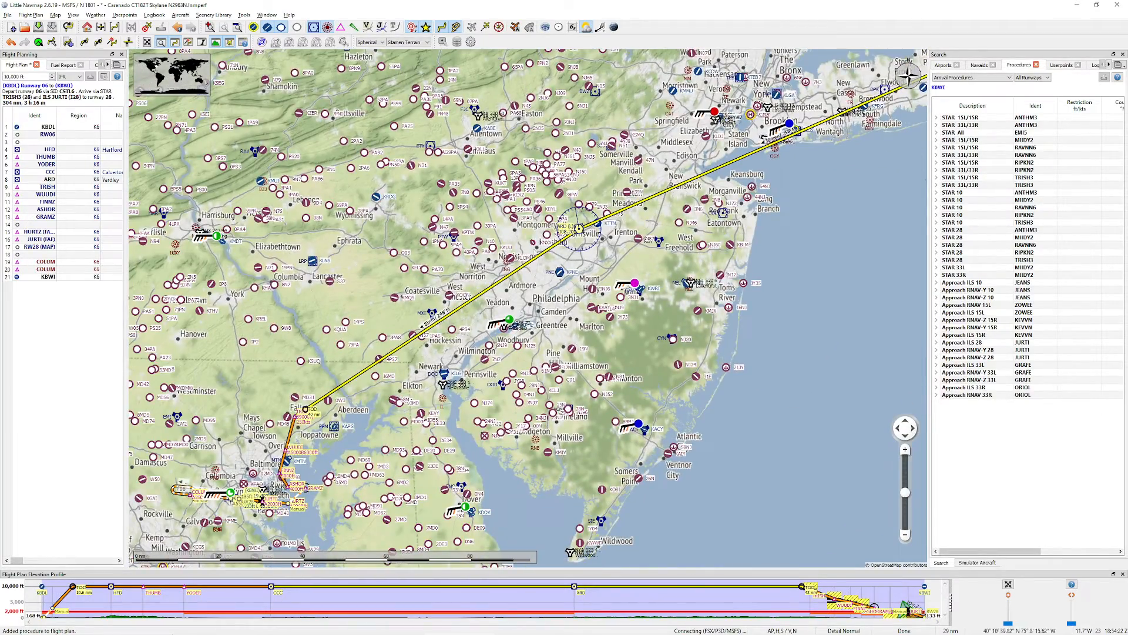
{"action": "left_click_drag", "start_coordinate": [294, 419], "coordinate": [548, 208]}
Step: Examine the connection from the TRISH3 arrival to the ILS 28 approach at KBWI, and view the whole route
{"action": "scroll", "coordinate": [547, 209], "scroll_direction": "up", "scroll_amount": 1}
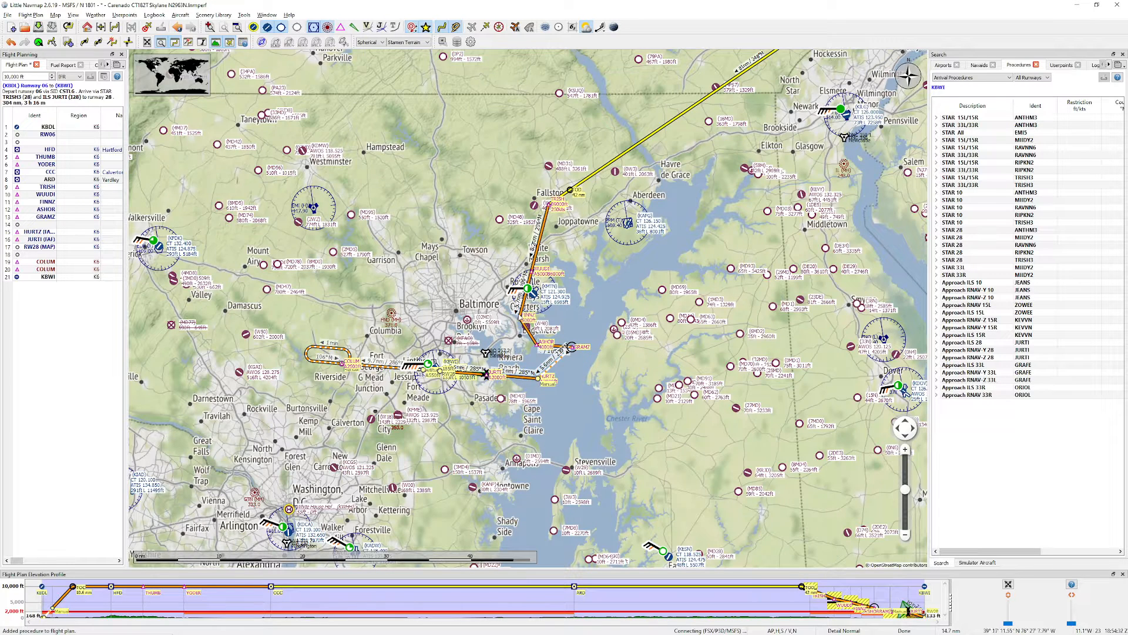
{"action": "scroll", "coordinate": [553, 364], "scroll_direction": "up", "scroll_amount": 5}
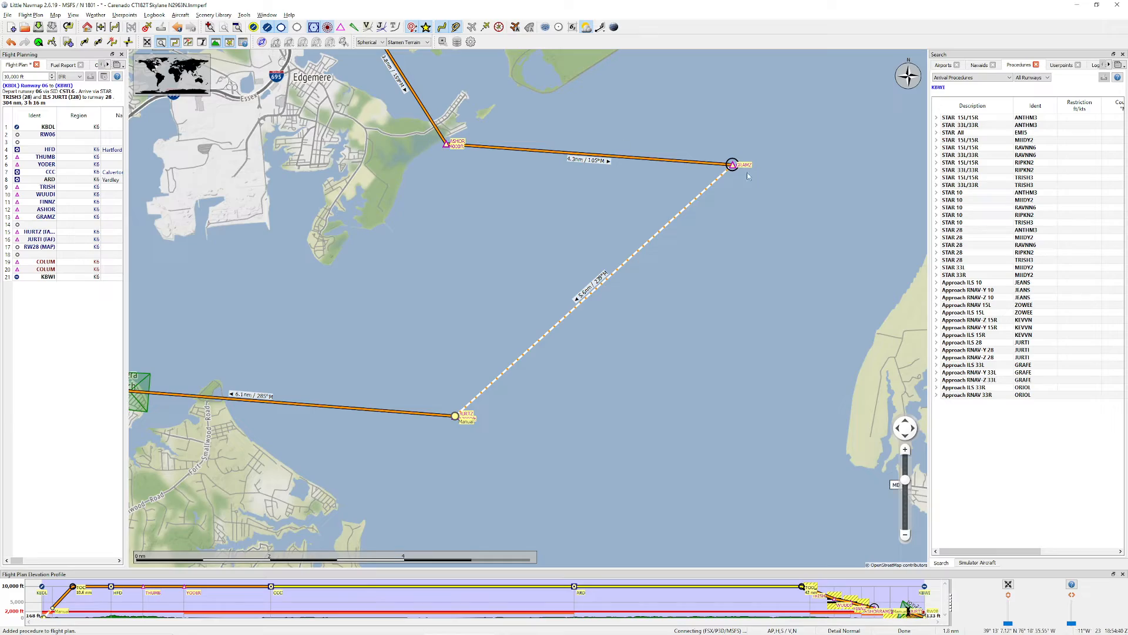
{"action": "left_click_drag", "start_coordinate": [471, 440], "coordinate": [925, 254]}
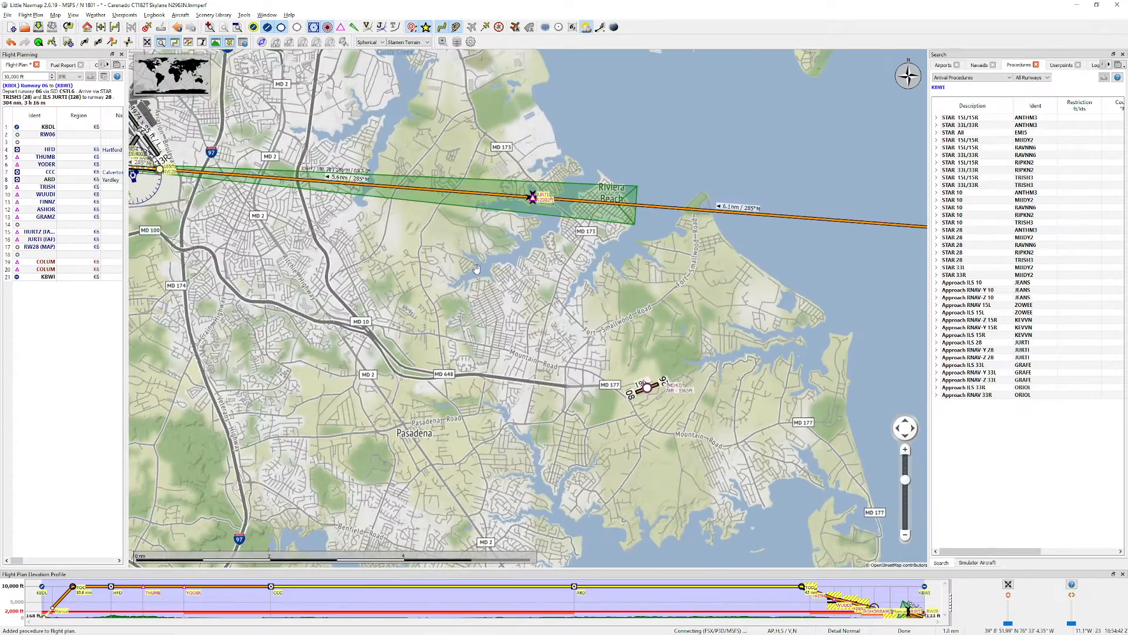
{"action": "left_click_drag", "start_coordinate": [291, 232], "coordinate": [613, 298]}
{"action": "scroll", "coordinate": [573, 226], "scroll_direction": "down", "scroll_amount": 10}
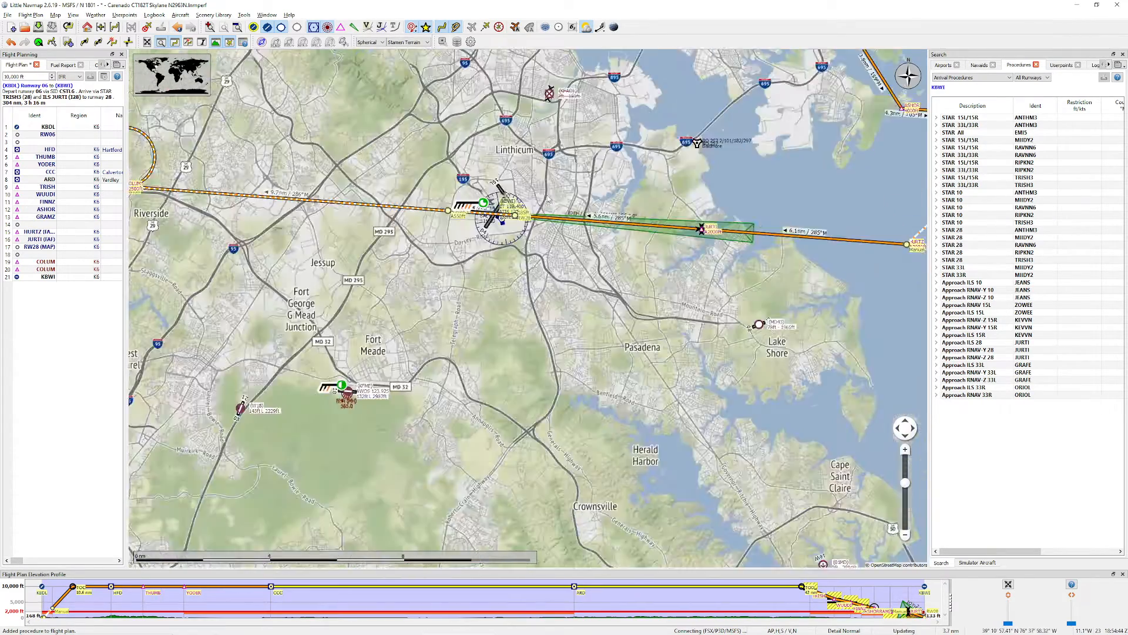
{"action": "scroll", "coordinate": [779, 215], "scroll_direction": "down", "scroll_amount": 8}
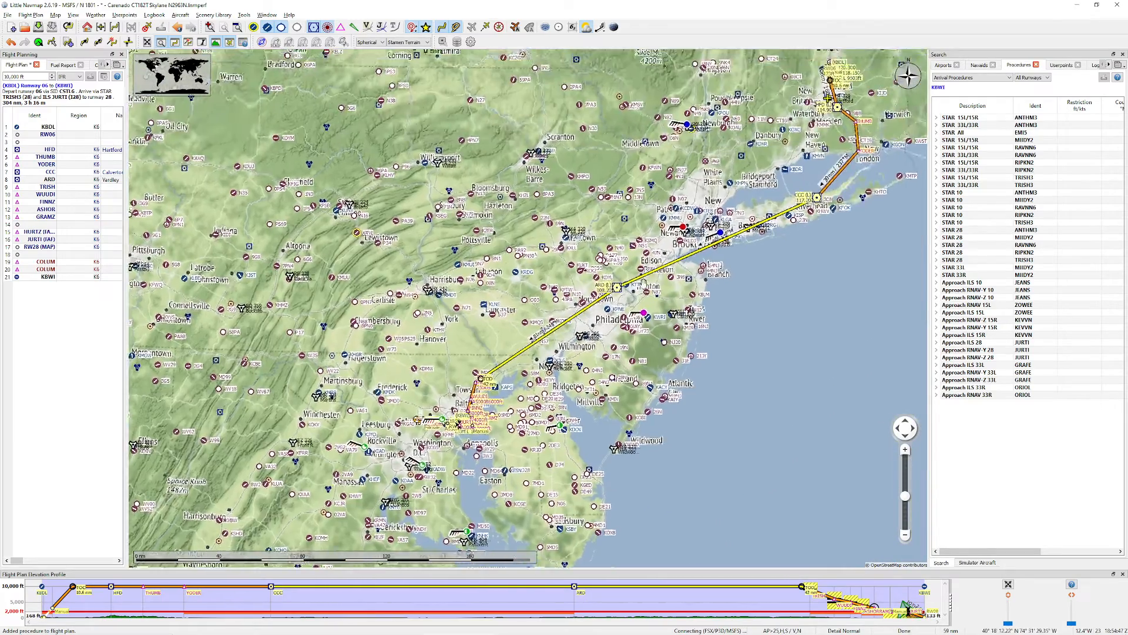
{"action": "left_click_drag", "start_coordinate": [643, 284], "coordinate": [519, 336]}
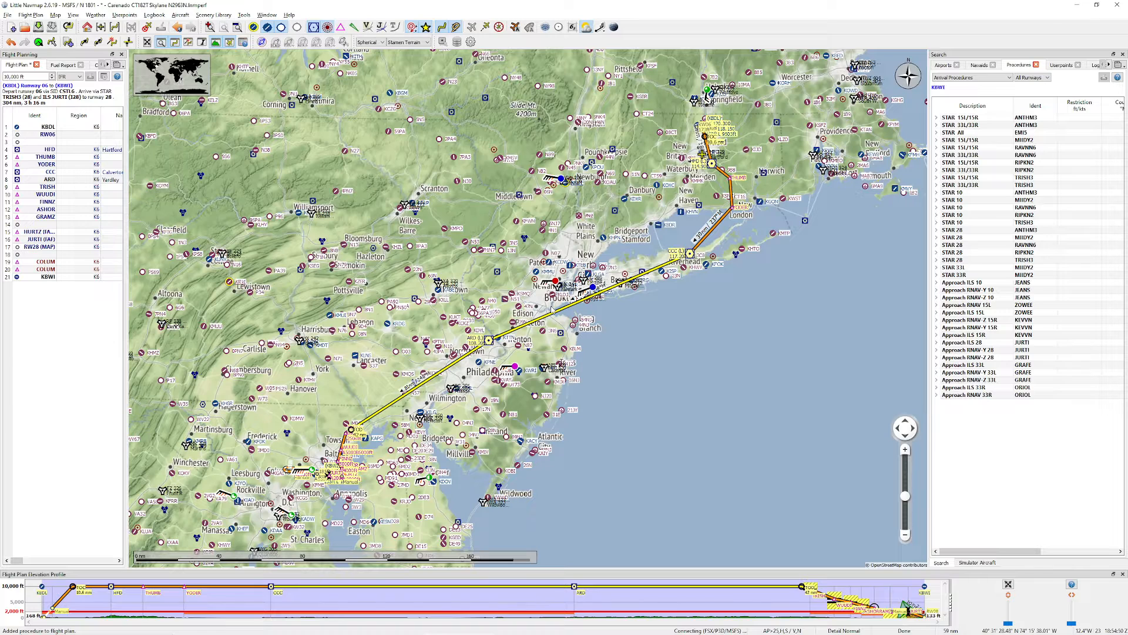
Step: Switch to the browser, view the SWANN THREE departure chart from the AirNav KBWI page, and close it
{"action": "key", "text": "alt+Tab"}
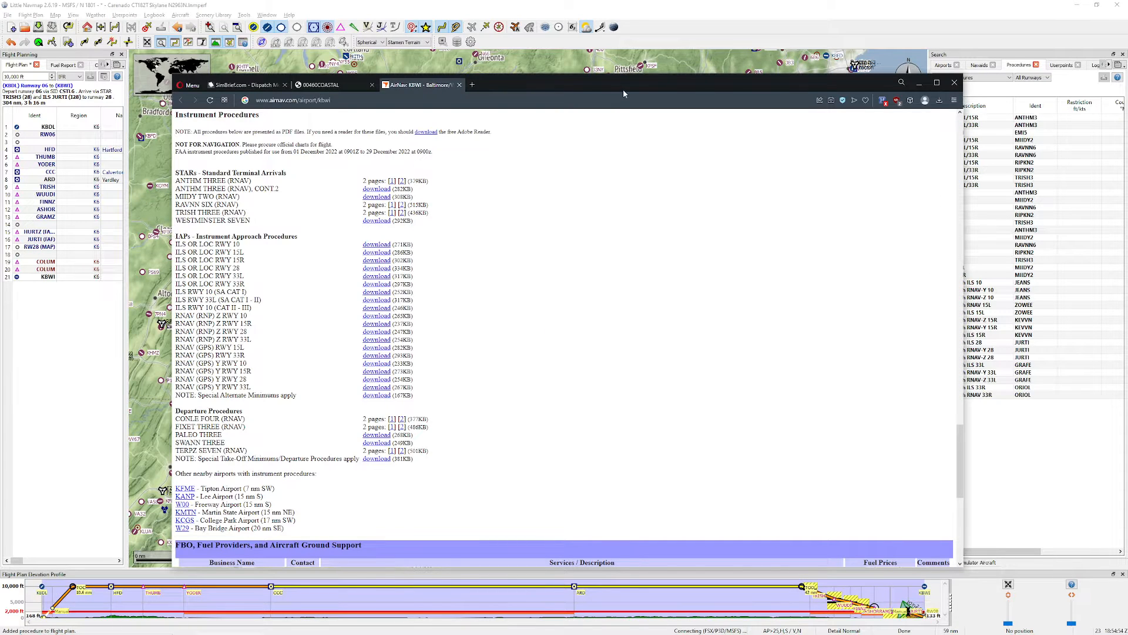
{"action": "left_click", "coordinate": [391, 451]}
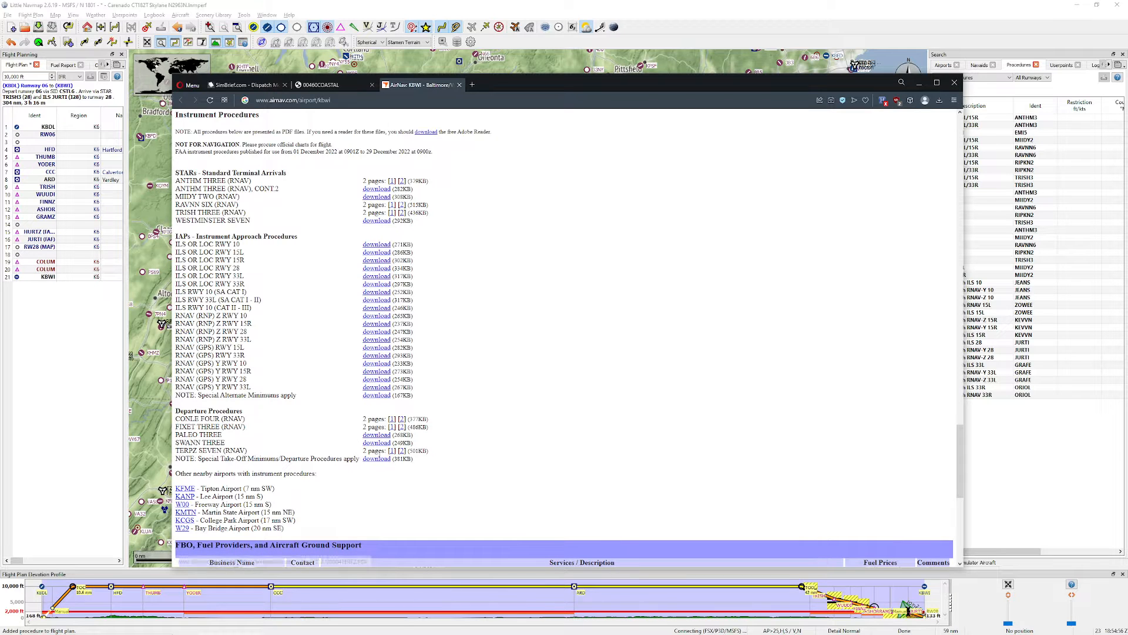
{"action": "left_click", "coordinate": [377, 443]}
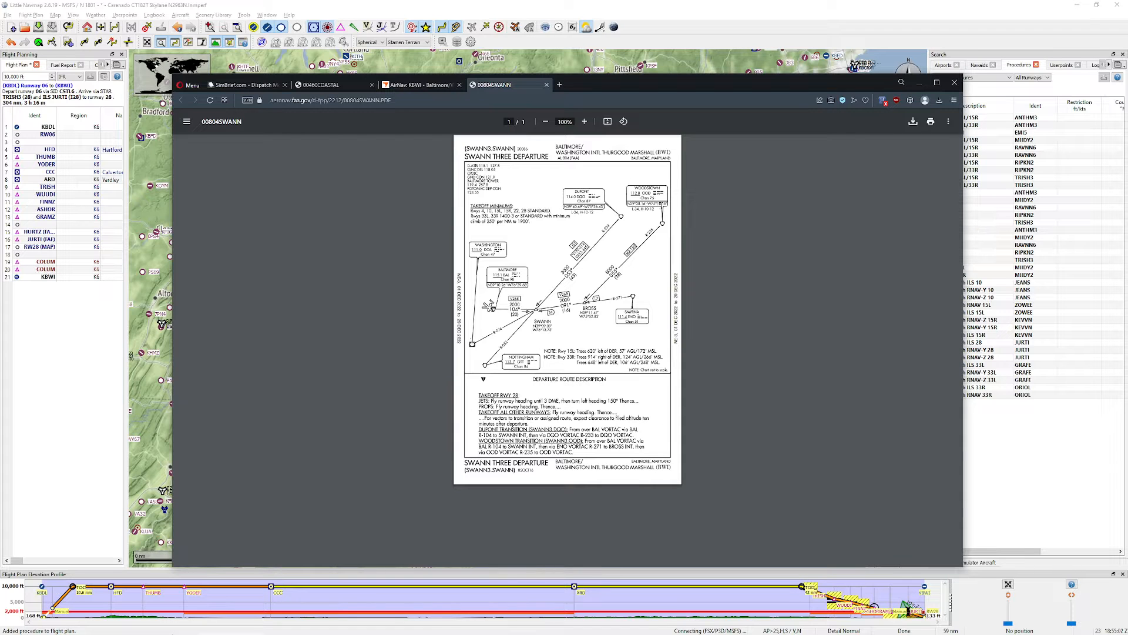
{"action": "left_click", "coordinate": [546, 85]}
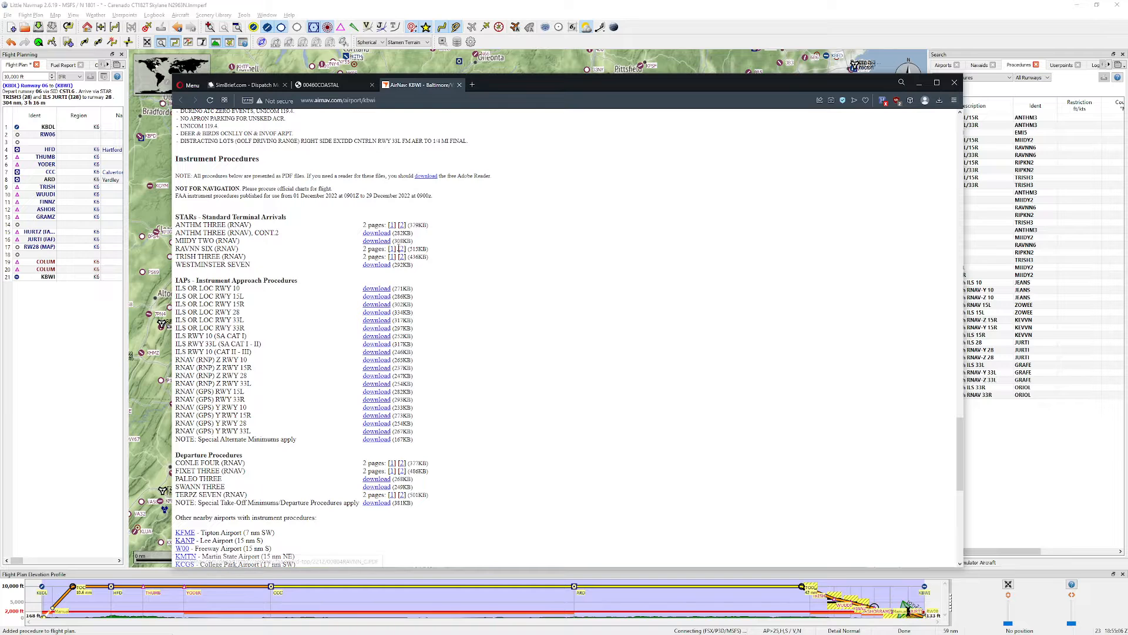
Step: Open the first page of the RAVNN SIX arrival chart and enlarge it to 150%
{"action": "left_click", "coordinate": [391, 249]}
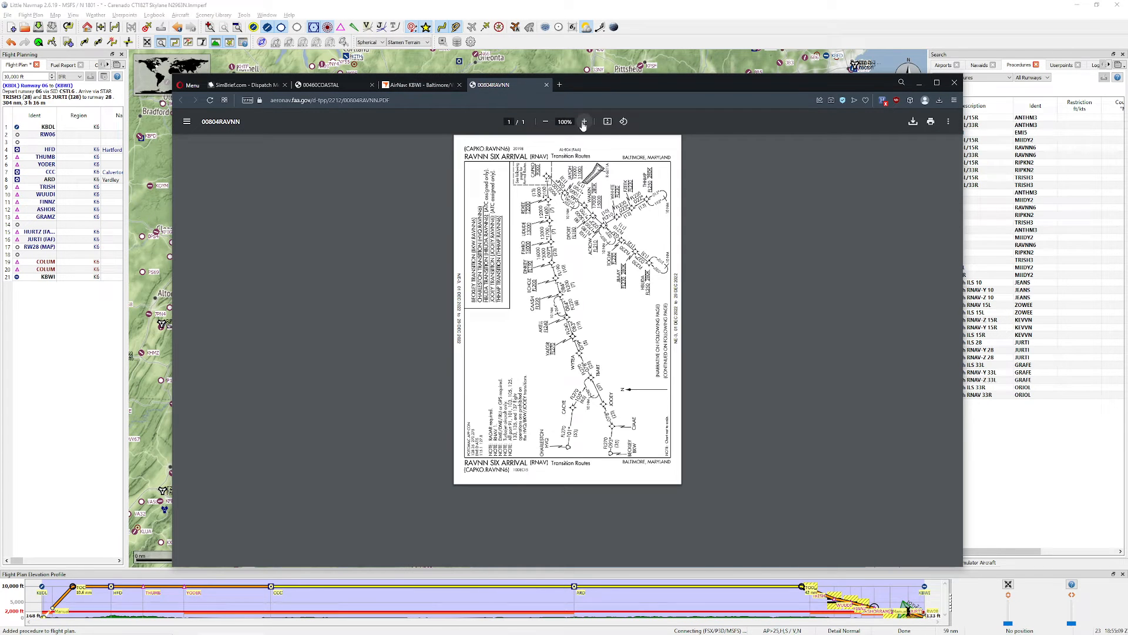
{"action": "left_click", "coordinate": [583, 122]}
Step: Enlarge the RAVNN SIX arrival chart to 200% and examine its transition routes
{"action": "left_click", "coordinate": [584, 123]}
{"action": "left_click", "coordinate": [583, 123]}
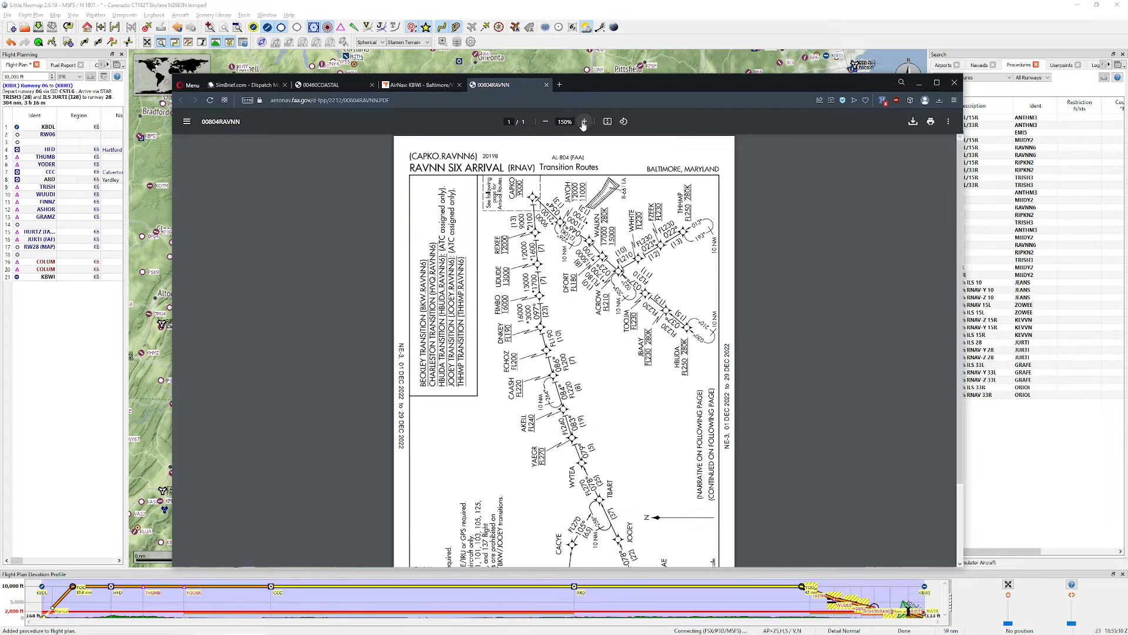
{"action": "left_click", "coordinate": [584, 122]}
{"action": "left_click", "coordinate": [584, 122]}
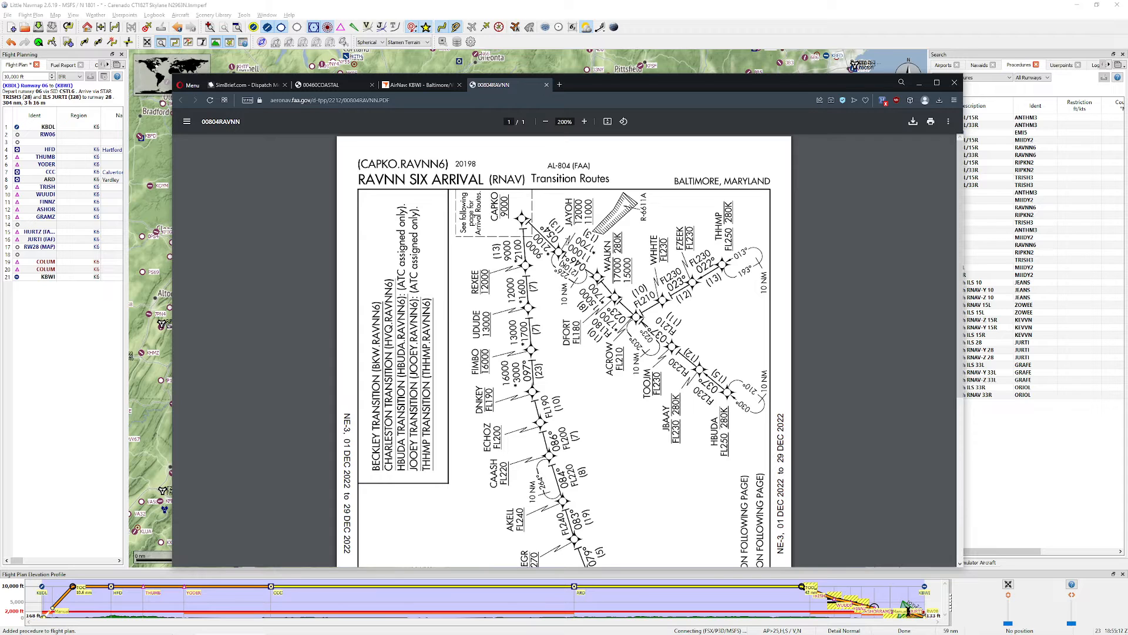
{"action": "scroll", "coordinate": [564, 353], "scroll_direction": "down", "scroll_amount": 4}
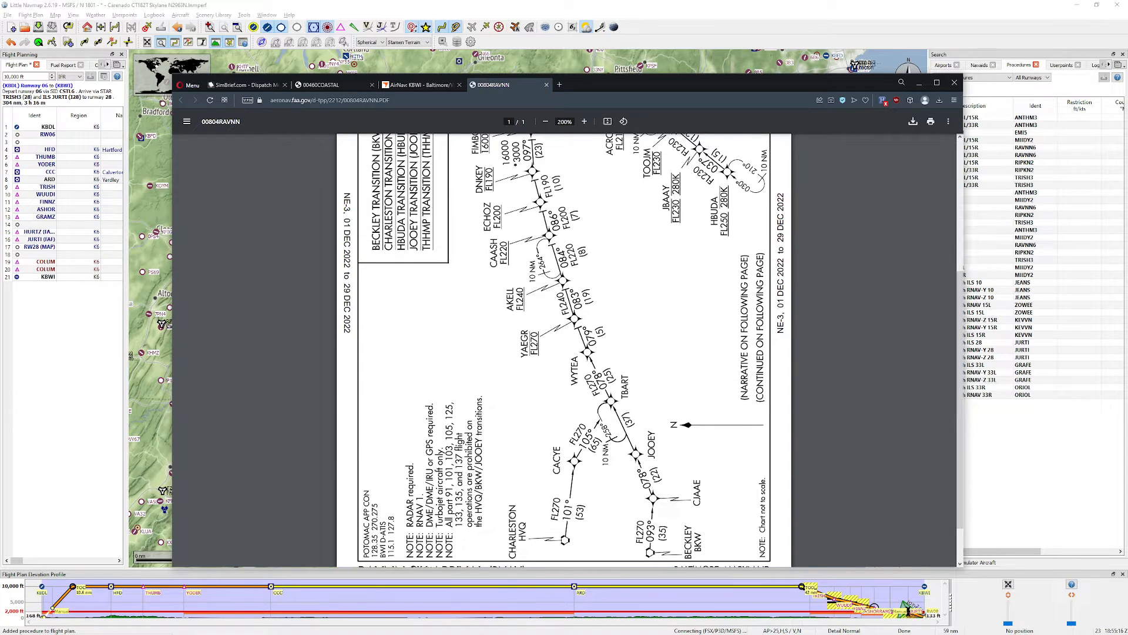
{"action": "scroll", "coordinate": [575, 279], "scroll_direction": "up", "scroll_amount": 1}
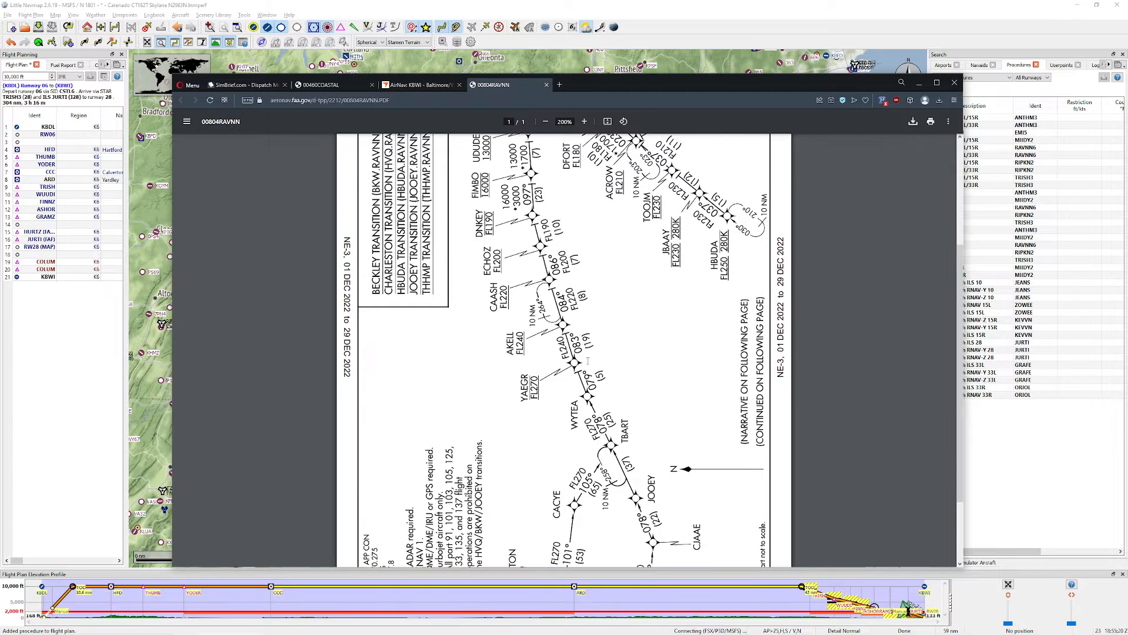
{"action": "scroll", "coordinate": [564, 352], "scroll_direction": "up", "scroll_amount": 4}
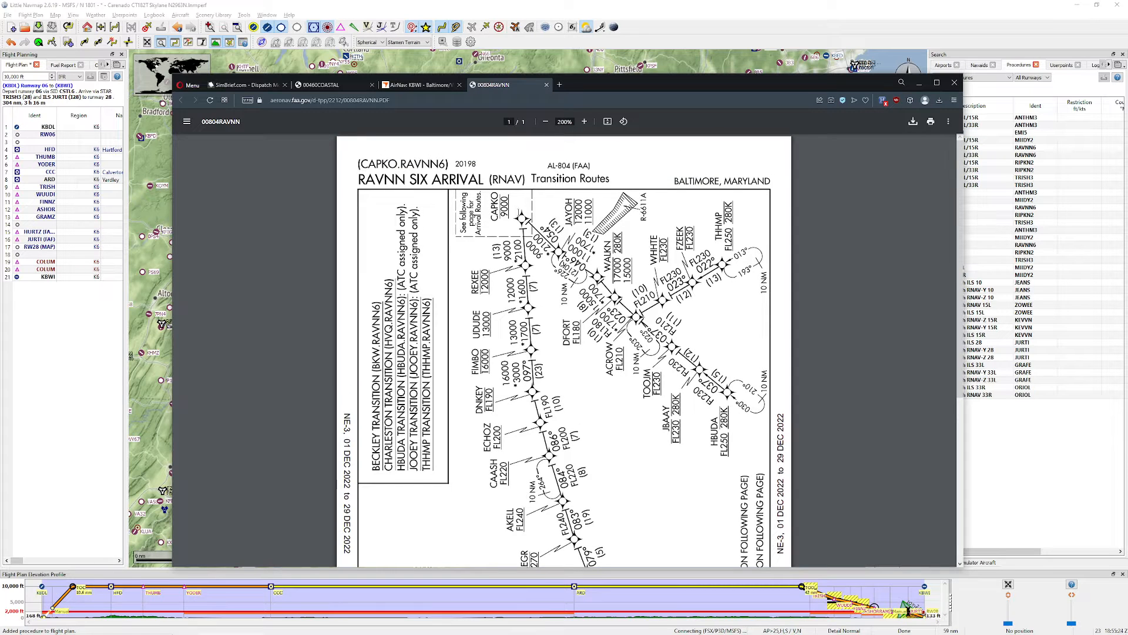
Step: Rotate the RAVNN SIX chart to landscape so its route labels read upright, and examine the whole page
{"action": "left_click", "coordinate": [624, 121]}
{"action": "left_click", "coordinate": [624, 121]}
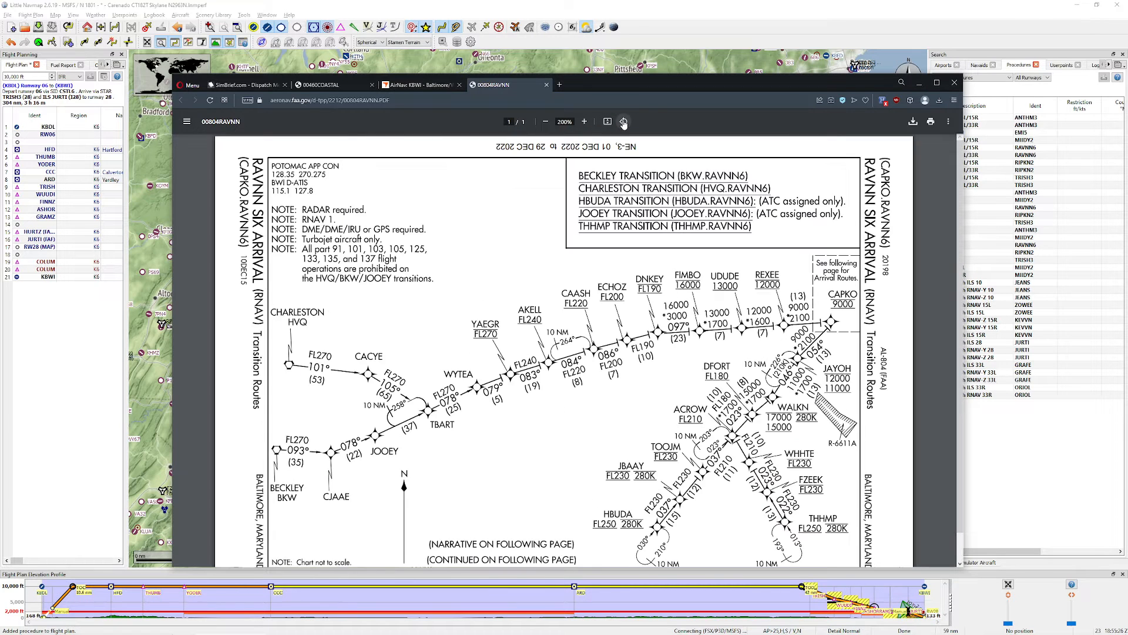
{"action": "scroll", "coordinate": [602, 241], "scroll_direction": "down", "scroll_amount": 1}
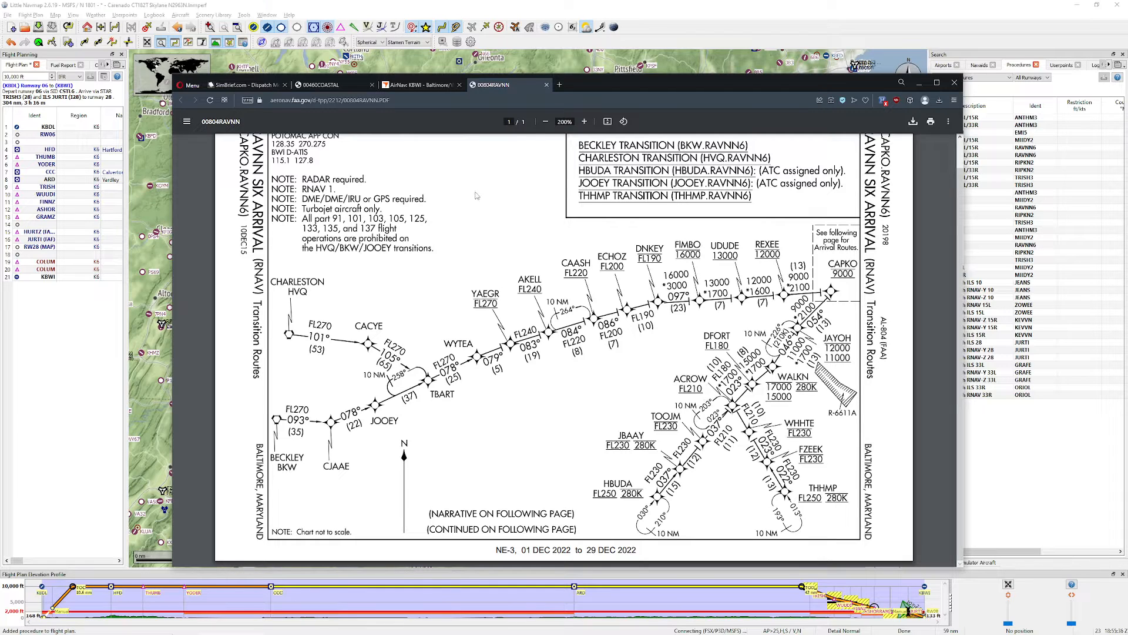
{"action": "scroll", "coordinate": [436, 212], "scroll_direction": "up", "scroll_amount": 1}
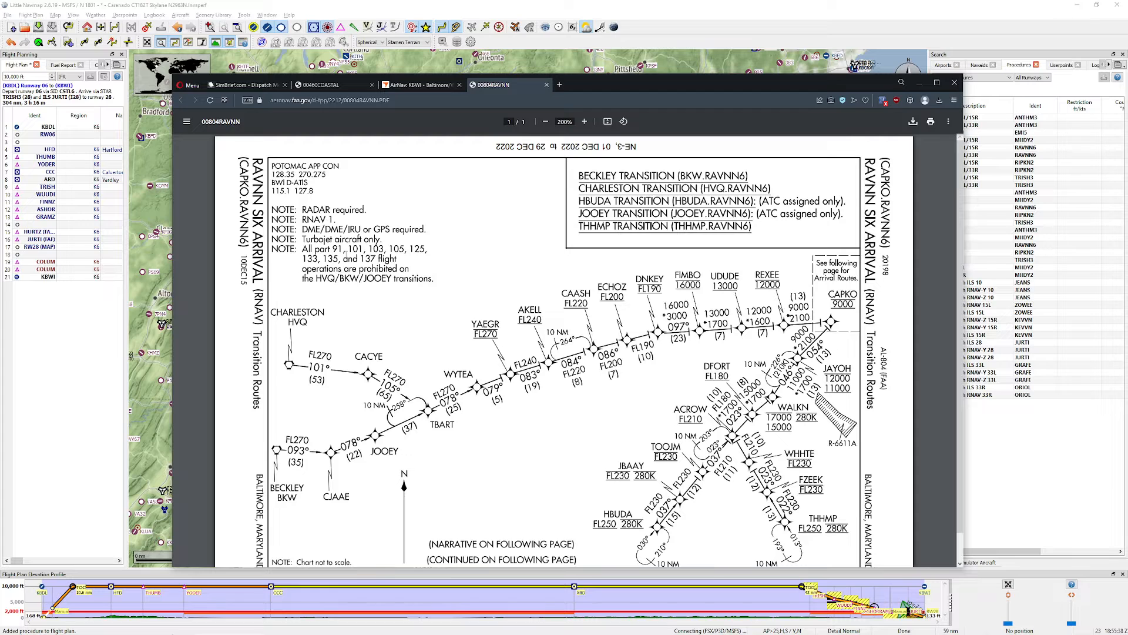
Step: Check the turbojet aircraft note on the RAVNN SIX chart, close the chart and switch back to Little Navmap
{"action": "left_click_drag", "start_coordinate": [299, 241], "coordinate": [403, 245]}
{"action": "left_click", "coordinate": [402, 243]}
{"action": "middle_click", "coordinate": [518, 92]}
{"action": "left_click", "coordinate": [746, 70]}
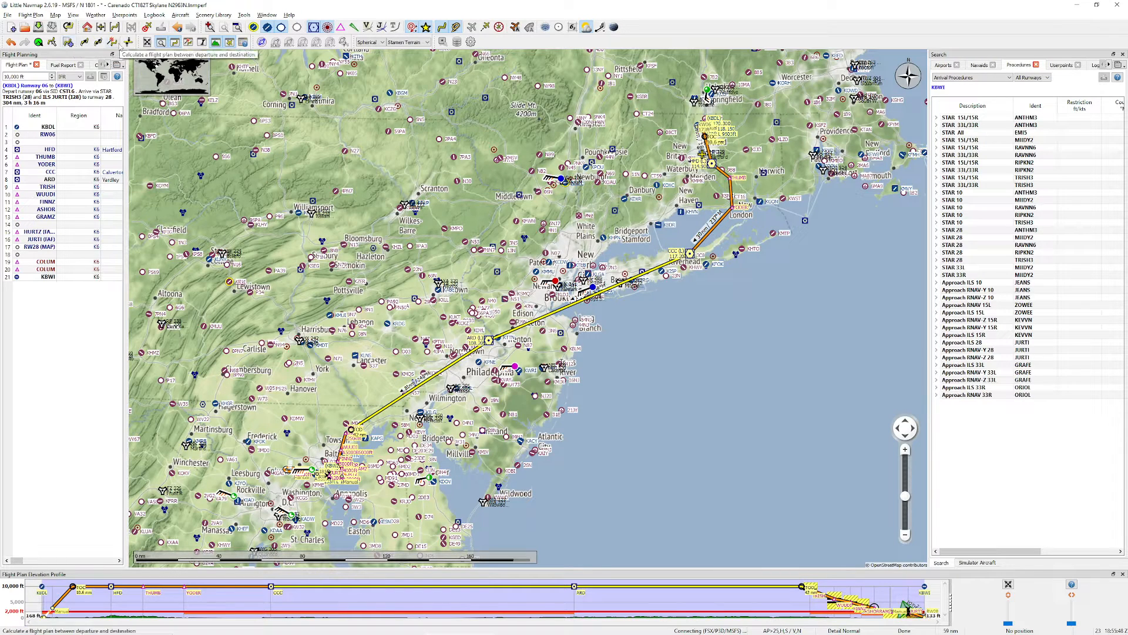
Step: Recalculate the flight plan from departure to destination at a cruise altitude of 34,000 ft using all airways, and close the calculation window
{"action": "left_click", "coordinate": [115, 42]}
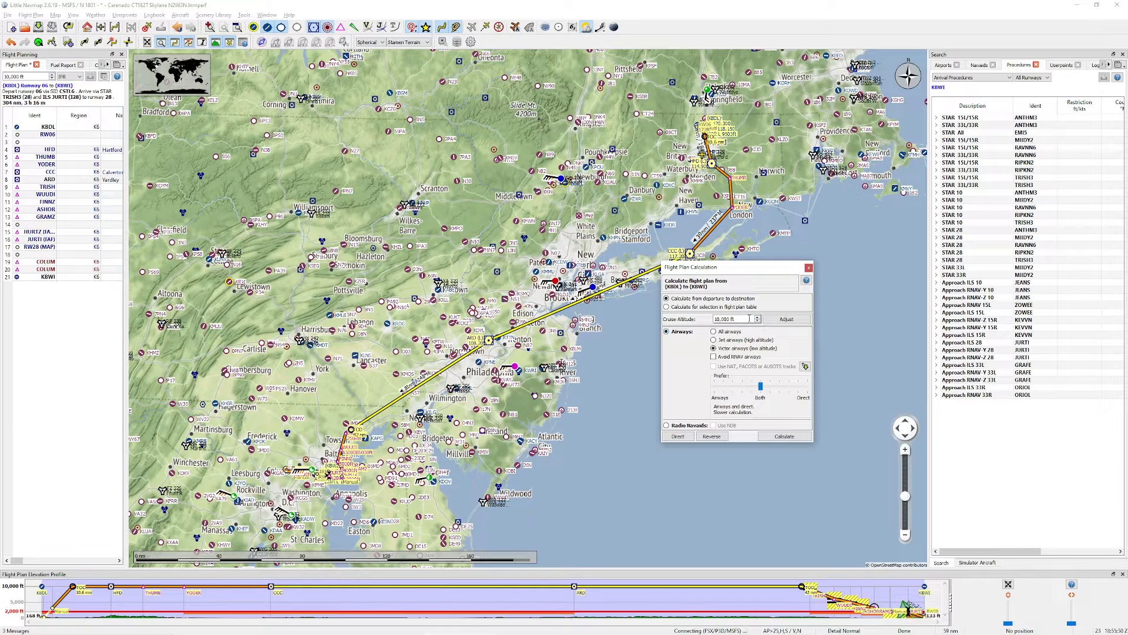
{"action": "left_click_drag", "start_coordinate": [742, 319], "coordinate": [698, 322]}
{"action": "type", "text": "4"}
{"action": "type", "text": "33000"}
{"action": "left_click", "coordinate": [781, 321]}
{"action": "left_click", "coordinate": [758, 317]}
{"action": "left_click", "coordinate": [713, 332]}
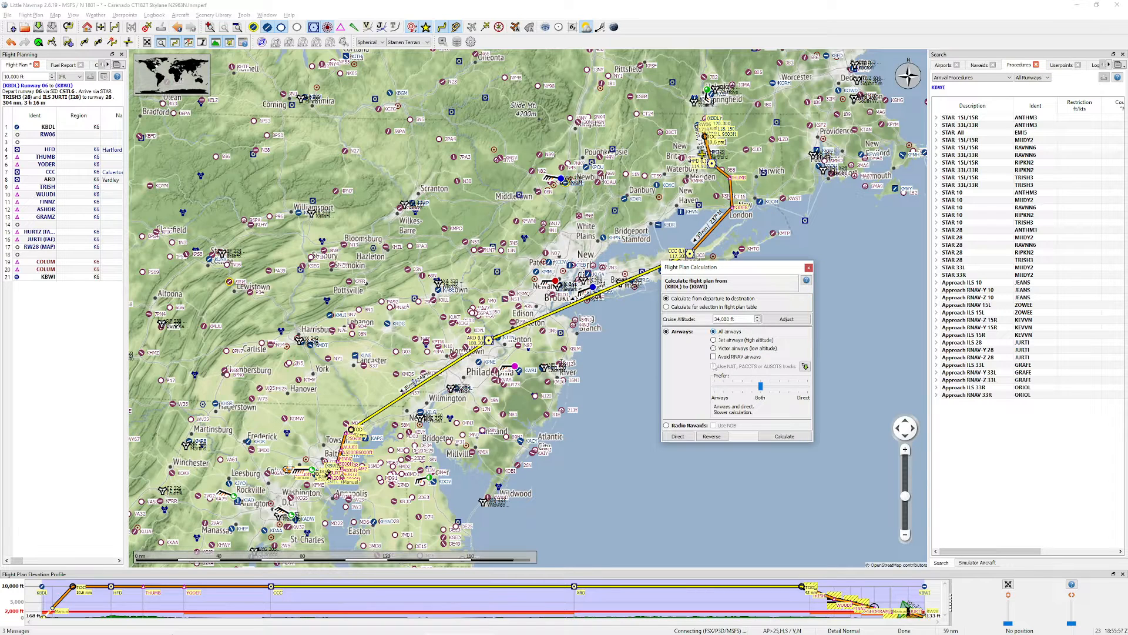
{"action": "left_click", "coordinate": [784, 436]}
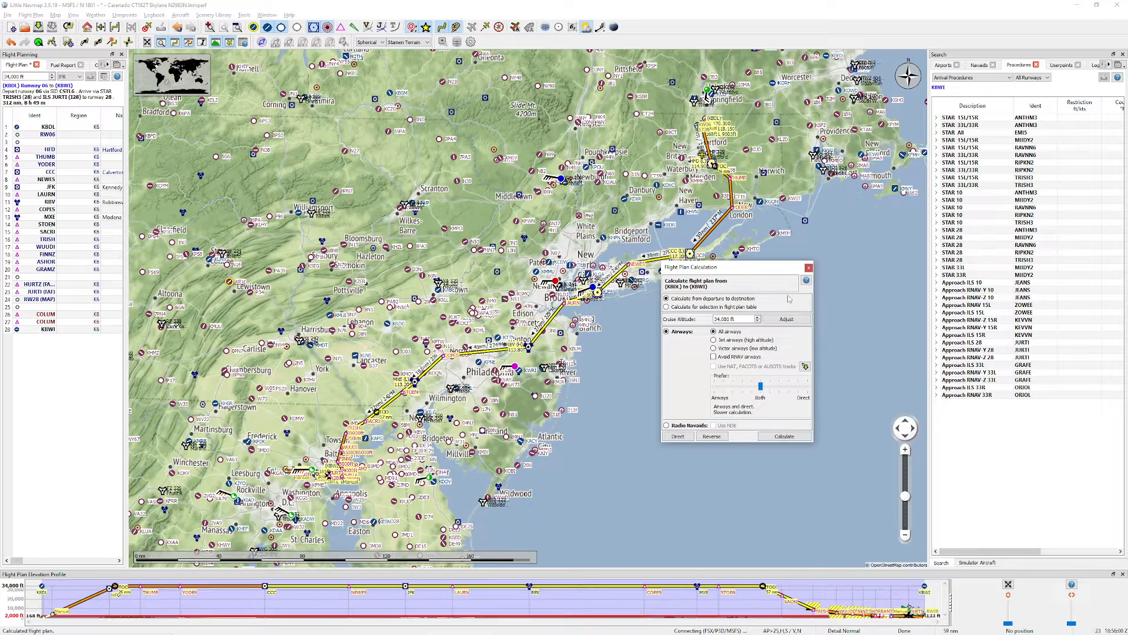
{"action": "left_click", "coordinate": [809, 268]}
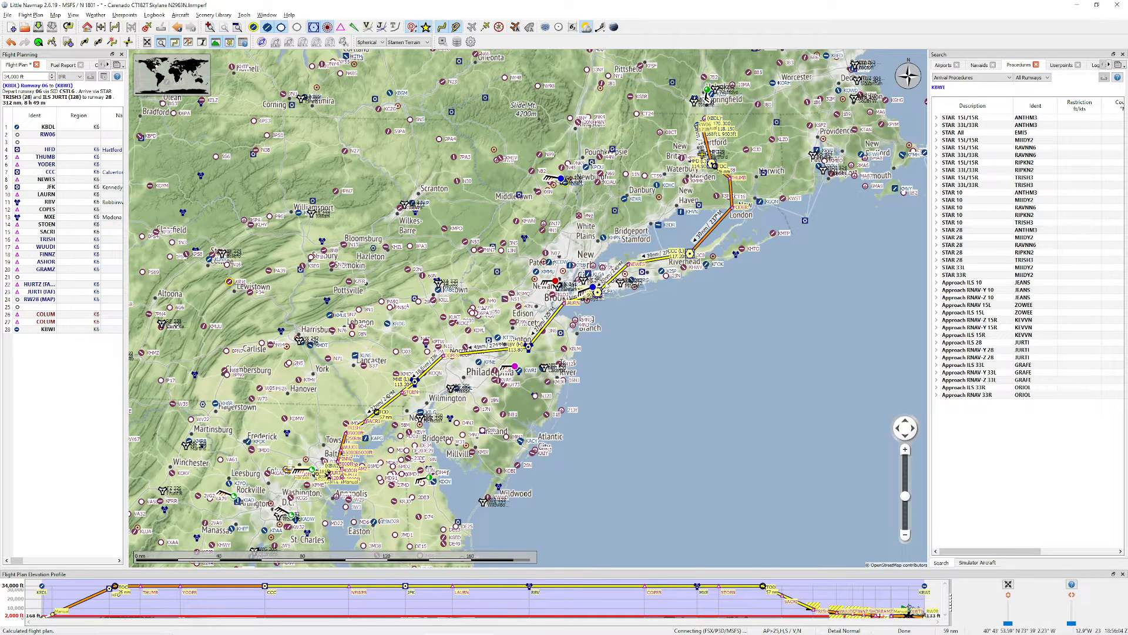
{"action": "left_click_drag", "start_coordinate": [417, 392], "coordinate": [568, 338]}
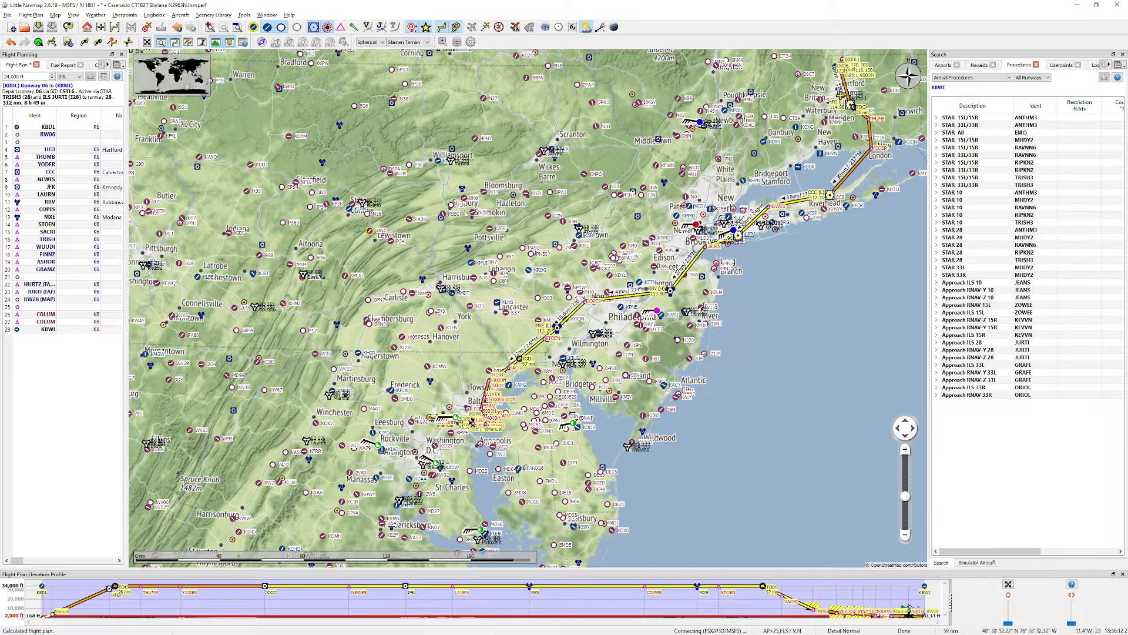
Step: Switch to SimBrief in the browser, maximise the browser window and create a new flight
{"action": "key", "text": "alt+Tab"}
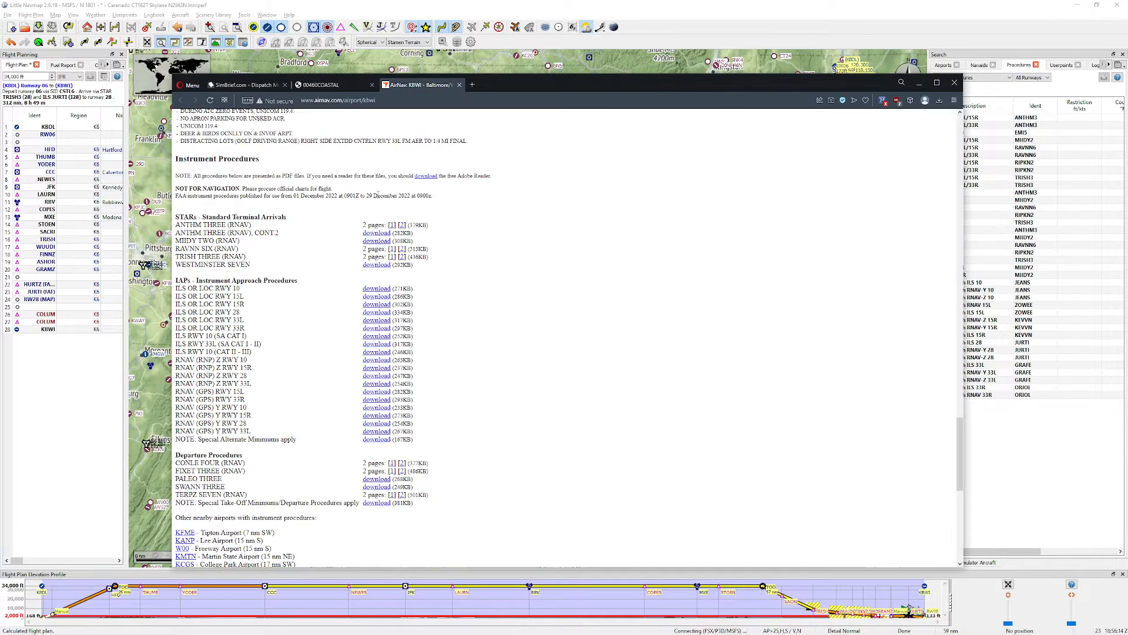
{"action": "left_click", "coordinate": [263, 87]}
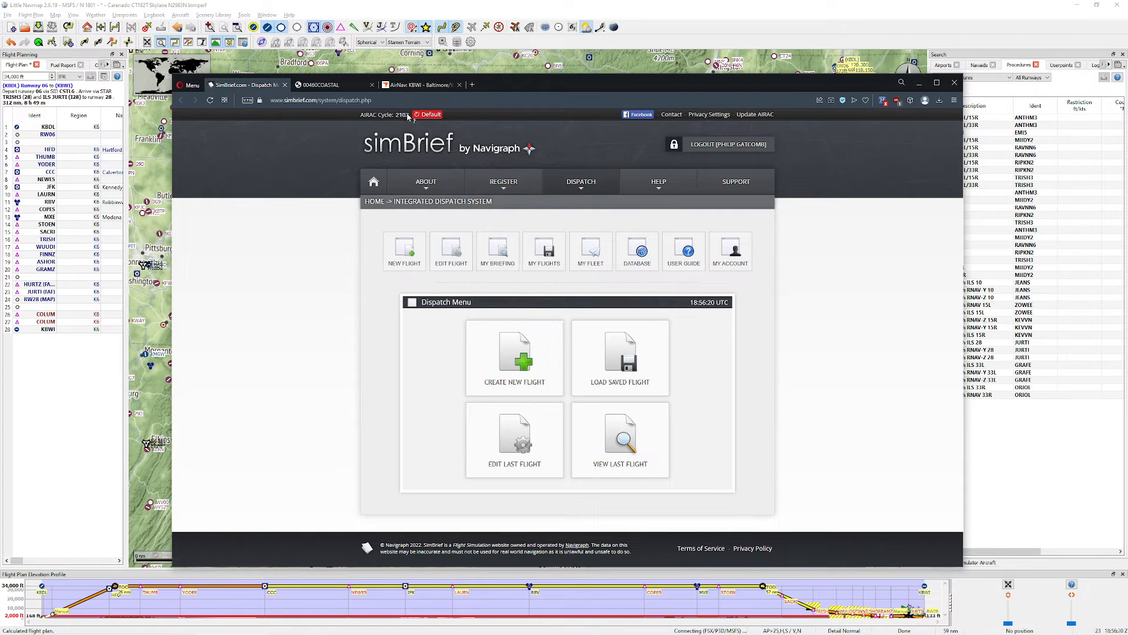
{"action": "left_click_drag", "start_coordinate": [504, 84], "coordinate": [524, 0]}
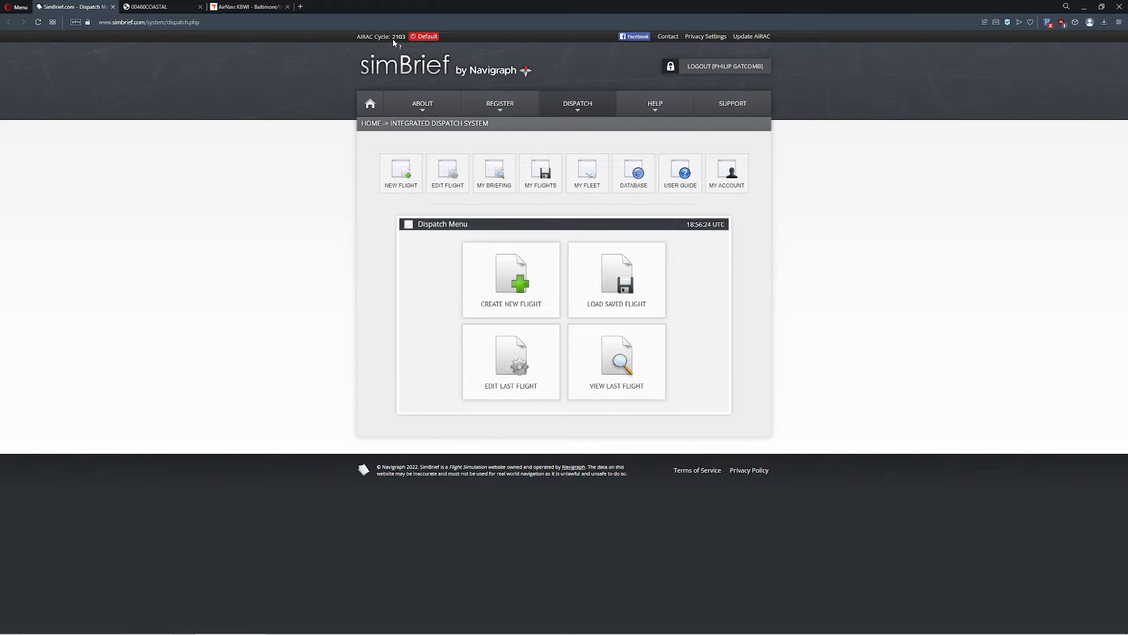
{"action": "mouse_move", "coordinate": [395, 43]}
{"action": "left_click", "coordinate": [510, 281]}
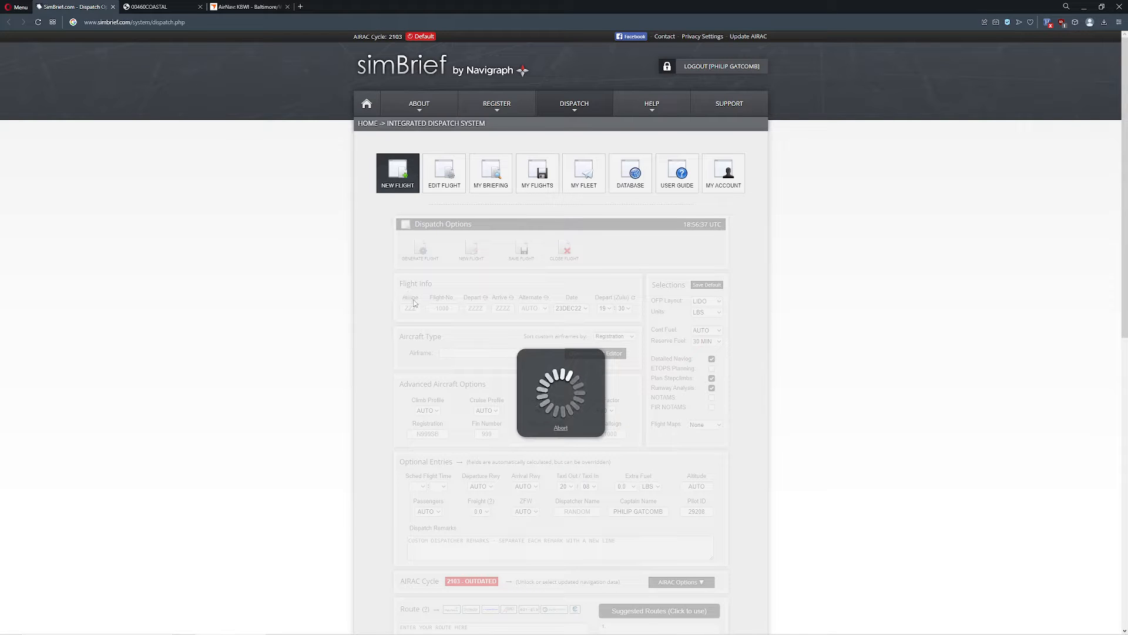
Step: Enter the flight info with airline DAL, flight number 1, departure KBDL and arrival KBWI
{"action": "left_click", "coordinate": [410, 309]}
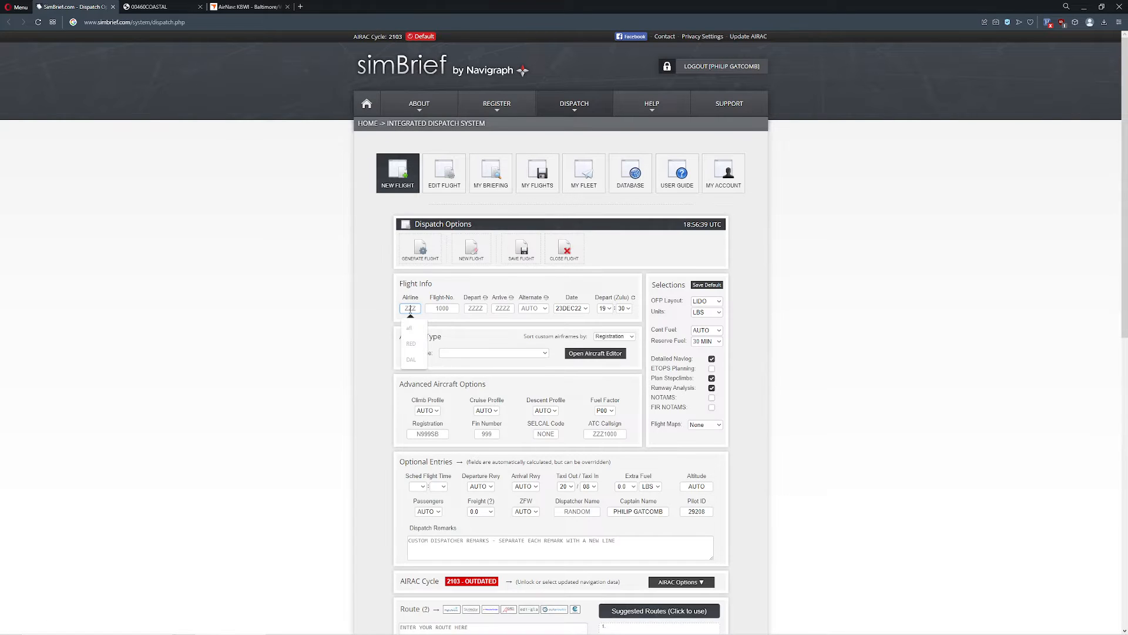
{"action": "type", "text": "DAL"}
{"action": "left_click", "coordinate": [448, 308]}
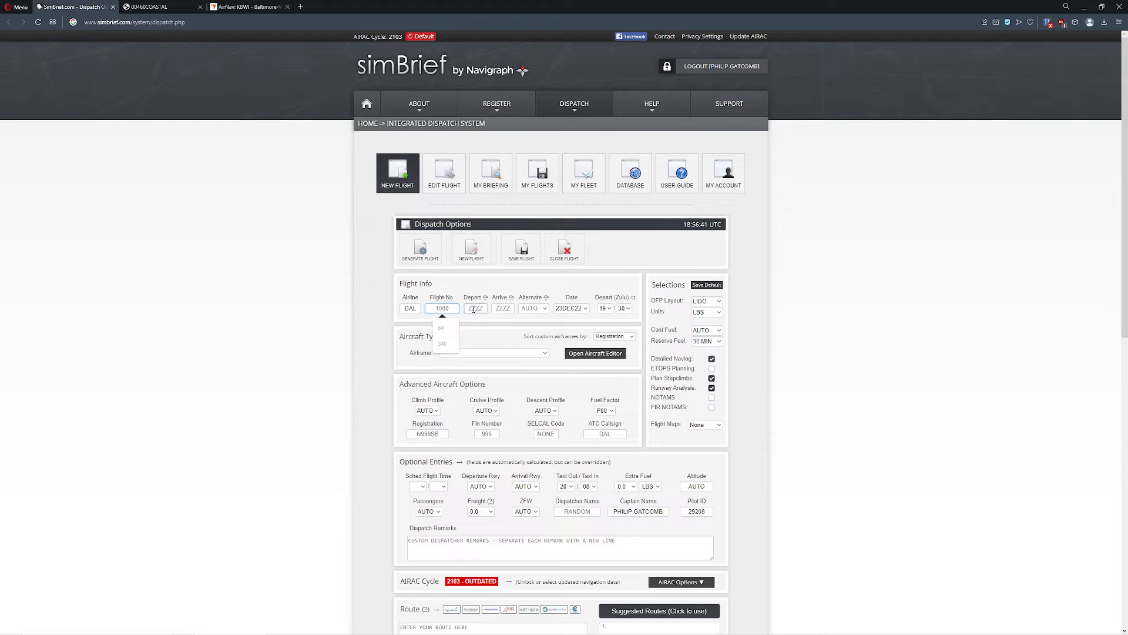
{"action": "type", "text": "1"}
{"action": "left_click", "coordinate": [474, 309]}
{"action": "type", "text": "KBDL"}
{"action": "key", "text": "Tab"}
{"action": "type", "text": "K"}
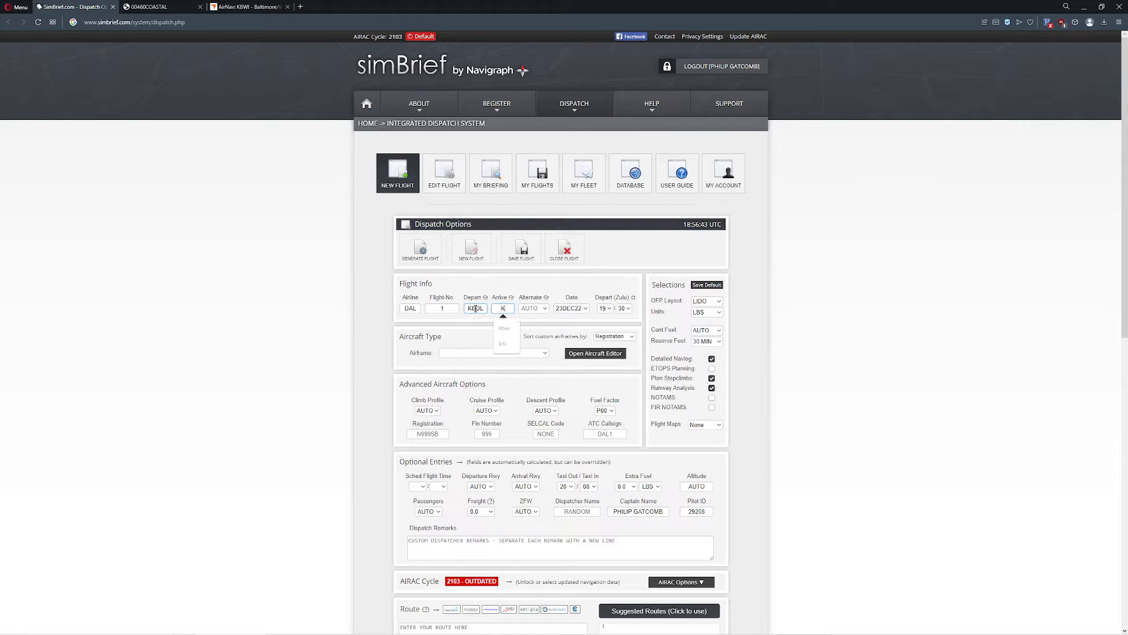
{"action": "type", "text": "BWI"}
Step: Set the airframe to A310-304
{"action": "scroll", "coordinate": [406, 332], "scroll_direction": "down", "scroll_amount": 1}
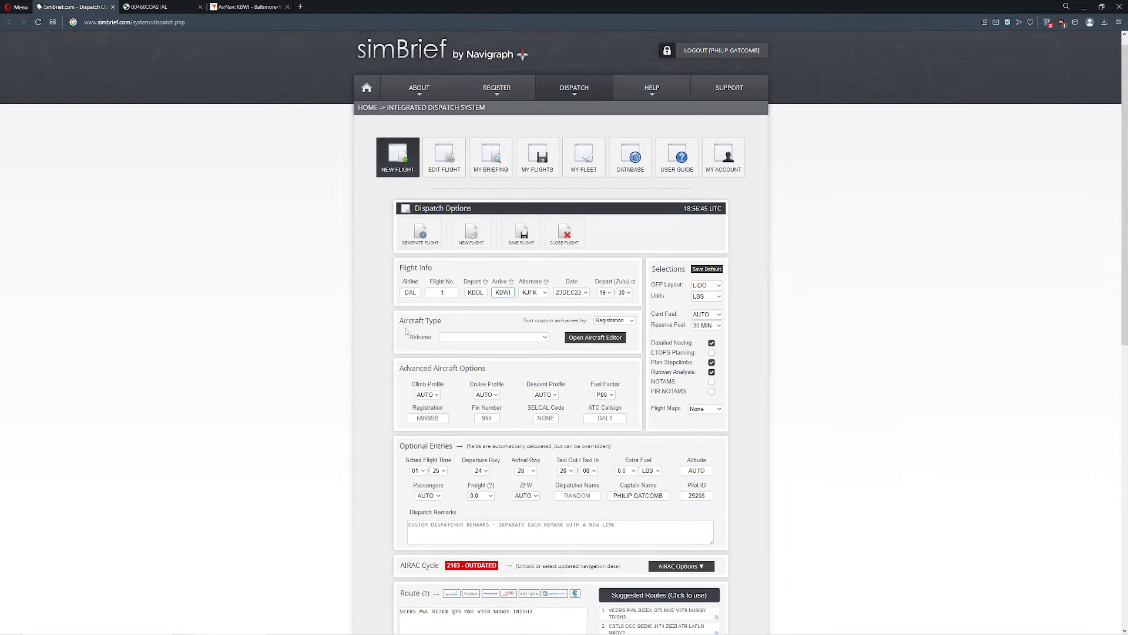
{"action": "scroll", "coordinate": [405, 332], "scroll_direction": "down", "scroll_amount": 1}
{"action": "left_click", "coordinate": [487, 337]}
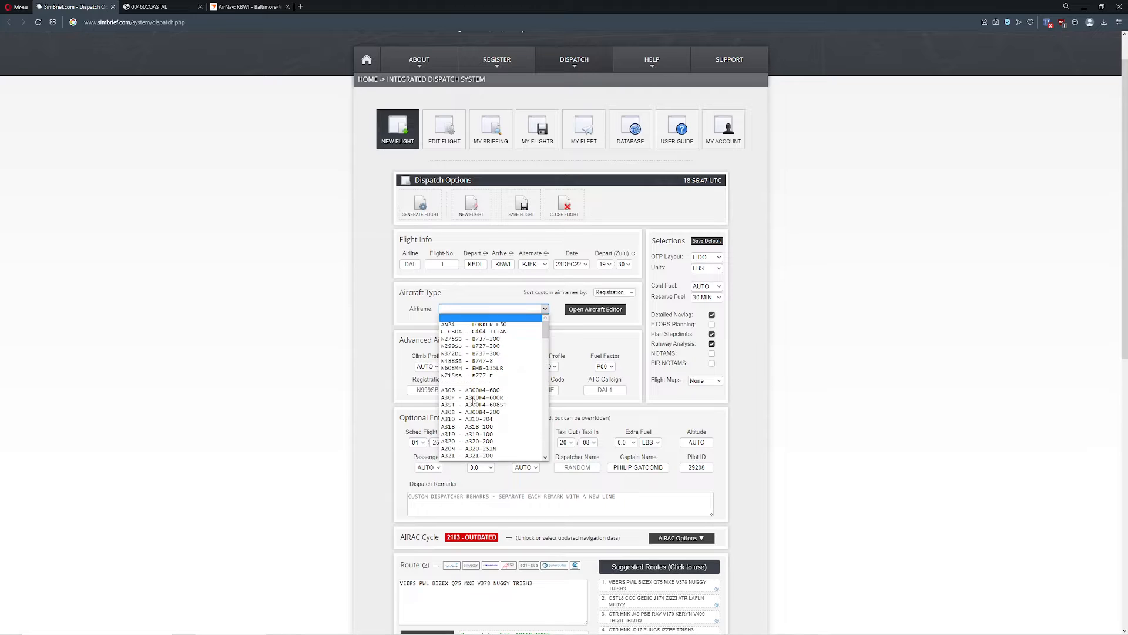
{"action": "scroll", "coordinate": [474, 399], "scroll_direction": "down", "scroll_amount": 3}
{"action": "left_click", "coordinate": [473, 332]}
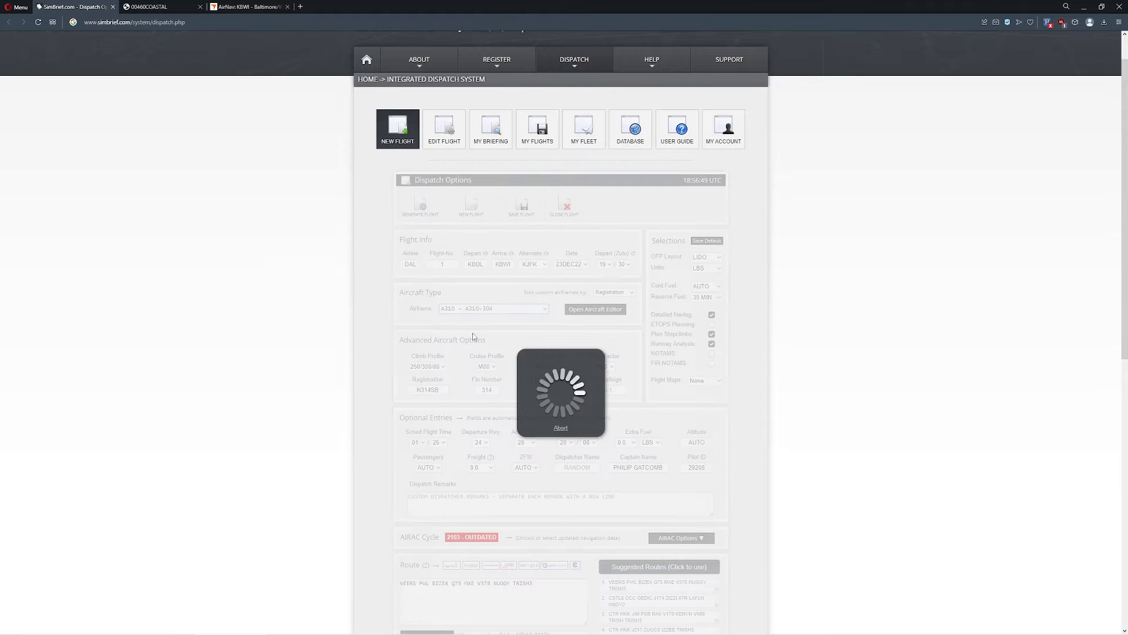
Step: Review the proposed route to KBWI in the route section and on the route map
{"action": "scroll", "coordinate": [340, 329], "scroll_direction": "down", "scroll_amount": 5}
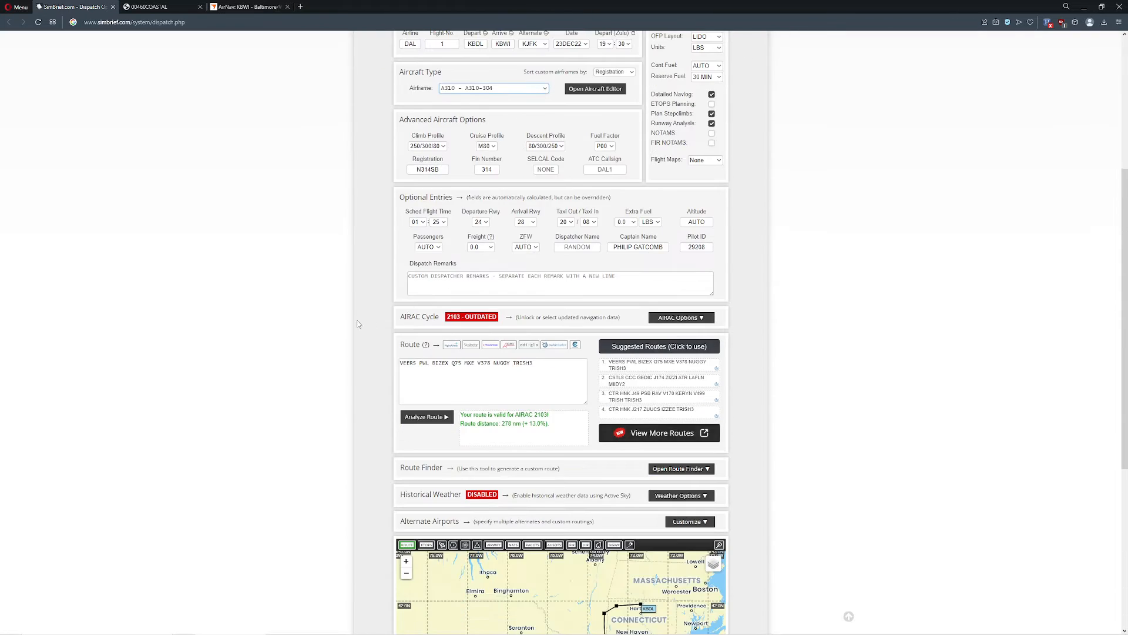
{"action": "scroll", "coordinate": [357, 324], "scroll_direction": "down", "scroll_amount": 2}
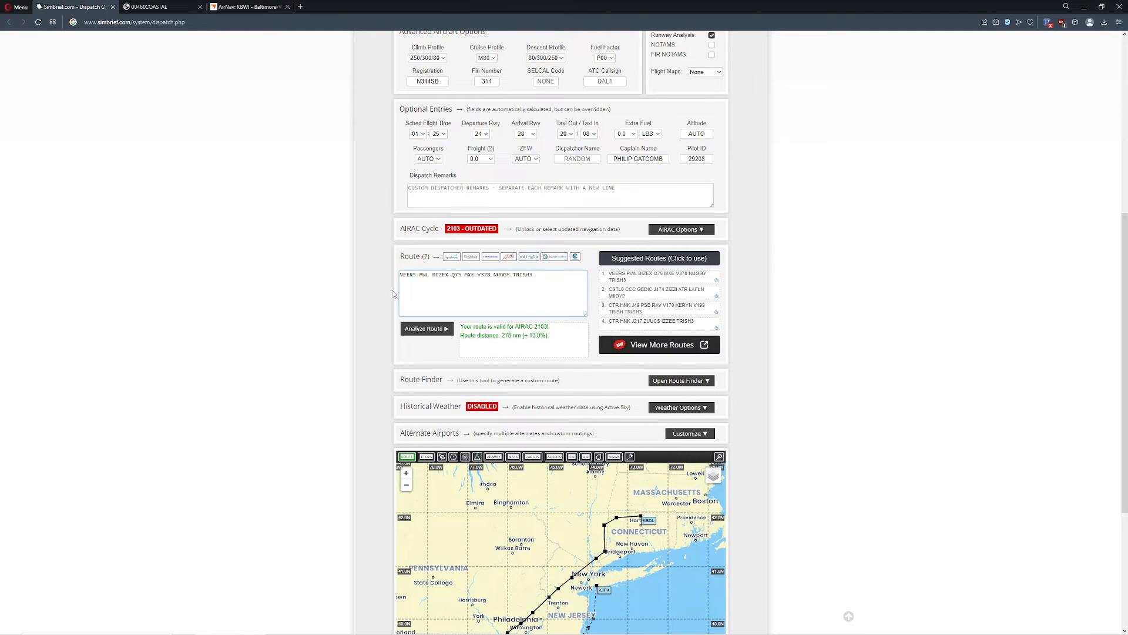
{"action": "scroll", "coordinate": [393, 294], "scroll_direction": "down", "scroll_amount": 2}
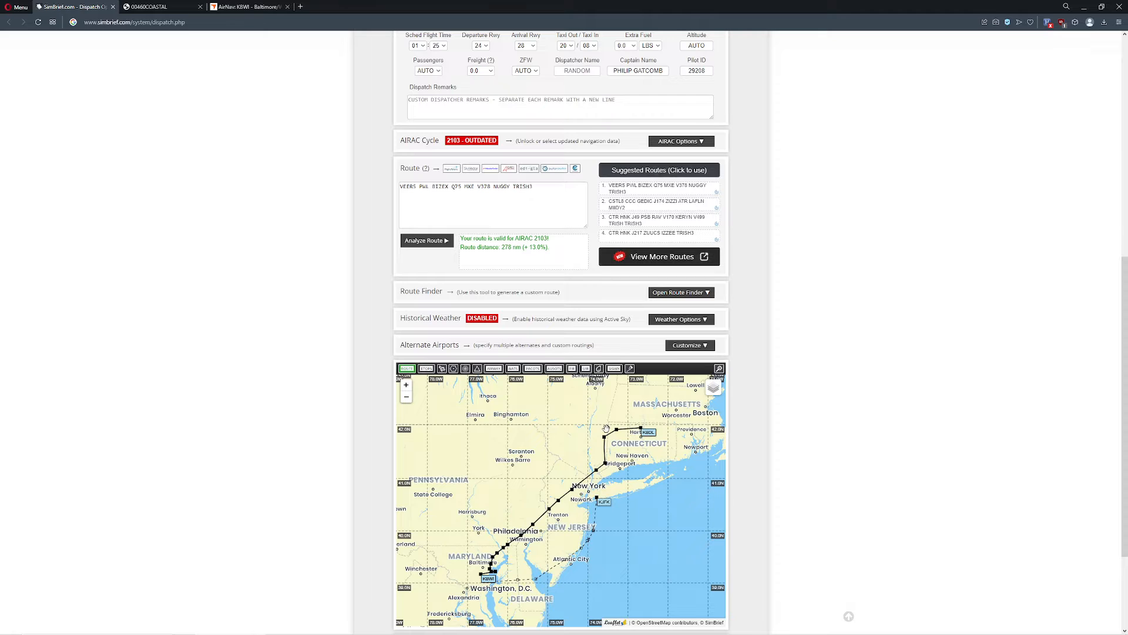
{"action": "scroll", "coordinate": [526, 448], "scroll_direction": "down", "scroll_amount": 2}
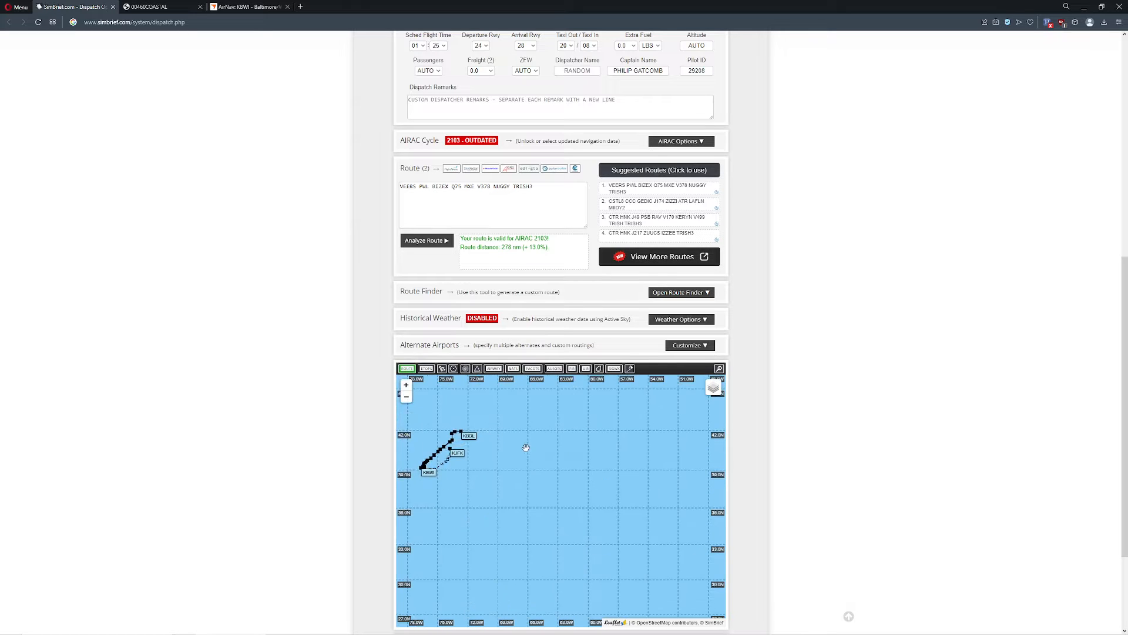
{"action": "scroll", "coordinate": [526, 448], "scroll_direction": "up", "scroll_amount": 3}
{"action": "scroll", "coordinate": [869, 285], "scroll_direction": "up", "scroll_amount": 6}
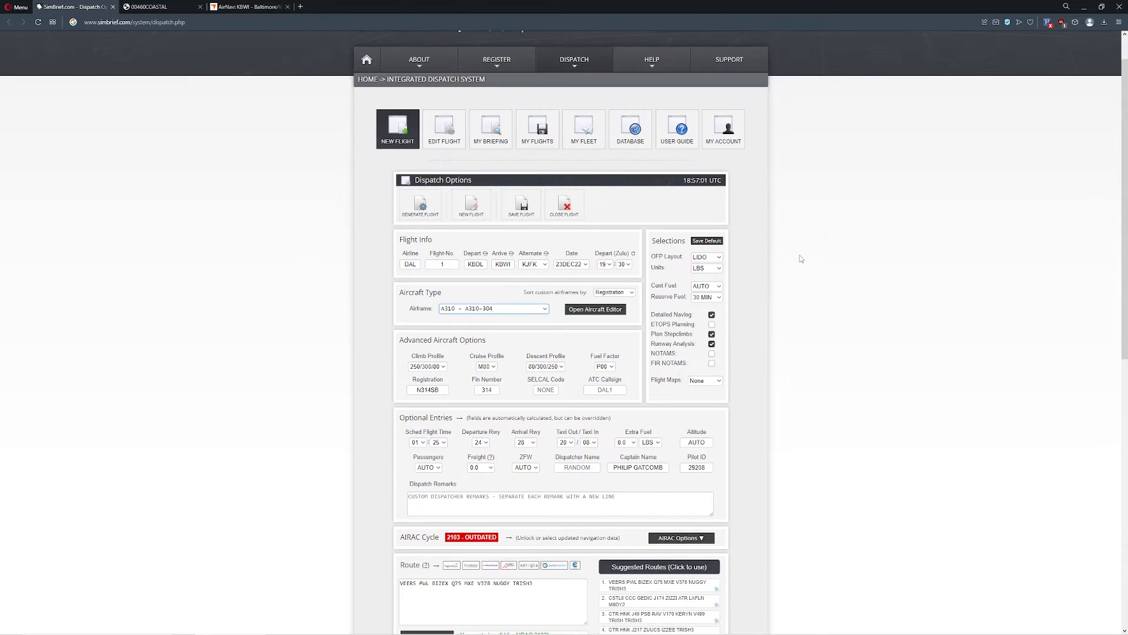
Step: Generate the flight's briefing package and enlarge the page to 250% to show the OFP summary
{"action": "left_click", "coordinate": [420, 205]}
{"action": "left_click", "coordinate": [545, 355]}
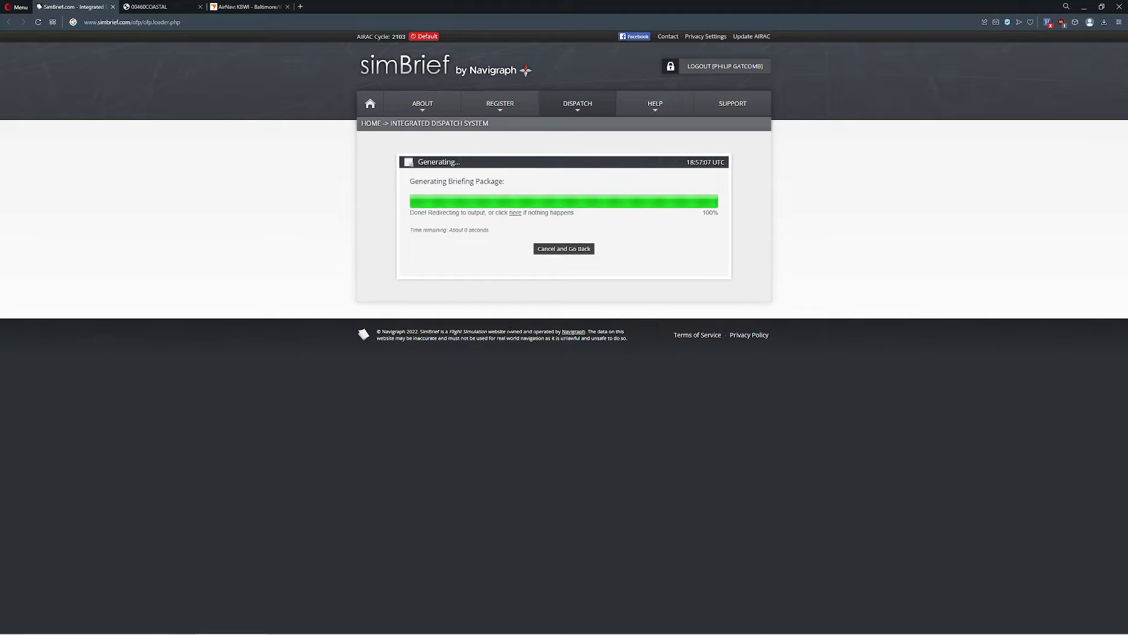
{"action": "scroll", "coordinate": [726, 275], "scroll_direction": "down", "scroll_amount": 2}
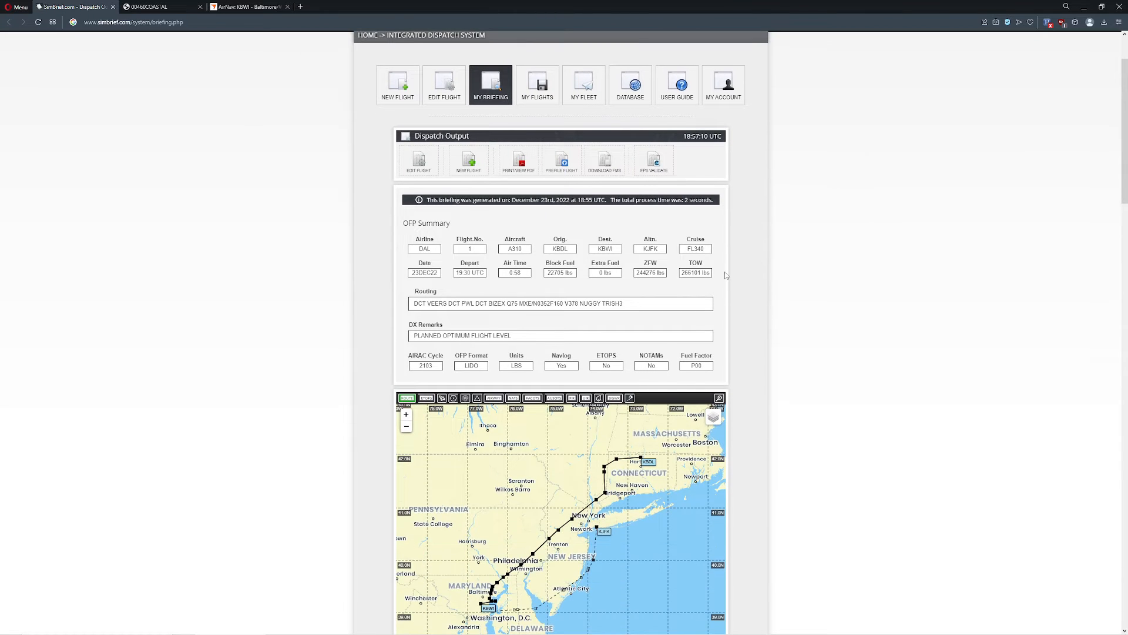
{"action": "scroll", "coordinate": [278, 383], "scroll_direction": "up", "scroll_amount": 6, "text": "ctrl"}
{"action": "scroll", "coordinate": [302, 357], "scroll_direction": "down", "scroll_amount": 4}
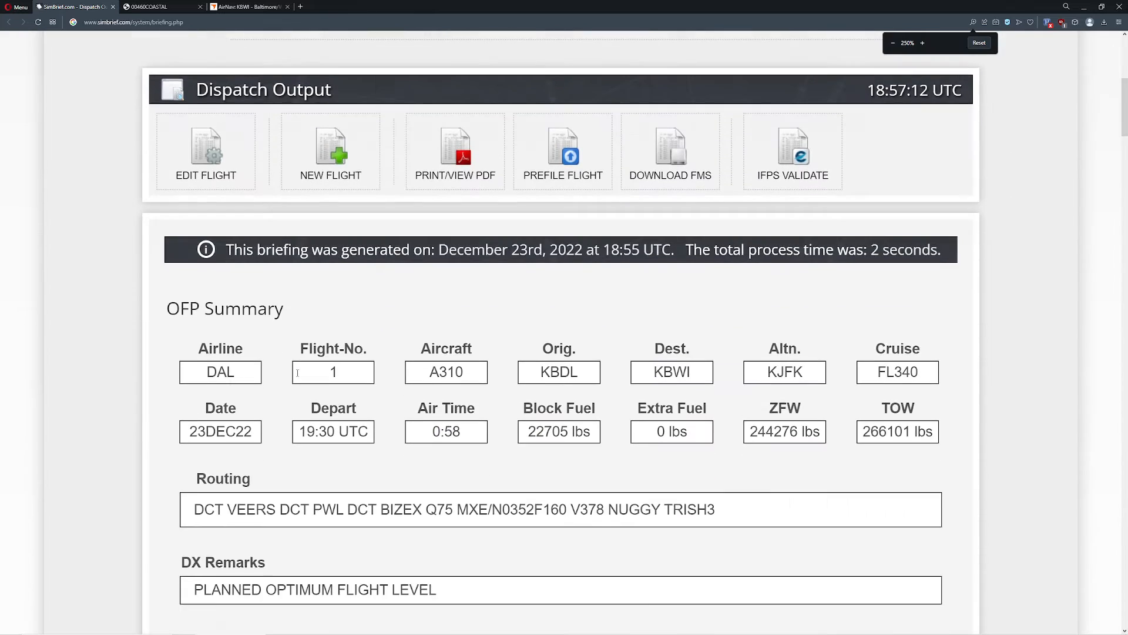
{"action": "scroll", "coordinate": [302, 357], "scroll_direction": "down", "scroll_amount": 1}
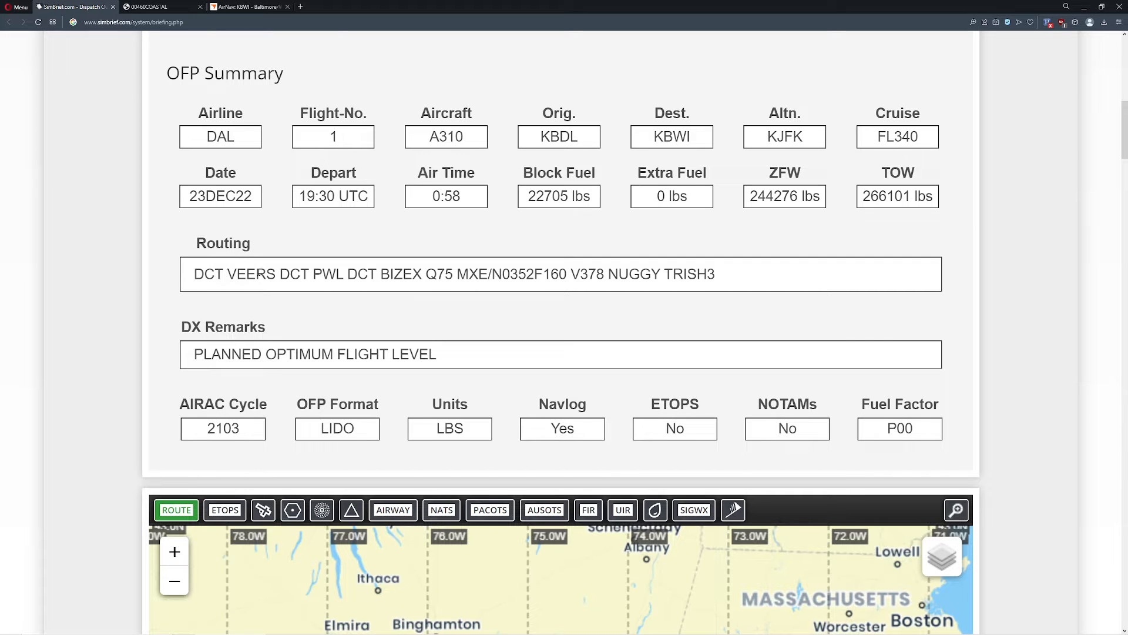
Step: Highlight the NUGGY fix and the DCT VEERS segment in the OFP summary's routing to examine them
{"action": "mouse_move", "coordinate": [609, 275]}
{"action": "left_mouse_down"}
{"action": "mouse_move", "coordinate": [718, 279]}
{"action": "mouse_move", "coordinate": [596, 275]}
{"action": "mouse_move", "coordinate": [605, 274]}
{"action": "left_mouse_up"}
{"action": "left_click", "coordinate": [720, 280]}
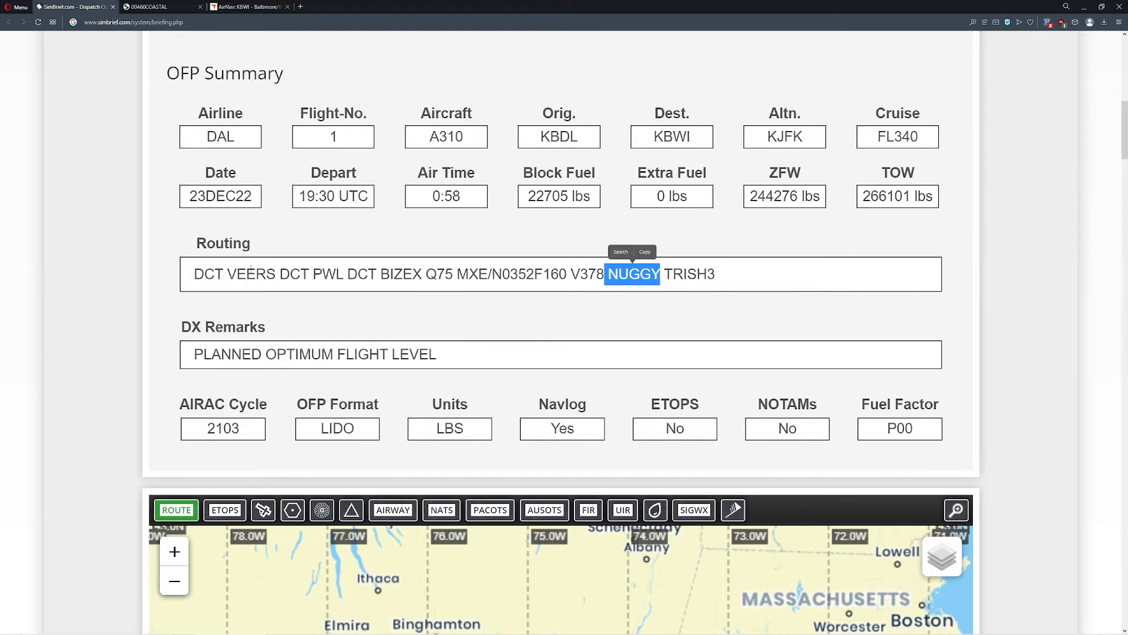
{"action": "left_click_drag", "start_coordinate": [197, 273], "coordinate": [273, 276]}
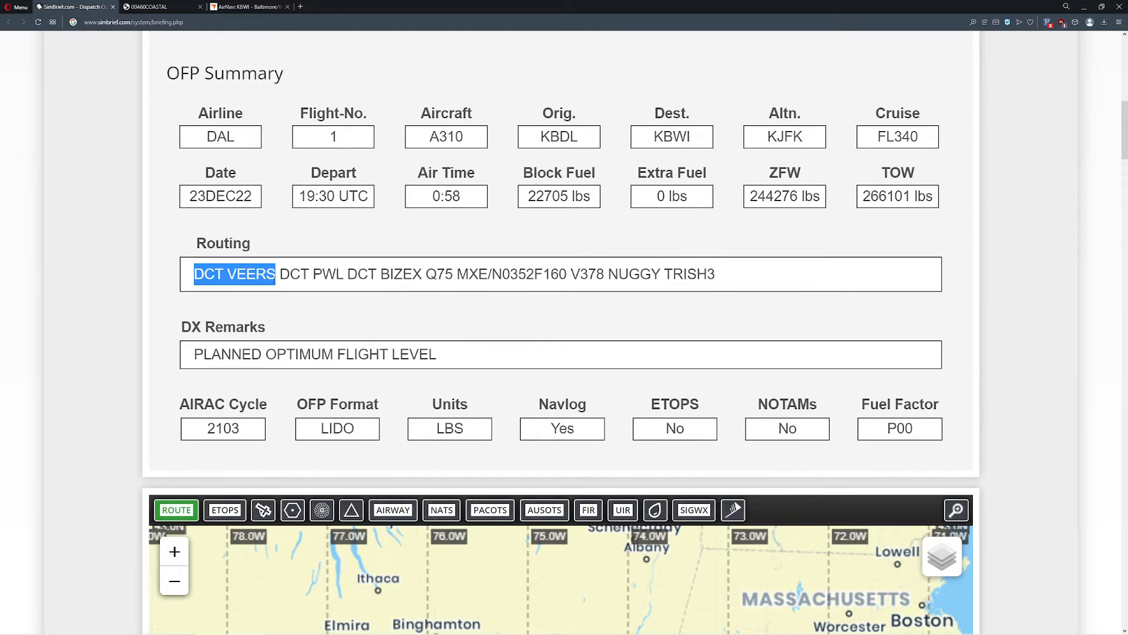
{"action": "left_click", "coordinate": [274, 278]}
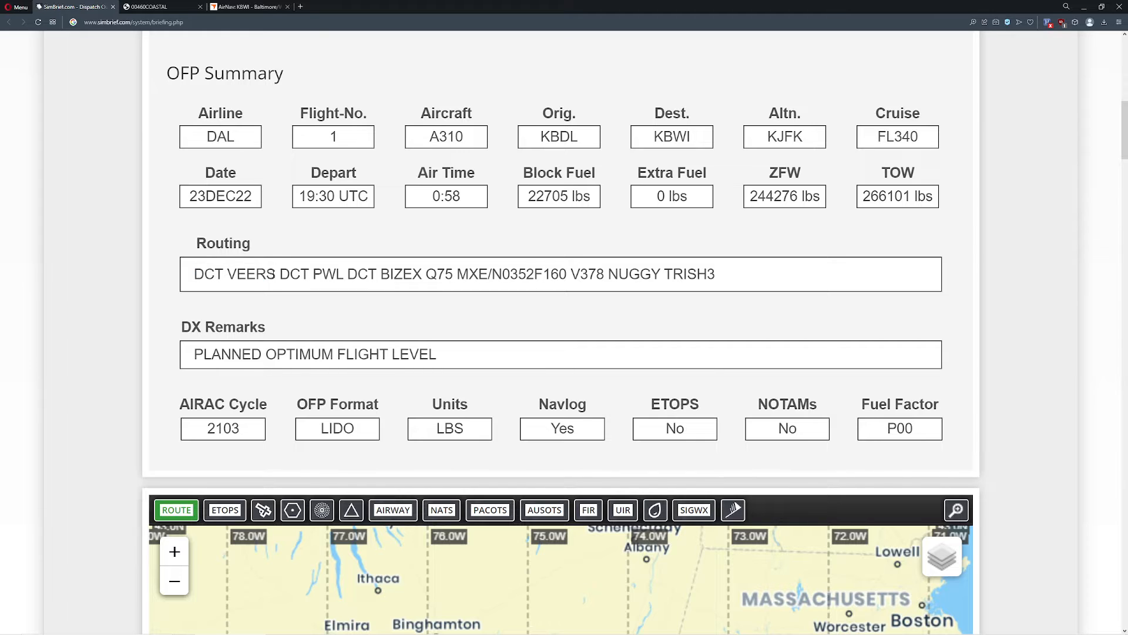
{"action": "left_click_drag", "start_coordinate": [274, 273], "coordinate": [192, 275]}
{"action": "left_click", "coordinate": [300, 269]}
Step: Select the complete routing string from DCT VEERS through TRISH3 in the OFP summary
{"action": "left_click_drag", "start_coordinate": [195, 276], "coordinate": [733, 280]}
{"action": "left_click", "coordinate": [199, 274]}
{"action": "left_click_drag", "start_coordinate": [196, 275], "coordinate": [717, 272]}
{"action": "key", "text": "ctrl+c"}
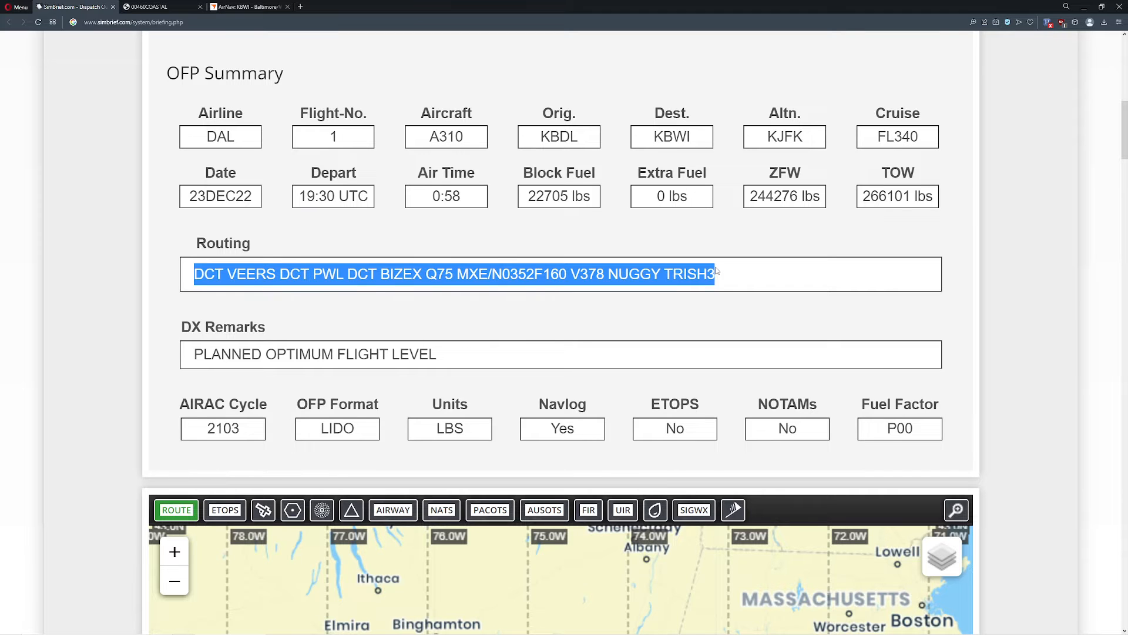
Step: Switch to Little Navmap and paste the copied SimBrief routing as the route description for a new flight plan
{"action": "key", "text": "alt+Tab"}
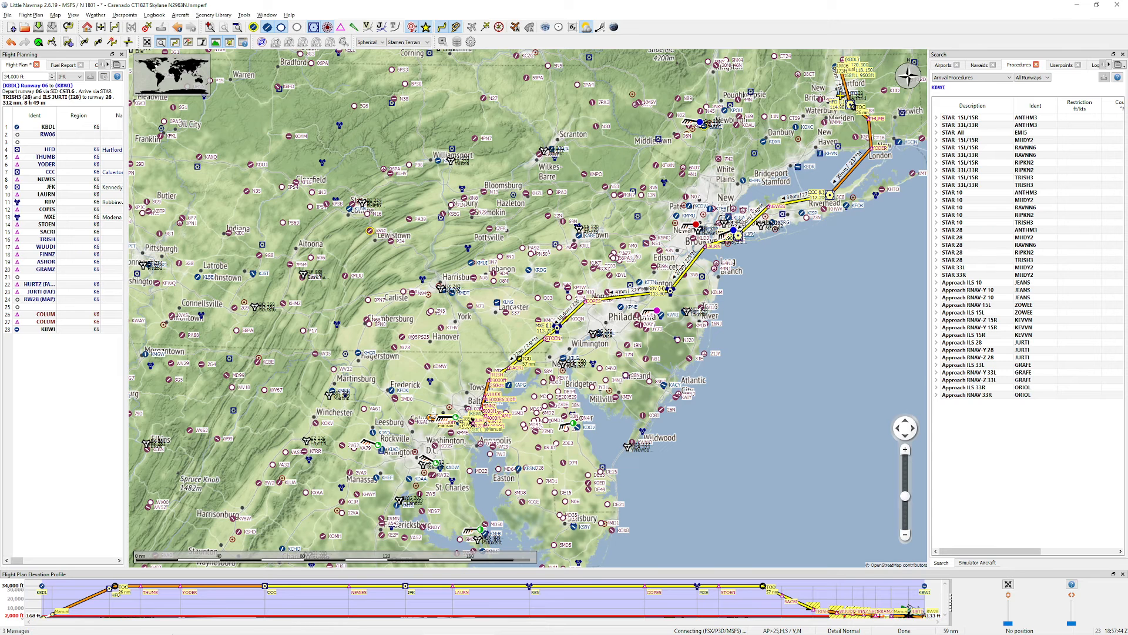
{"action": "left_click", "coordinate": [68, 42]}
{"action": "key", "text": "ctrl+a"}
{"action": "key", "text": "ctrl+v"}
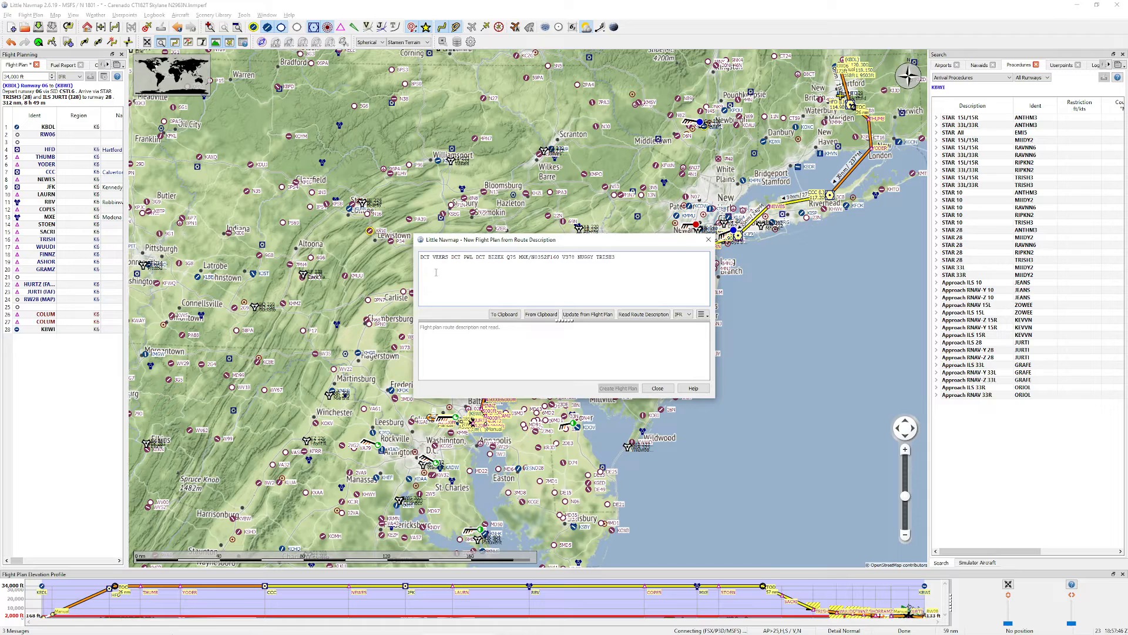
Step: Remove the DCT entries before VEERS and PWL from the route description and have it read
{"action": "left_click_drag", "start_coordinate": [433, 258], "coordinate": [412, 259]}
{"action": "key", "text": "Delete"}
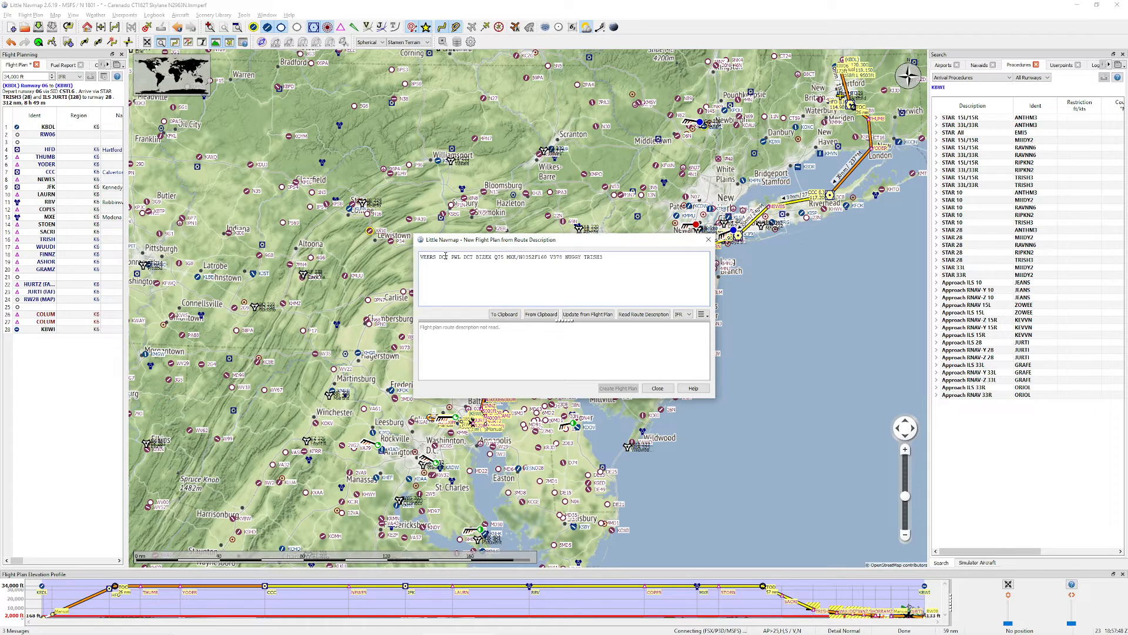
{"action": "double_click", "coordinate": [445, 257]}
{"action": "key", "text": "Delete"}
{"action": "key", "text": "Delete"}
{"action": "left_click", "coordinate": [637, 315]}
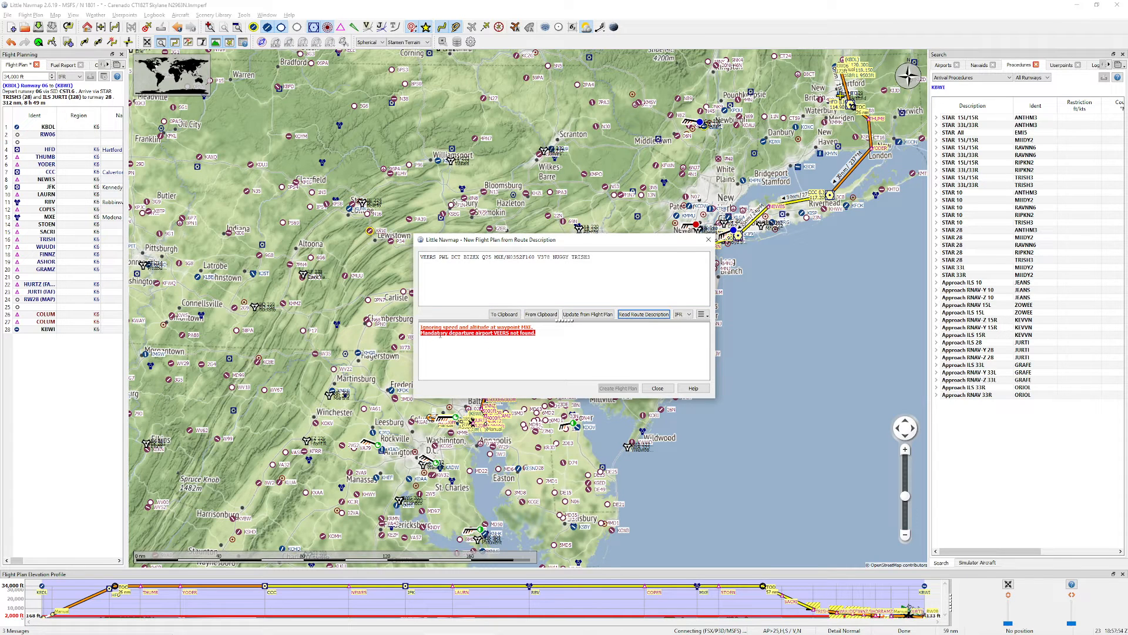
Step: Add KBDL as the departure airport at the start of the route description and have it read again
{"action": "key", "text": "ctrl+a"}
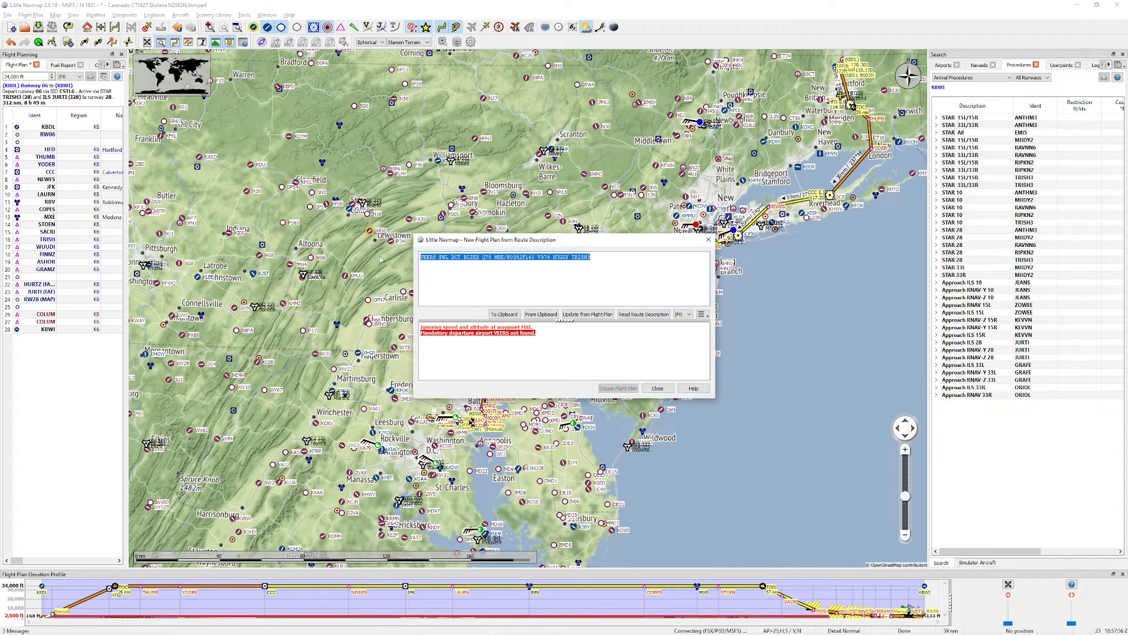
{"action": "key", "text": "Home"}
{"action": "type", "text": "K"}
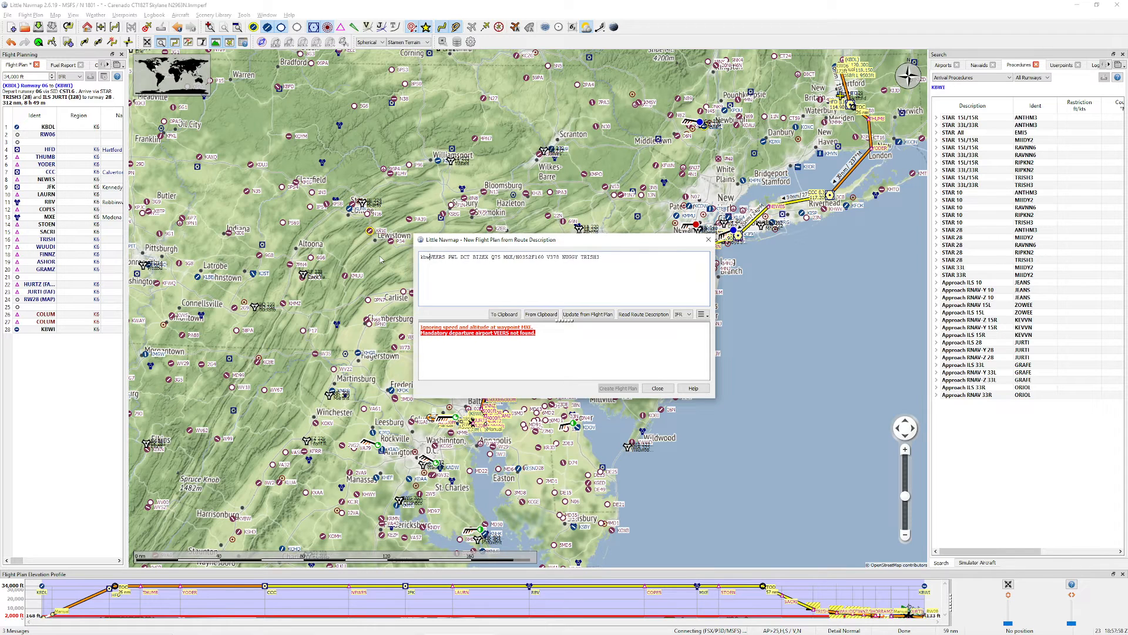
{"action": "type", "text": "bld"}
{"action": "key", "text": "BackSpace"}
{"action": "key", "text": "BackSpace"}
{"action": "key", "text": "BackSpace"}
{"action": "type", "text": "l"}
{"action": "key", "text": "BackSpace"}
{"action": "type", "text": "dl"}
{"action": "left_click", "coordinate": [646, 315]}
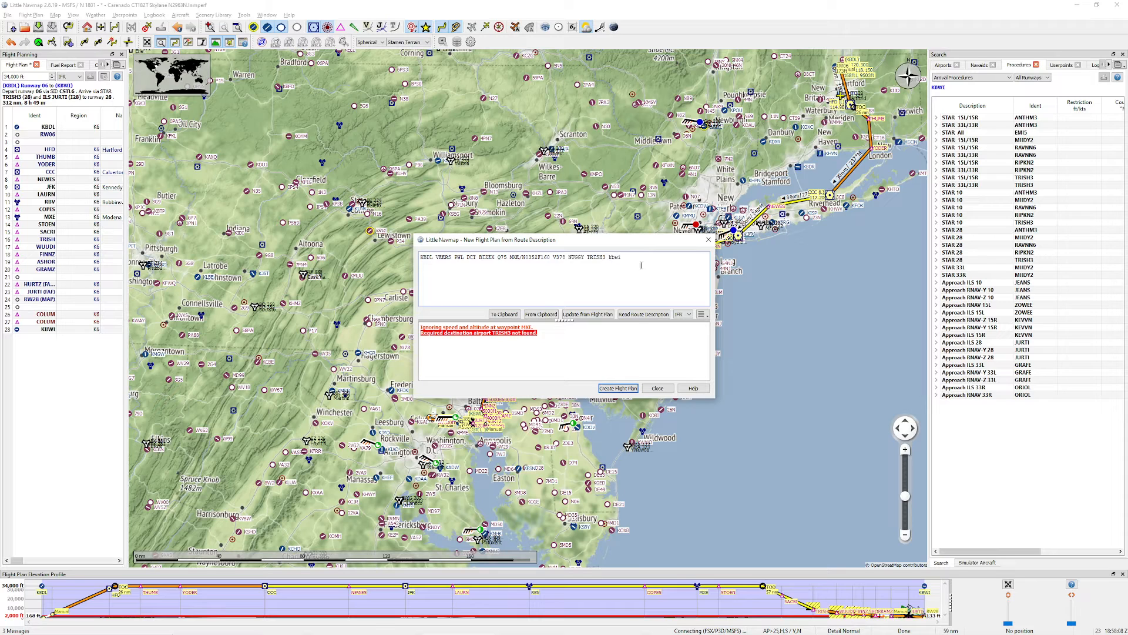
Step: Read the route description with KBWI appended as destination and create the flight plan from it
{"action": "left_click", "coordinate": [643, 314]}
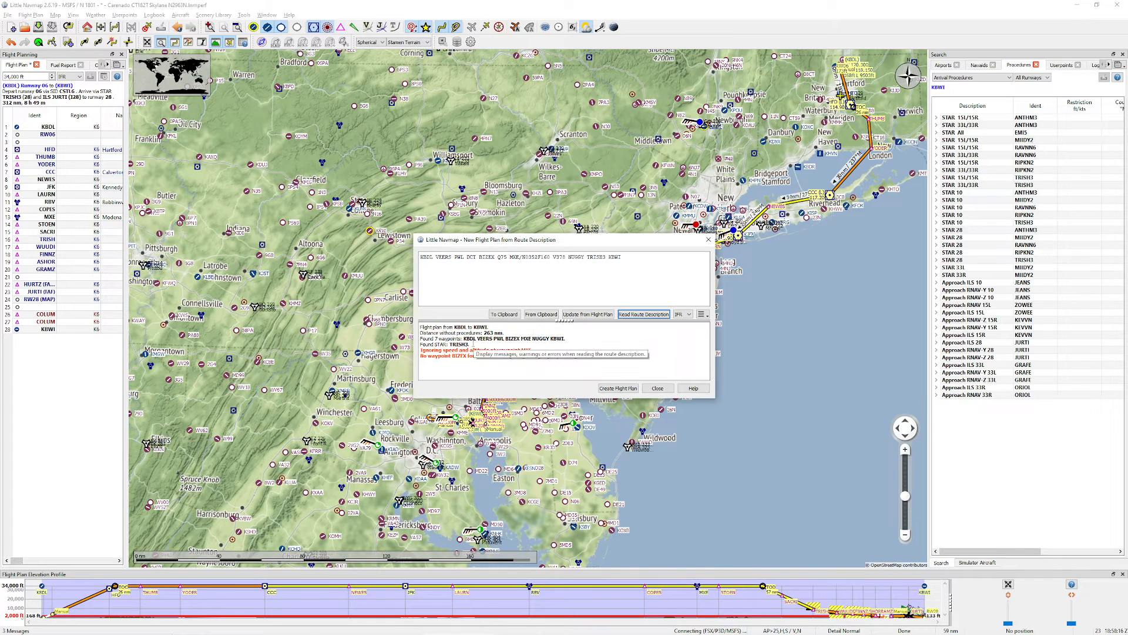
{"action": "left_click", "coordinate": [618, 388]}
{"action": "left_click", "coordinate": [561, 335]}
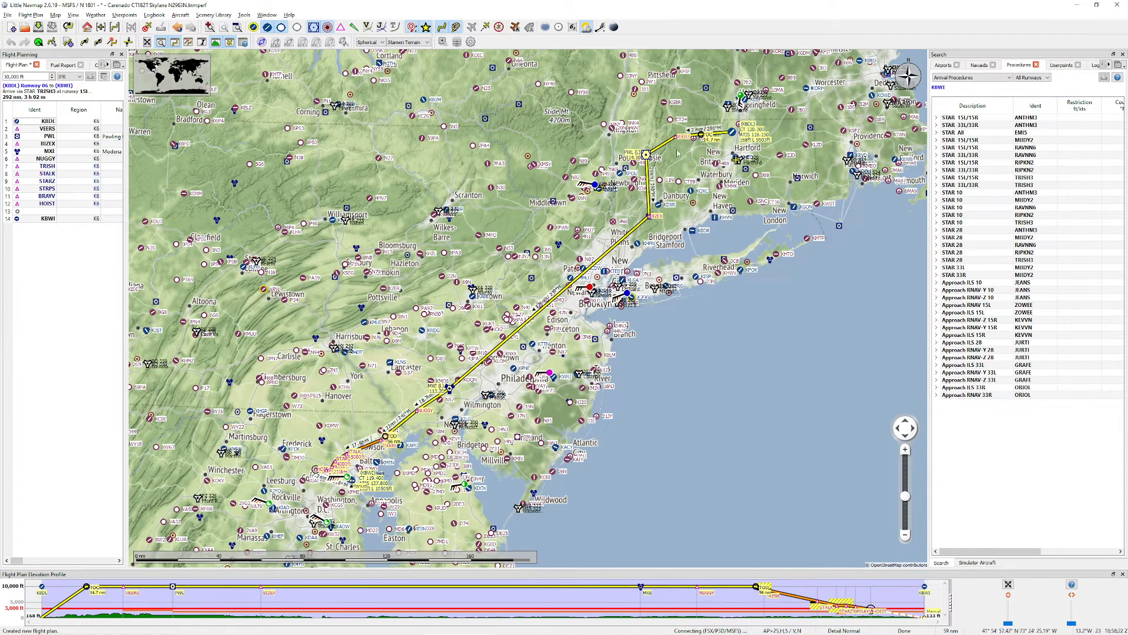
{"action": "left_click_drag", "start_coordinate": [557, 354], "coordinate": [577, 326]}
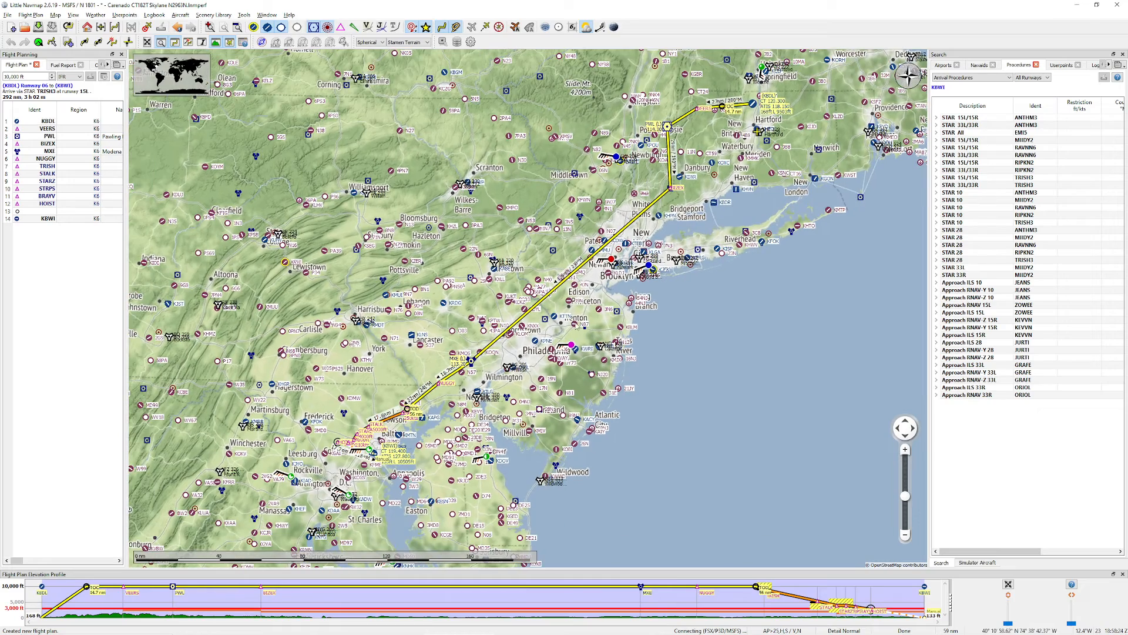
Step: Switch to the SimBrief briefing, reduce the page zoom to 100% and find the routing section in the paperwork preview
{"action": "key", "text": "alt+Tab"}
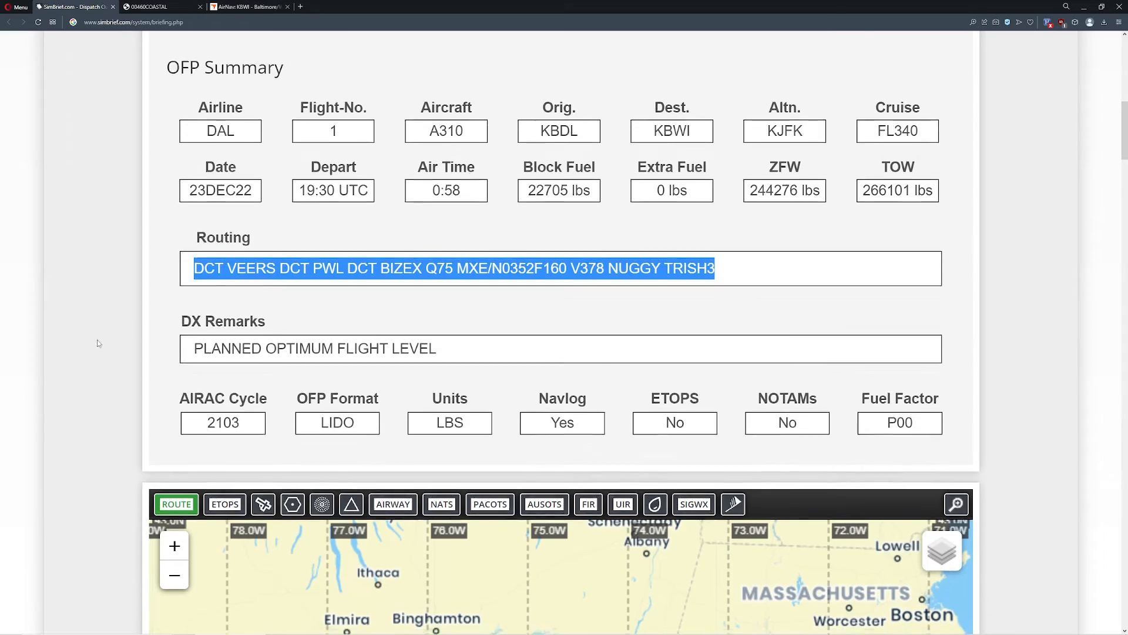
{"action": "scroll", "coordinate": [99, 342], "scroll_direction": "down", "scroll_amount": 2}
{"action": "key", "text": "ctrl+minus"}
{"action": "key", "text": "ctrl+minus"}
{"action": "key", "text": "ctrl+minus"}
{"action": "key", "text": "ctrl+minus"}
{"action": "key", "text": "ctrl+minus"}
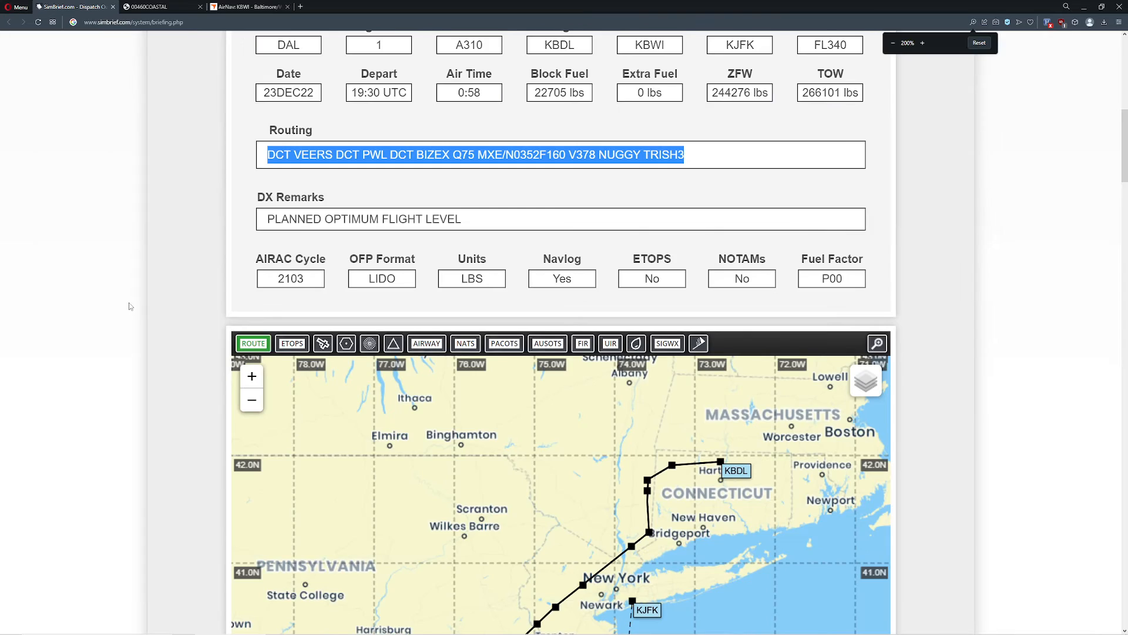
{"action": "key", "text": "ctrl+minus"}
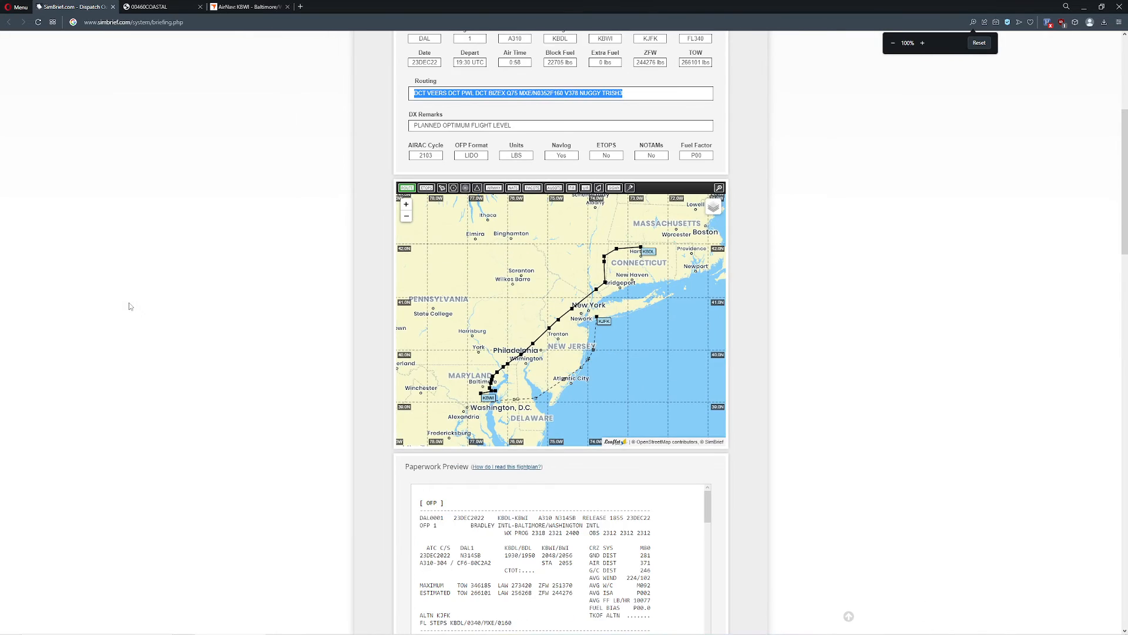
{"action": "scroll", "coordinate": [300, 305], "scroll_direction": "down", "scroll_amount": 7}
{"action": "scroll", "coordinate": [614, 259], "scroll_direction": "down", "scroll_amount": 5}
{"action": "scroll", "coordinate": [614, 259], "scroll_direction": "down", "scroll_amount": 1}
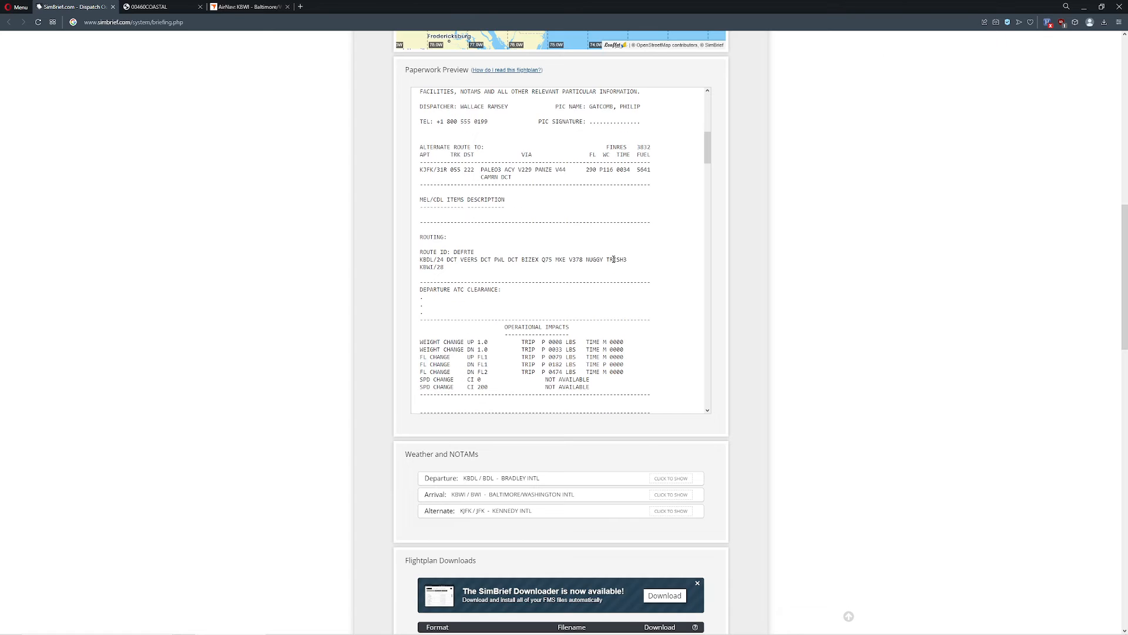
Step: Highlight the KBDL/24 and KBWI/28 runway entries in the paperwork preview's routing to examine them
{"action": "mouse_move", "coordinate": [433, 259]}
{"action": "left_mouse_down"}
{"action": "mouse_move", "coordinate": [466, 263]}
{"action": "mouse_move", "coordinate": [435, 261]}
{"action": "left_mouse_up"}
{"action": "left_click", "coordinate": [444, 270]}
{"action": "left_click", "coordinate": [435, 261]}
{"action": "left_click_drag", "start_coordinate": [431, 268], "coordinate": [458, 271]}
{"action": "left_click", "coordinate": [341, 293]}
{"action": "scroll", "coordinate": [549, 239], "scroll_direction": "up", "scroll_amount": 15}
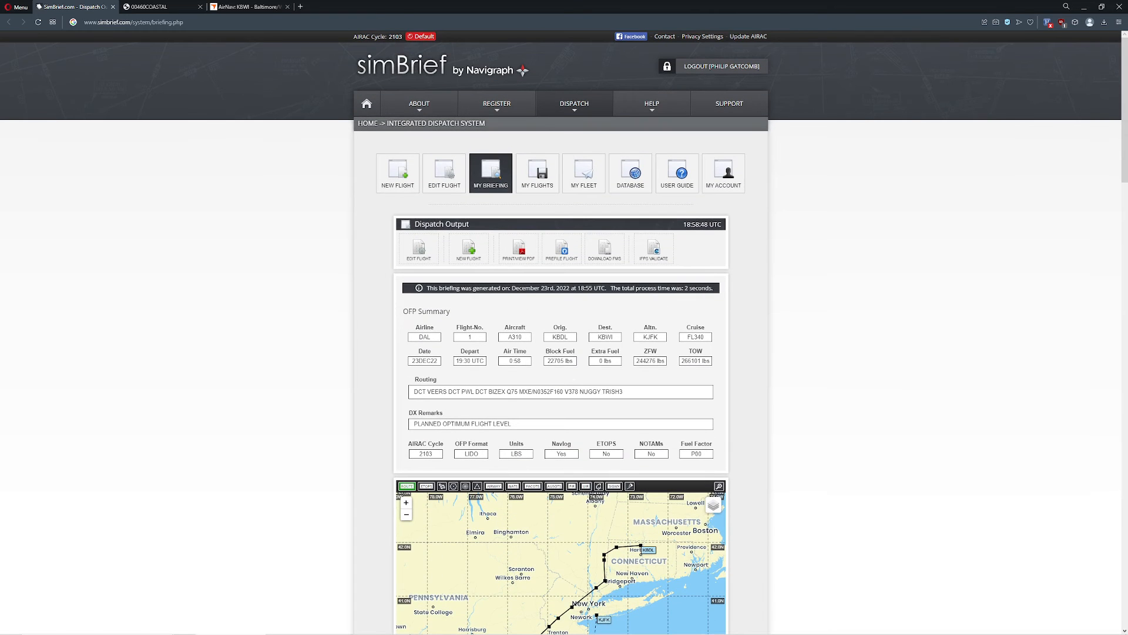
Step: Return to Little Navmap and examine the imported route between KBDL and KBWI on the map
{"action": "mouse_move", "coordinate": [265, 634]}
{"action": "left_click", "coordinate": [460, 625]}
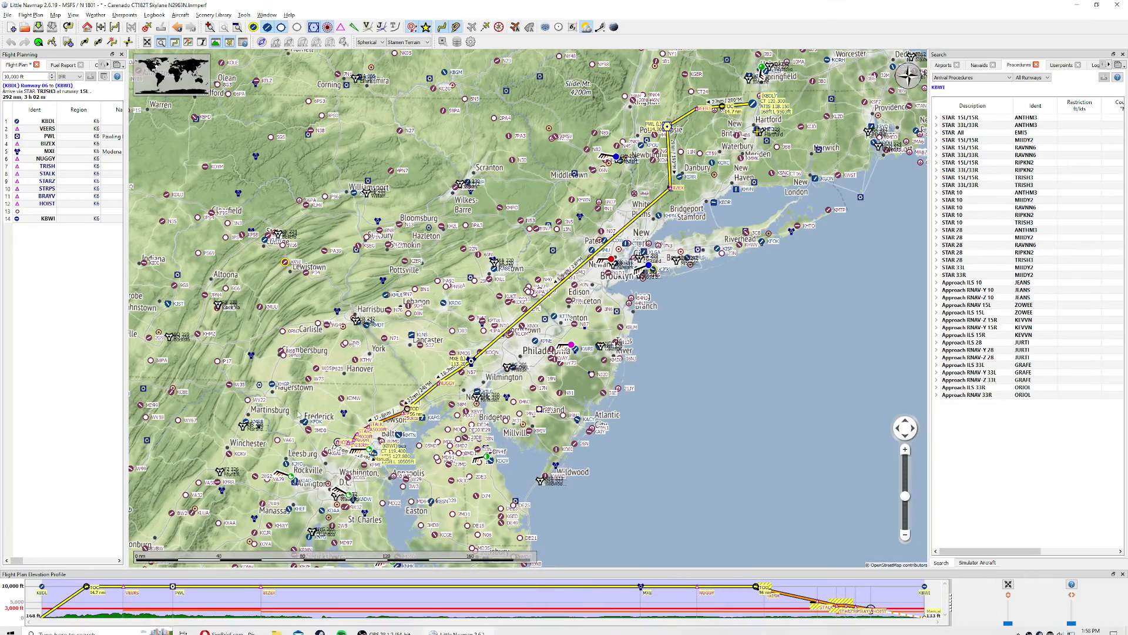
{"action": "left_click_drag", "start_coordinate": [460, 352], "coordinate": [429, 344]}
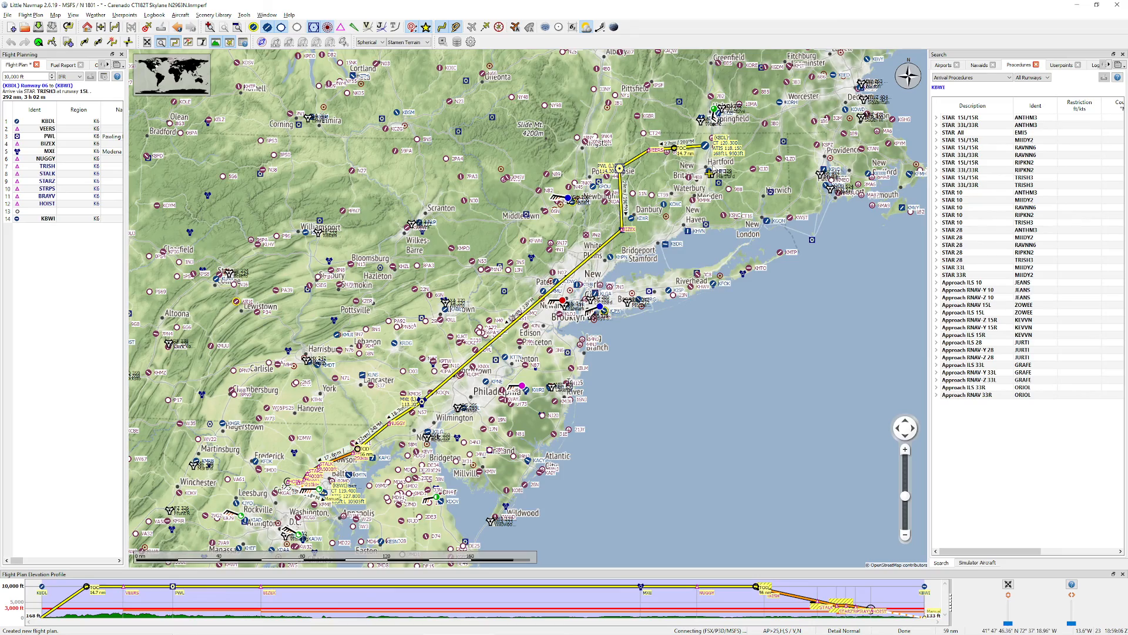
{"action": "left_click_drag", "start_coordinate": [710, 194], "coordinate": [659, 259]}
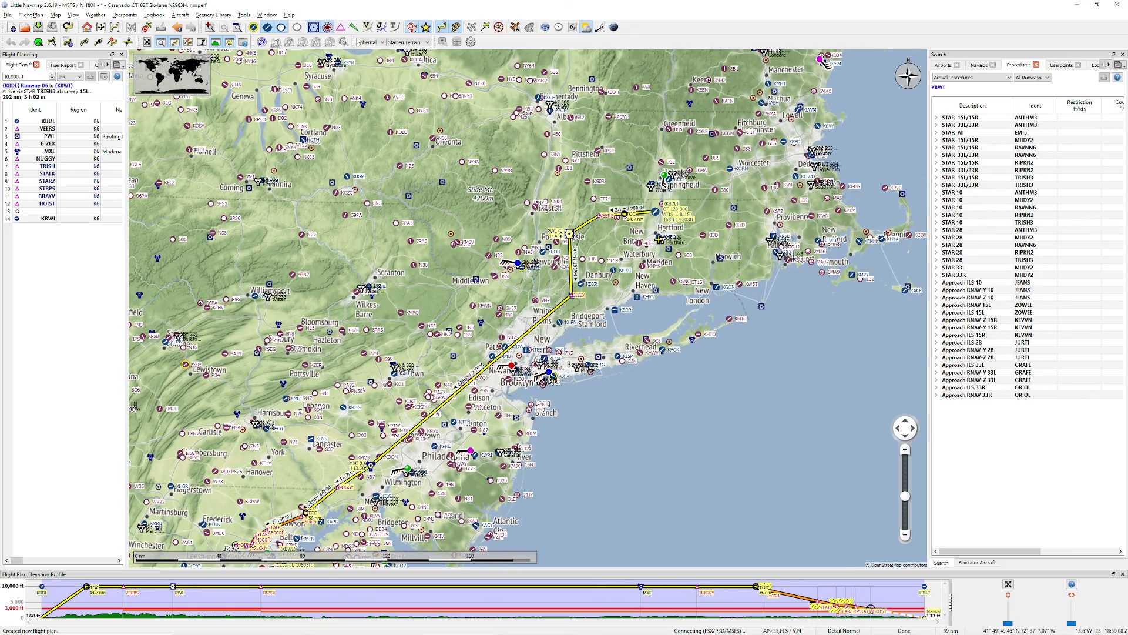
{"action": "left_click_drag", "start_coordinate": [633, 304], "coordinate": [668, 194]}
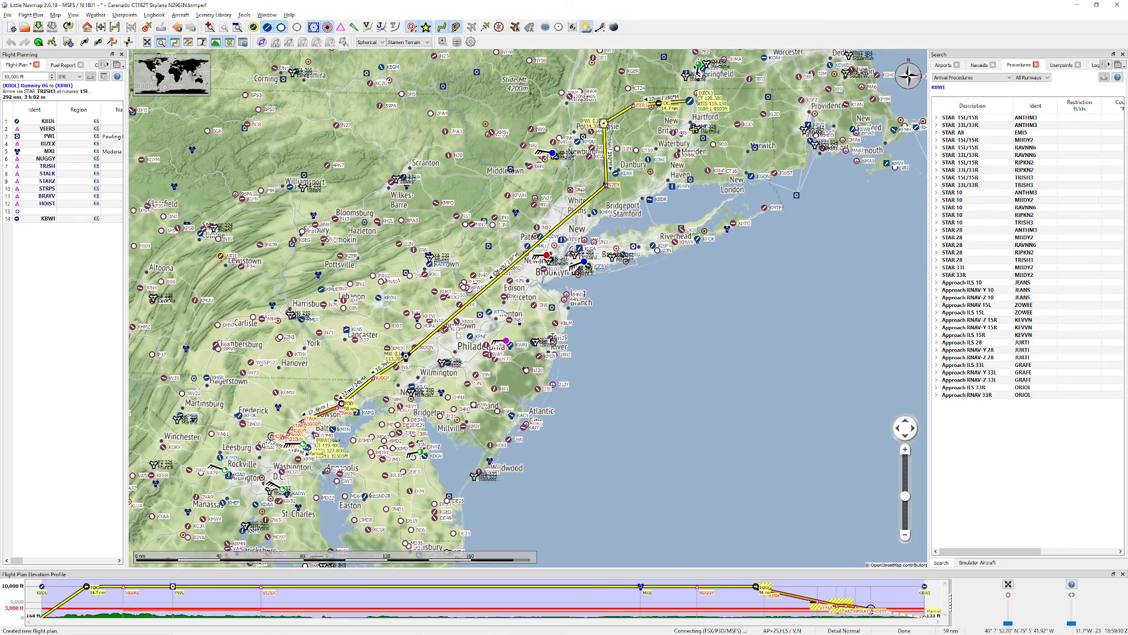